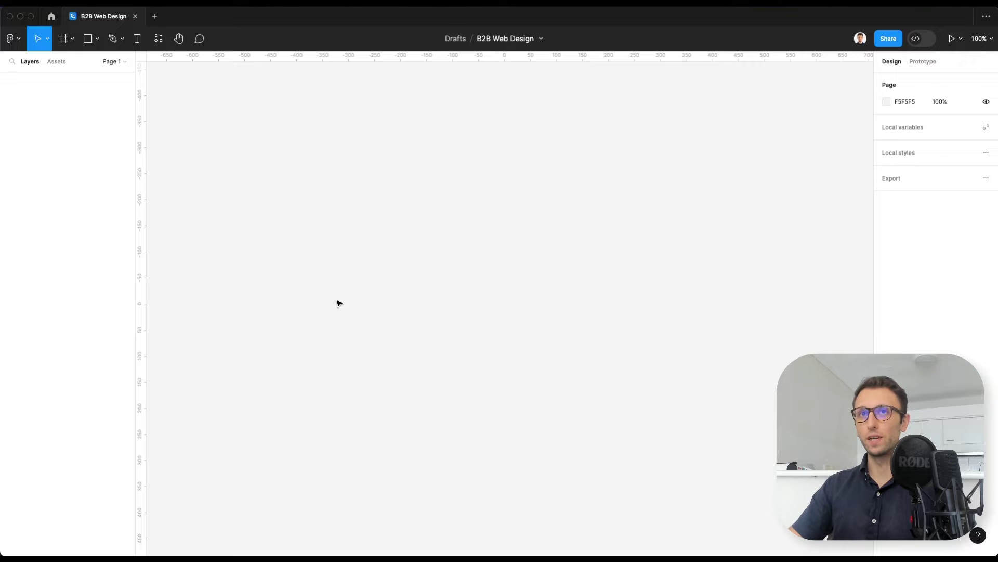
Create a 1440×1024 frame from the Desktop frame presets
left_click(63, 40)
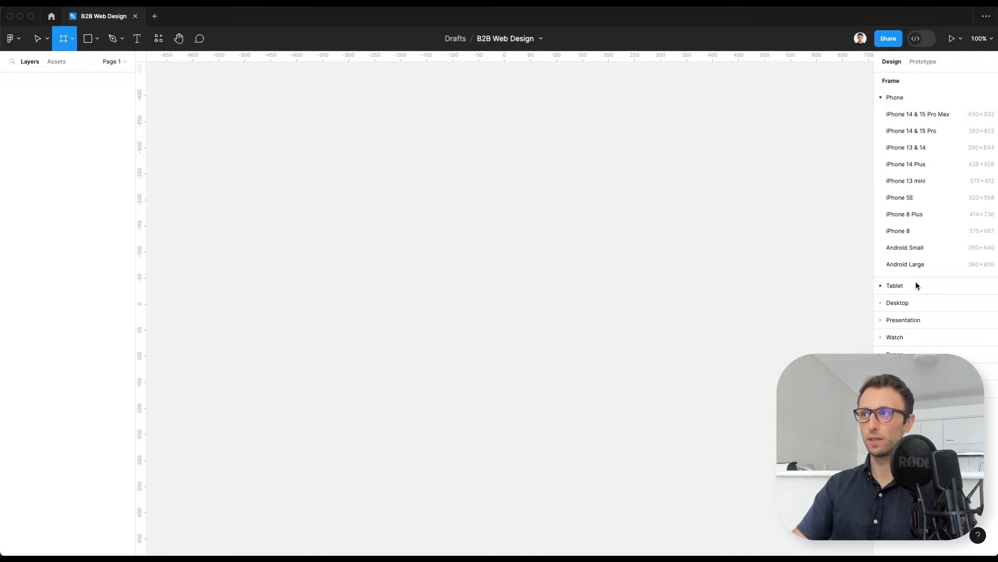
left_click(906, 303)
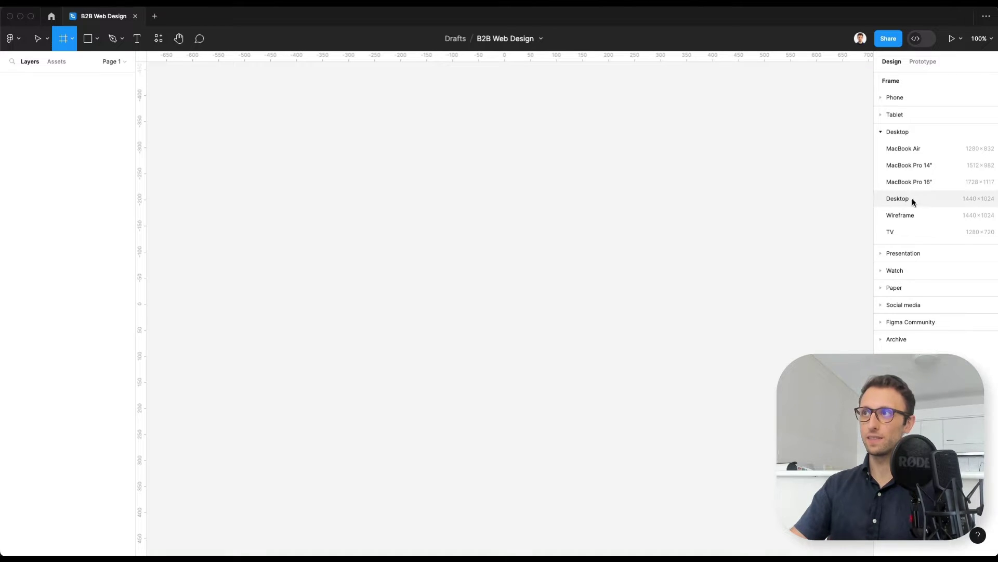
left_click(898, 198)
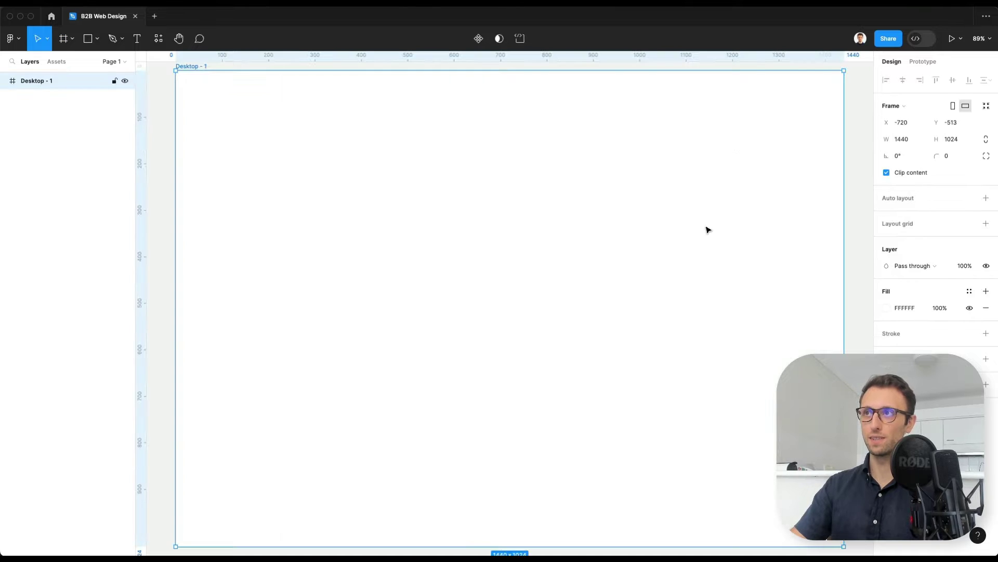
scroll(539, 185, "down", 3)
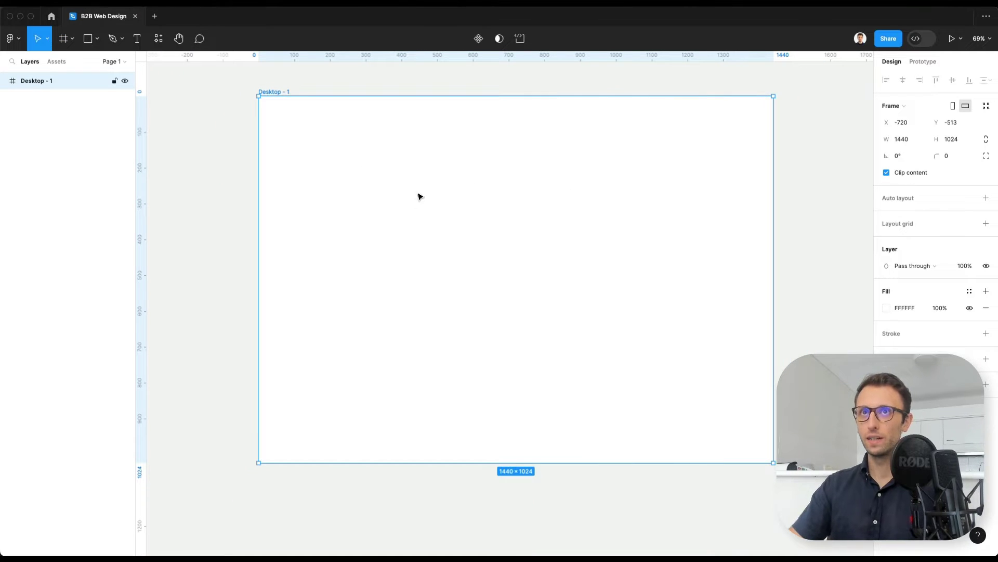
Rename the new frame to 'B2B WebSite'
double_click(46, 79)
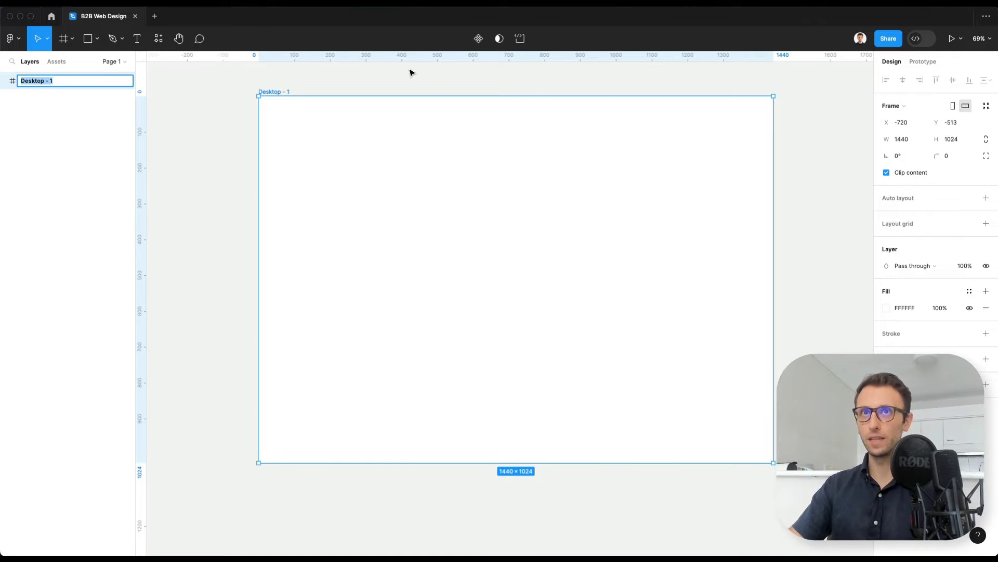
type("B2B ")
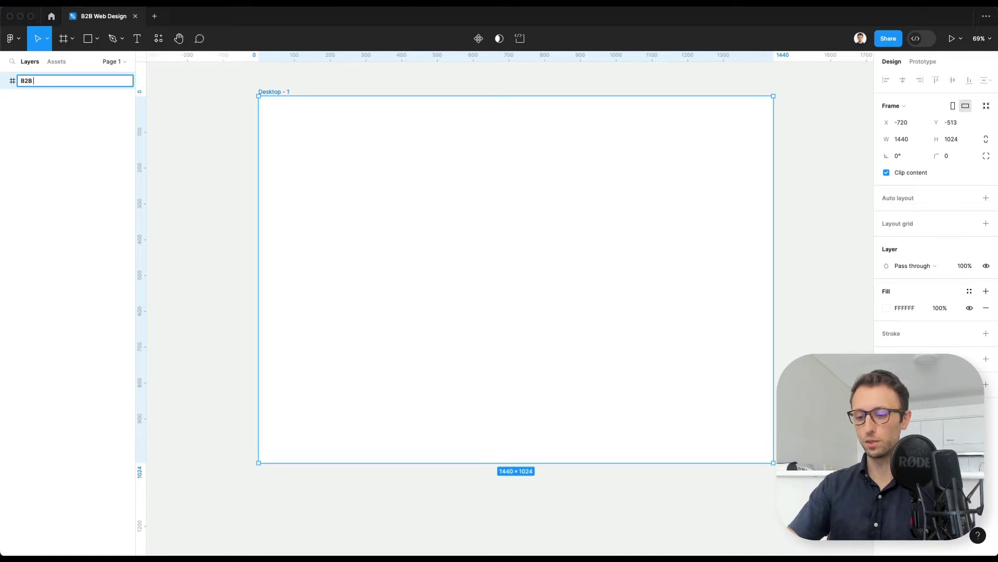
type("Web Site")
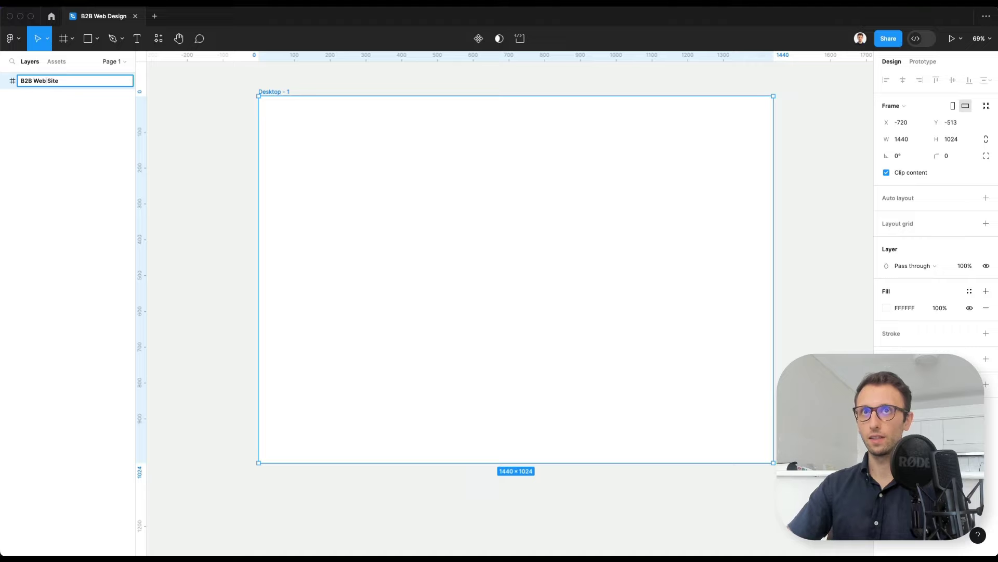
key("Right")
key("Right")
key("Right")
key("Delete")
key("Return")
left_click(226, 145)
left_click(289, 125)
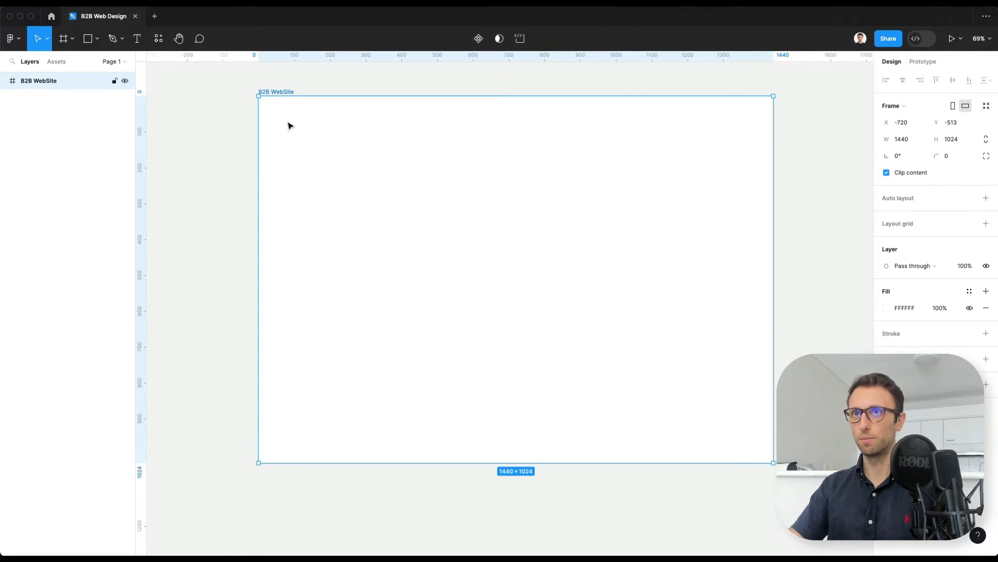
Add a 12-column layout grid to the frame, coloured pale blue-grey D5DEE9
left_click(918, 224)
left_click(886, 242)
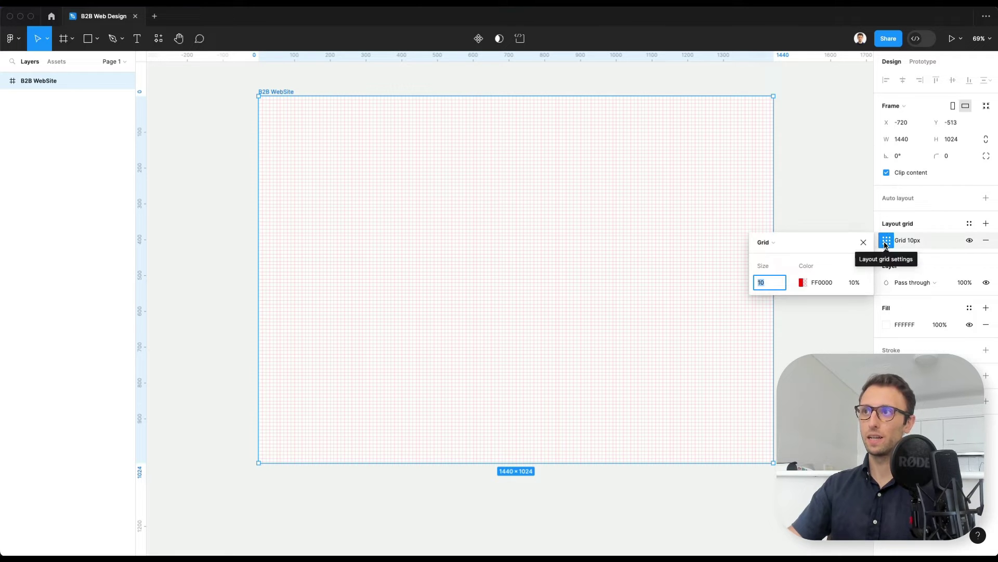
left_click(772, 243)
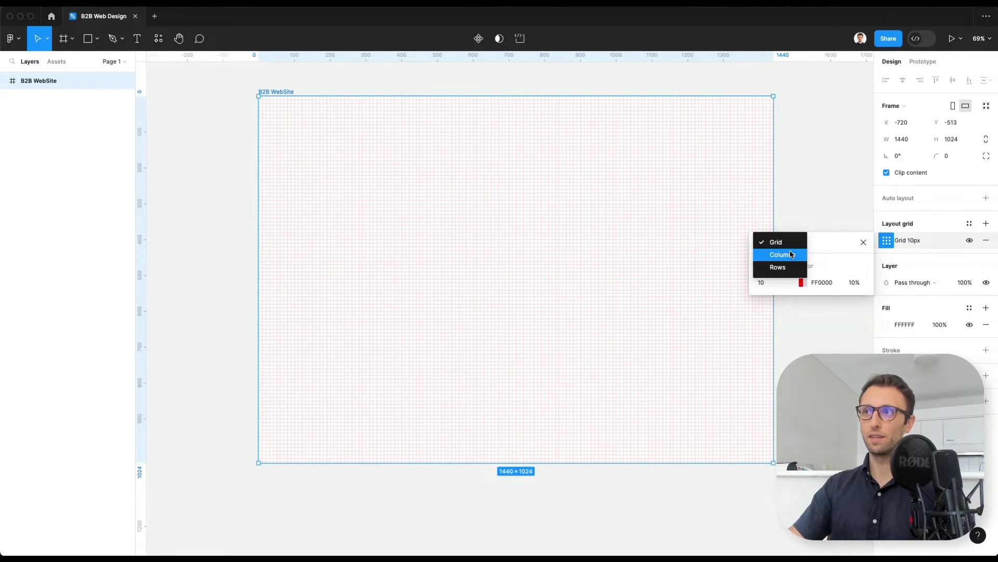
left_click(790, 253)
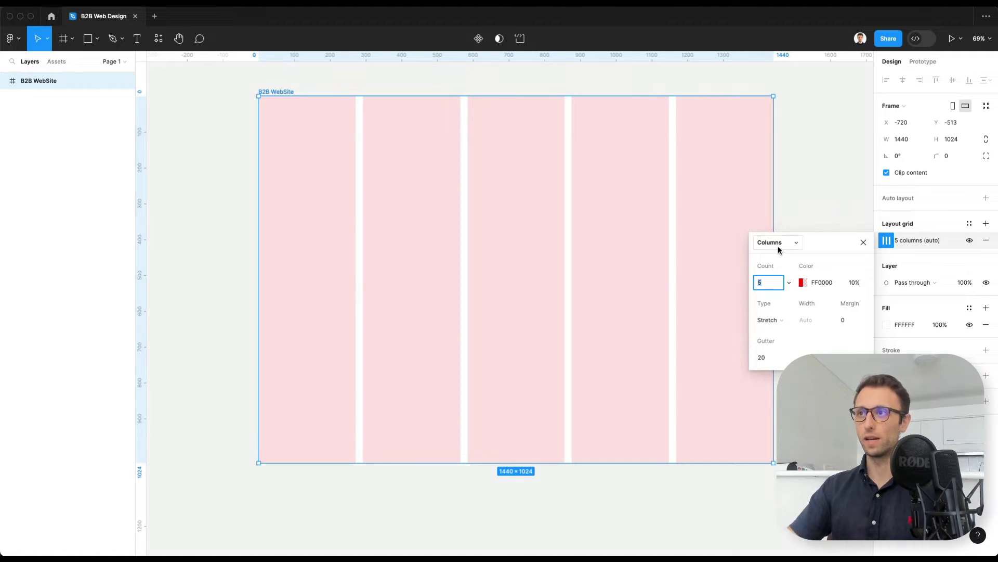
key("Up")
key("Up")
key("Up")
key("Up")
key("Up")
key("Up")
key("Up")
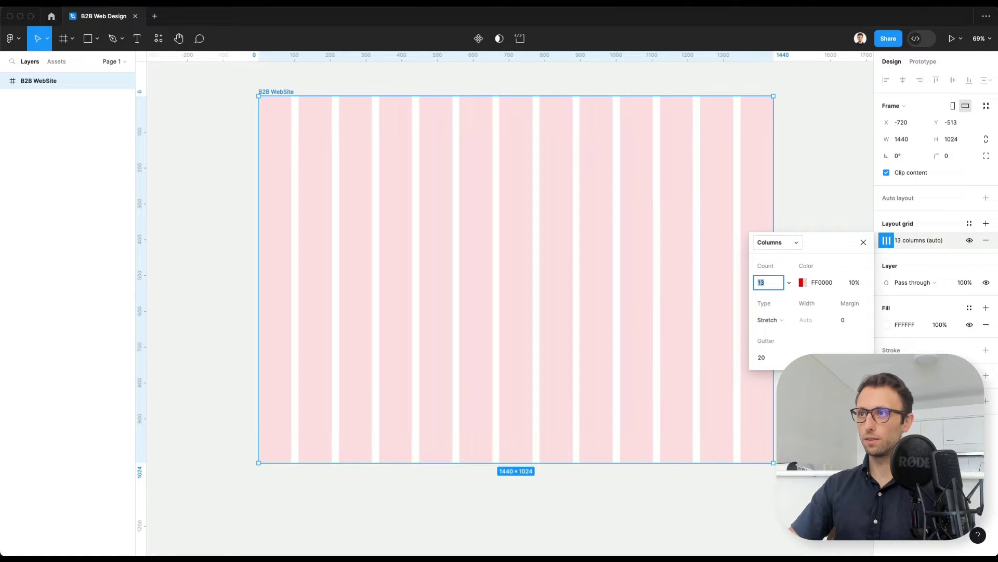
left_click(802, 282)
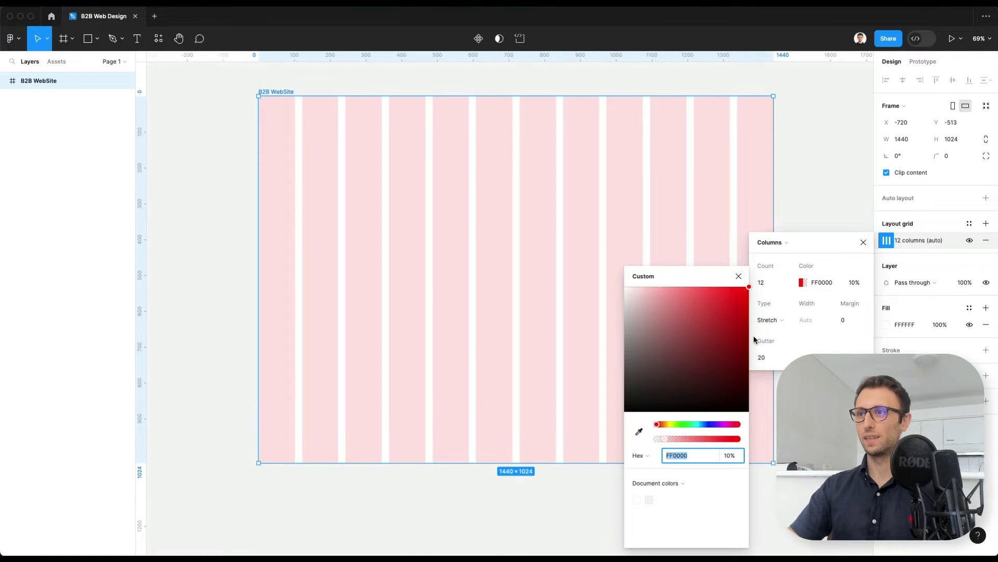
left_click(704, 424)
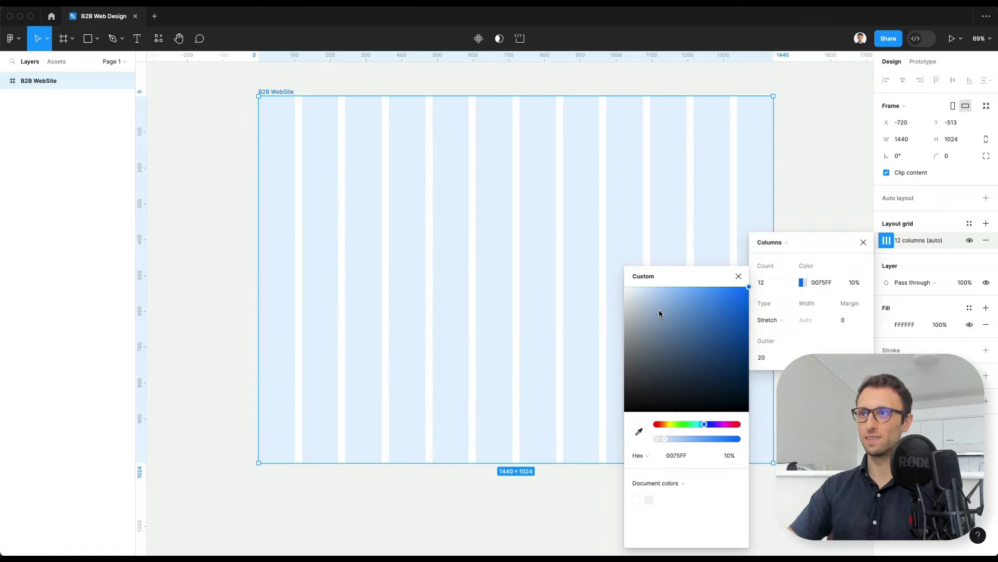
left_click_drag(633, 289, 634, 301)
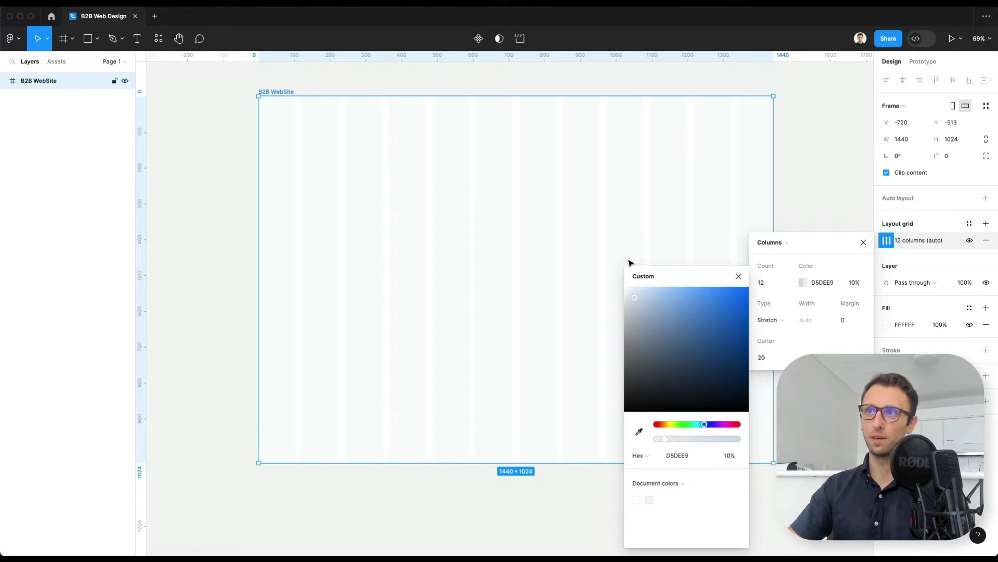
left_click(738, 277)
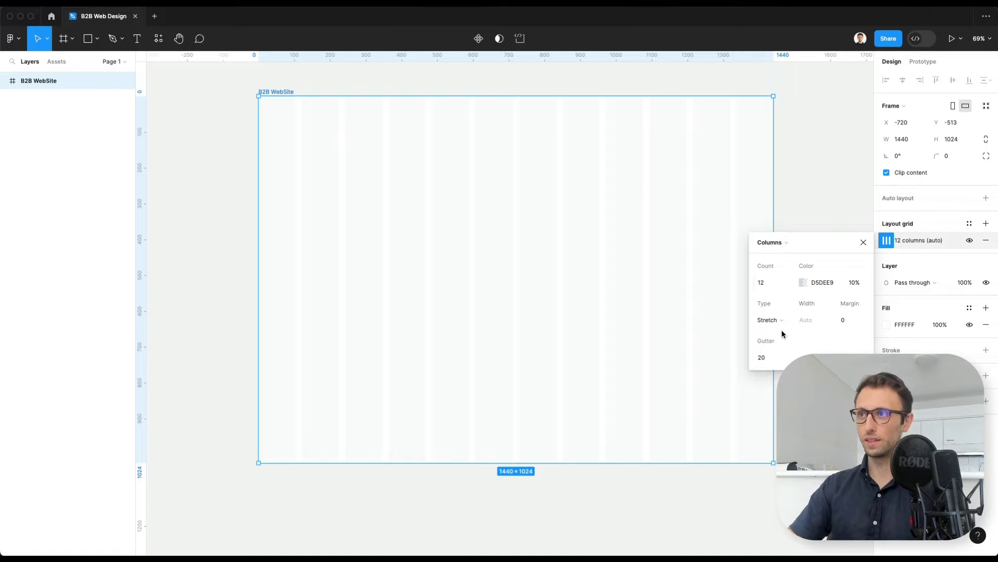
Set the column grid's margin to 150
left_click(847, 320)
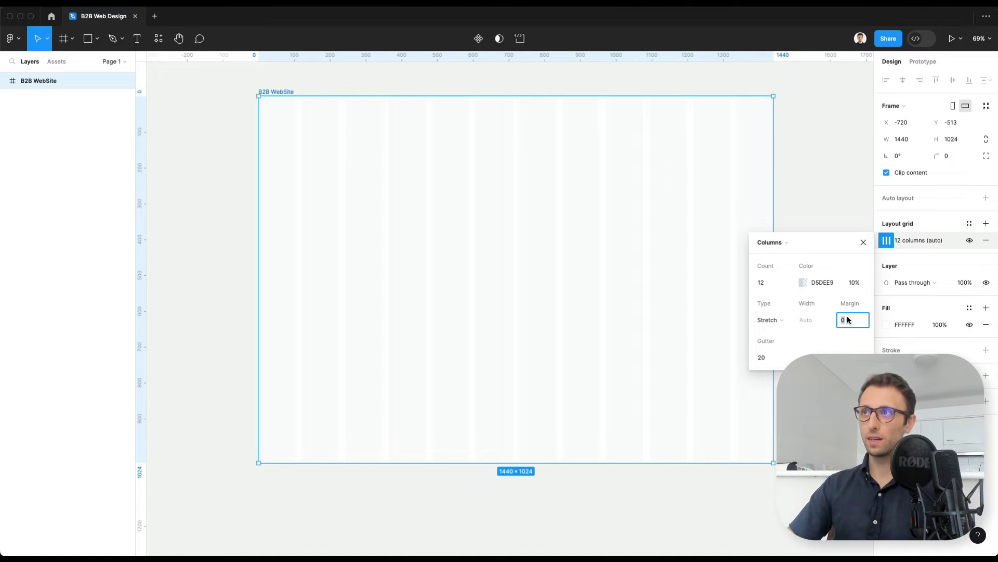
type("30")
key("Return")
type("170")
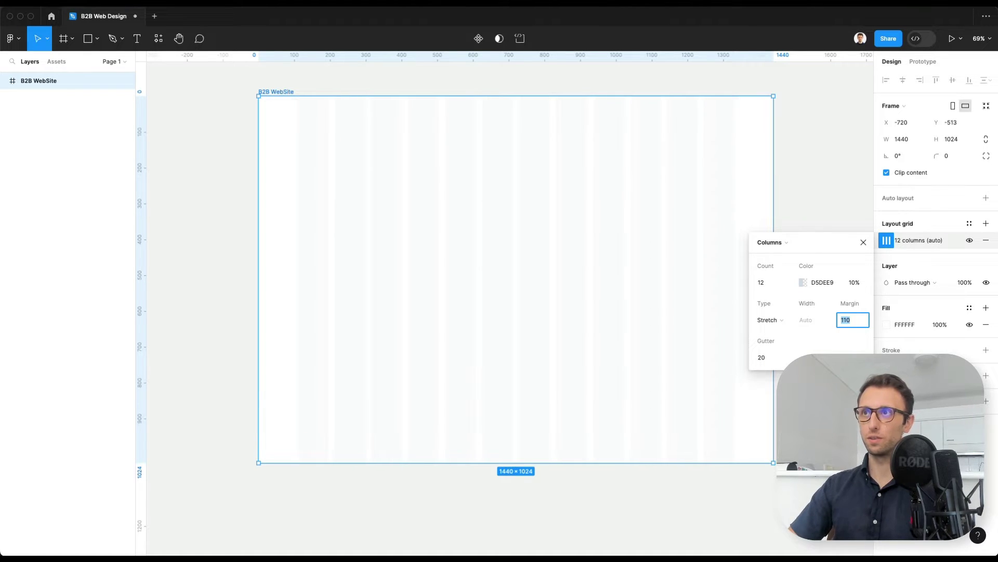
key("Return")
key("shift+Up")
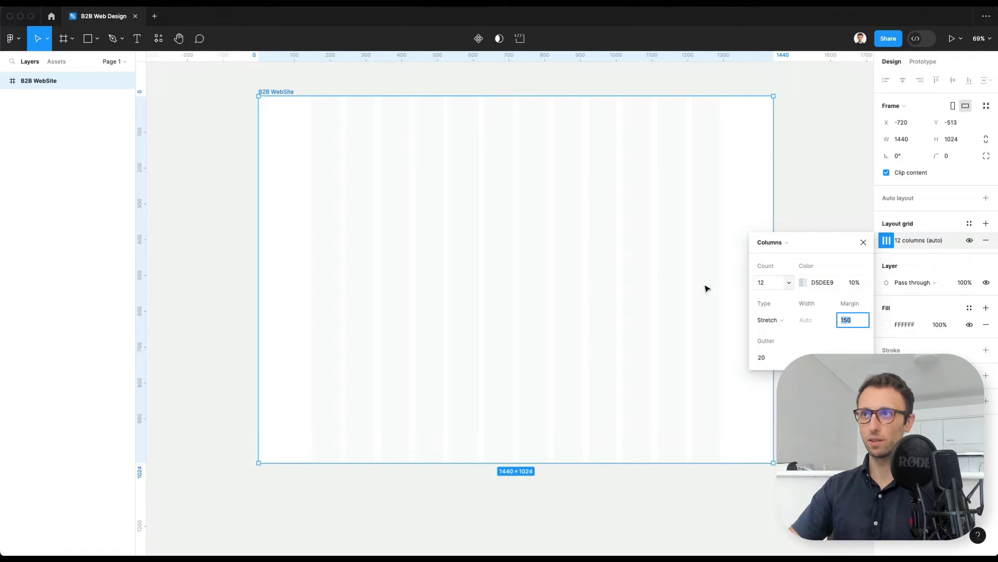
left_click(611, 276)
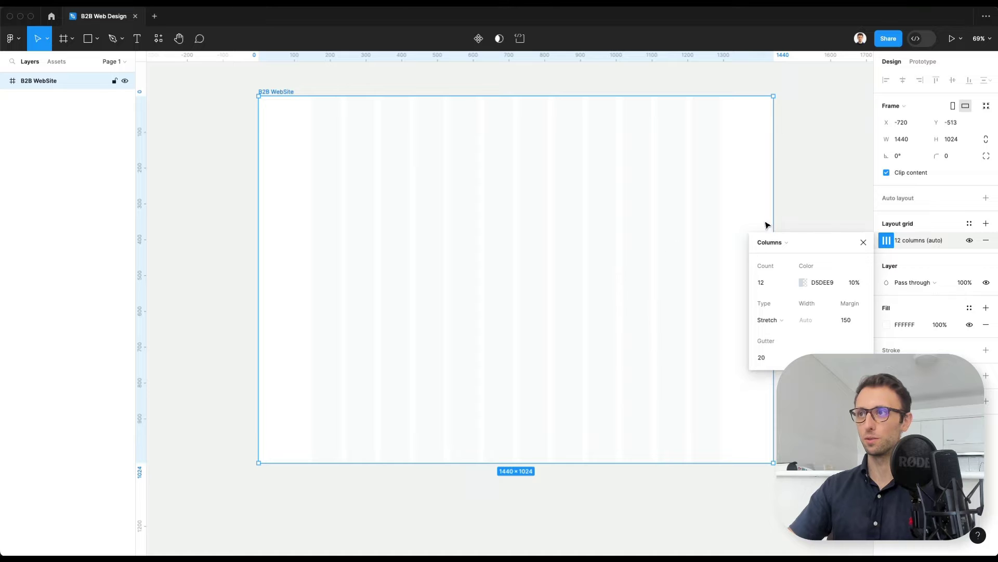
Extend the B2B WebSite frame's height to 1969
left_click(864, 242)
scroll(423, 243, "down", 3)
scroll(439, 260, "down", 4)
left_click_drag(452, 262, 461, 483)
scroll(508, 353, "up", 3)
left_click(655, 283)
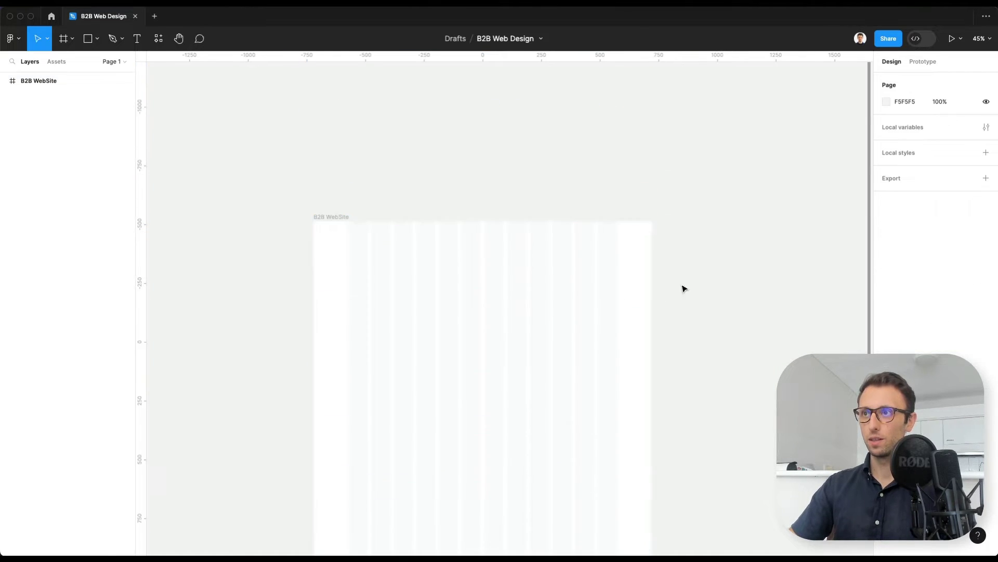
scroll(341, 224, "up", 5)
scroll(398, 215, "down", 2)
scroll(398, 216, "right", 2)
Draw a 169×123 grey rectangle at the frame's top edge
left_click(420, 391)
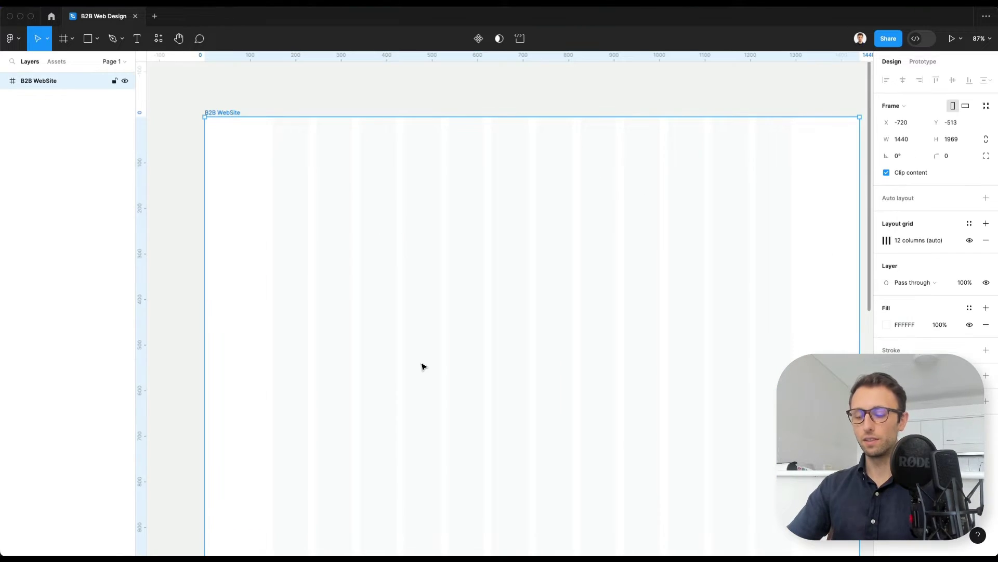
key("r")
scroll(410, 296, "down", 1)
scroll(410, 296, "left", 1)
mouse_move(287, 109)
left_mouse_down()
mouse_move(378, 186)
mouse_move(365, 168)
left_mouse_up()
scroll(379, 186, "down", 1)
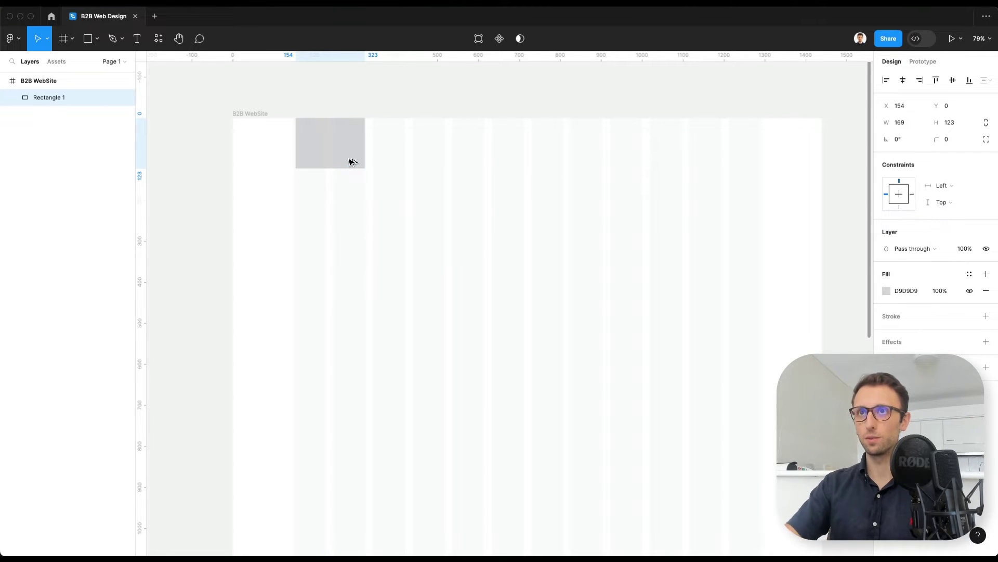
Change the rectangle's fill to a linear gradient with a light blue first stop
left_click(887, 291)
left_click(776, 276)
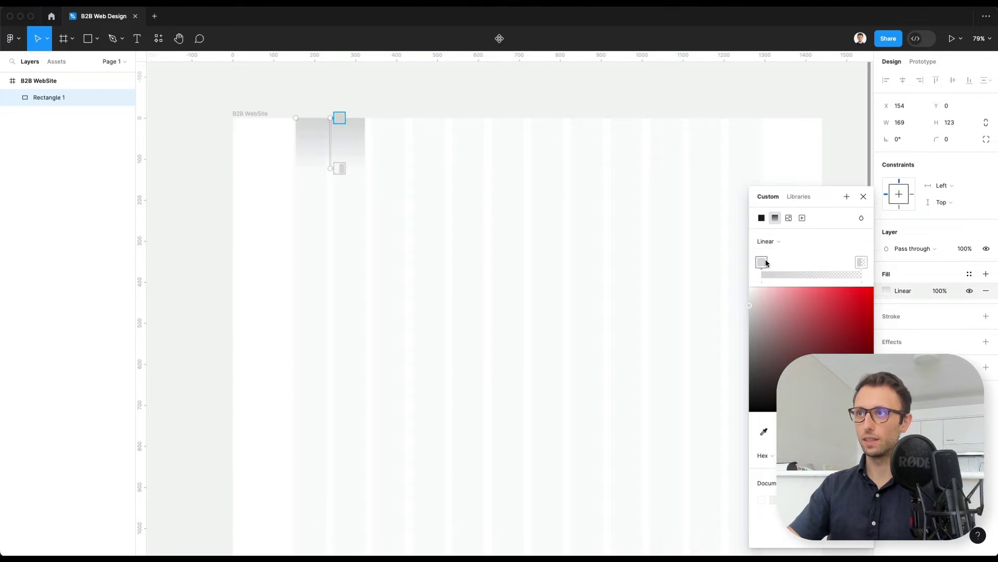
left_click(766, 261)
left_click(811, 333)
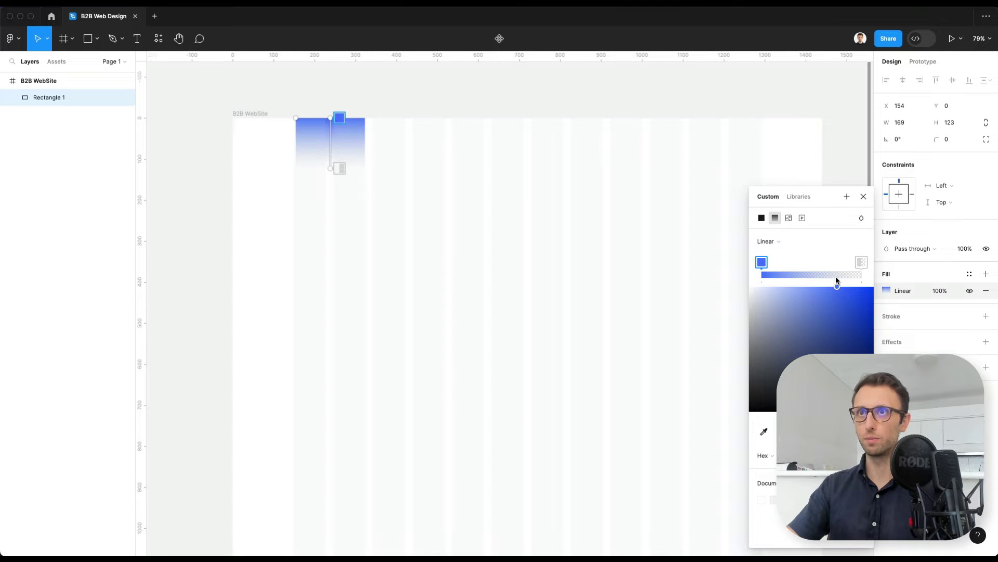
left_click_drag(835, 277, 830, 278)
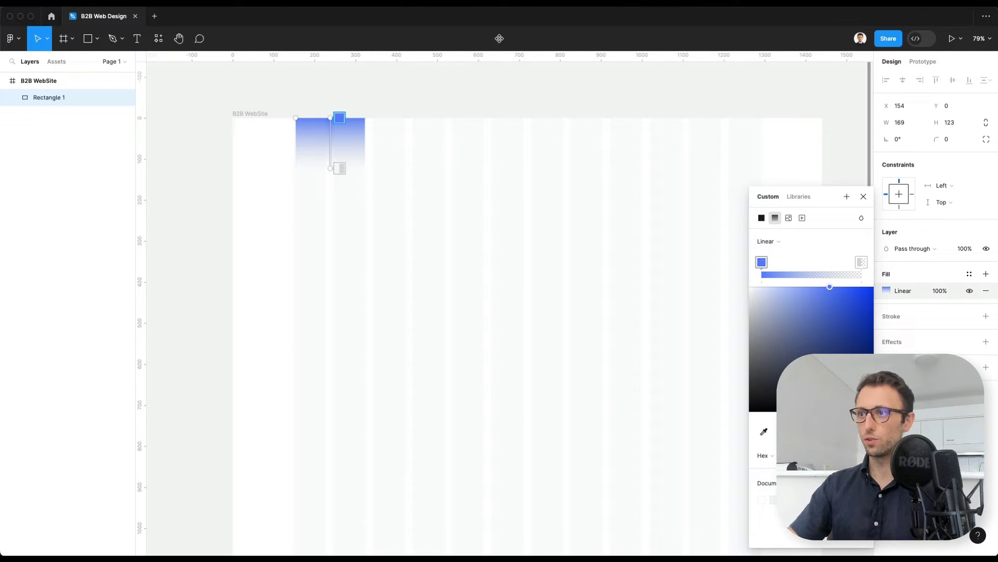
Make the gradient's right stop a deep, fully opaque blue
left_click(861, 262)
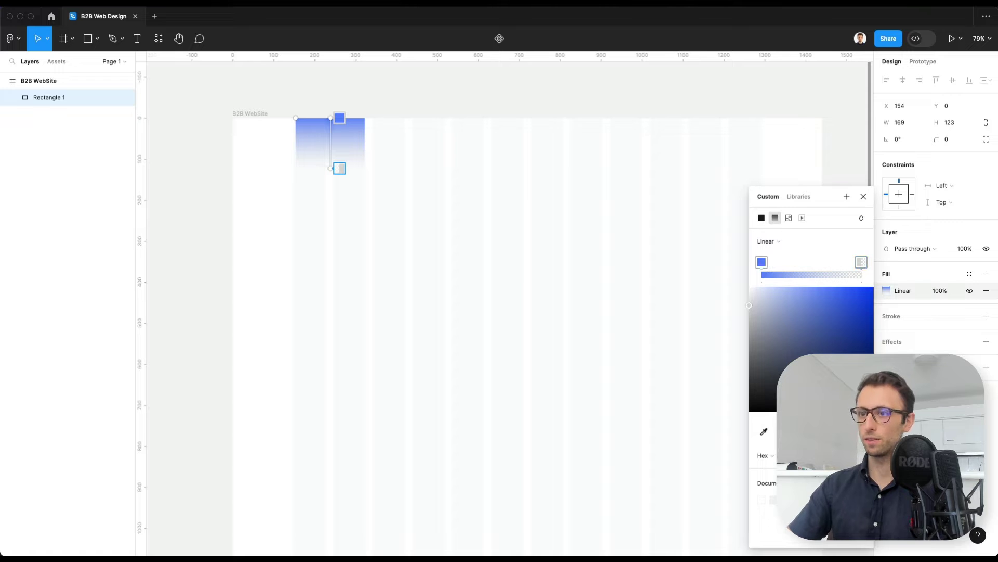
left_click(830, 286)
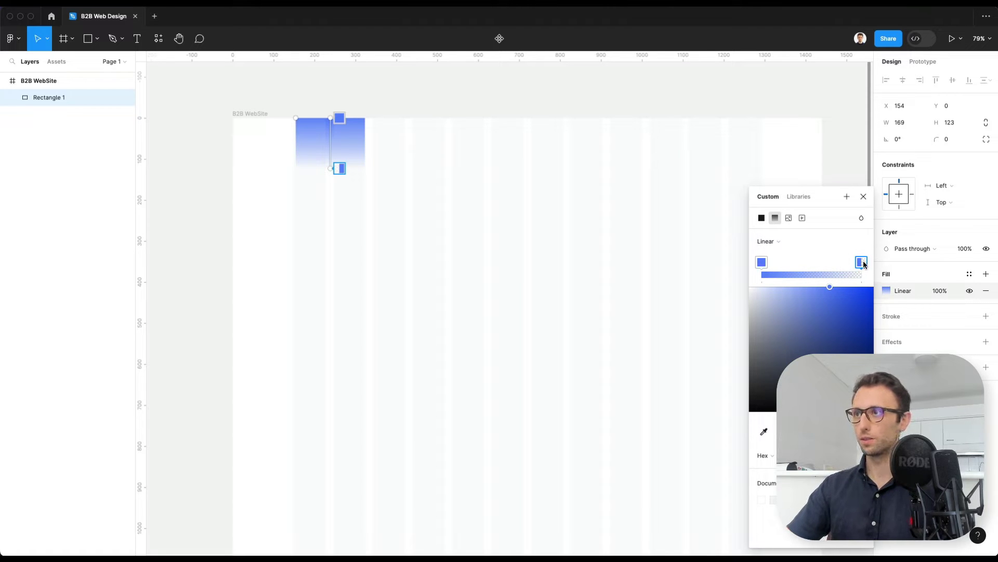
left_click(860, 443)
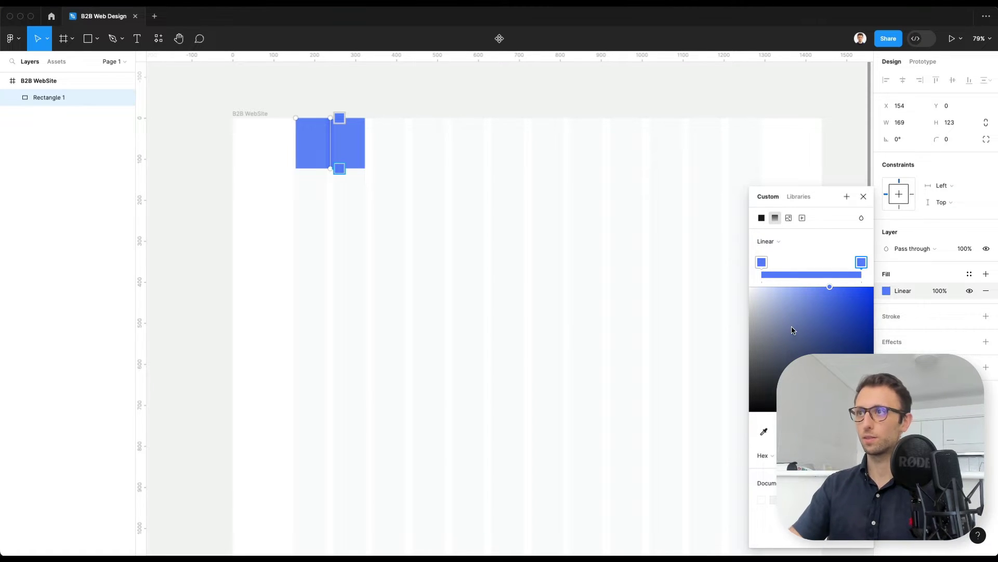
left_click_drag(847, 290, 870, 278)
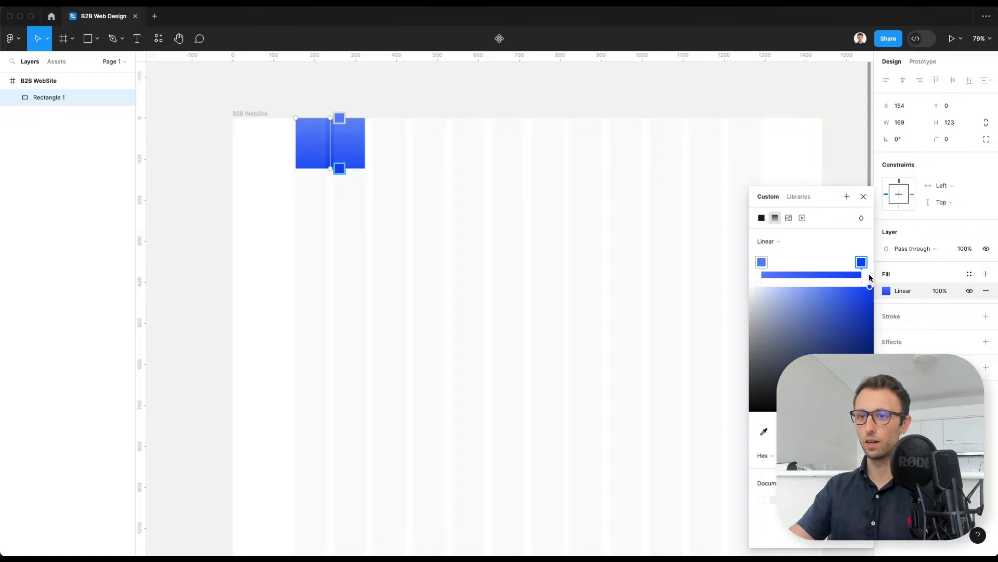
Move the gradient rectangle up past the frame's top edge
key("Escape")
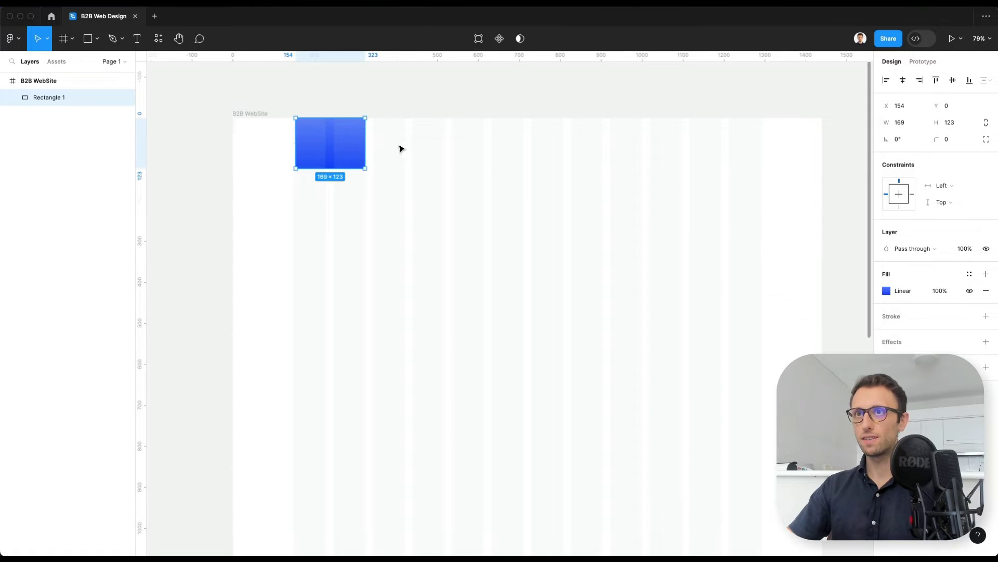
key("Escape")
left_click_drag(348, 148, 348, 141)
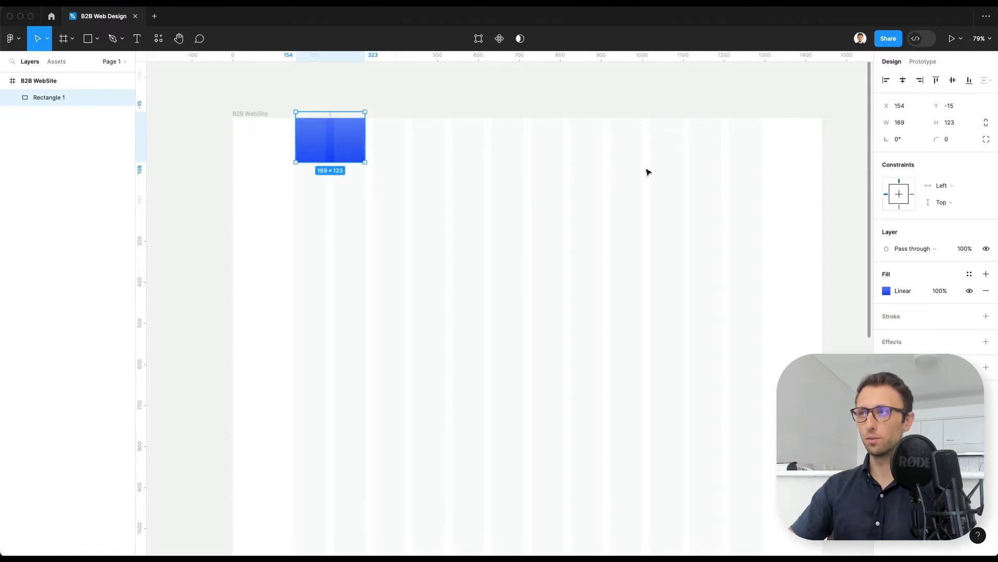
Round only the rectangle's two bottom corners to a radius of 10
double_click(318, 151)
left_click_drag(252, 143, 450, 197)
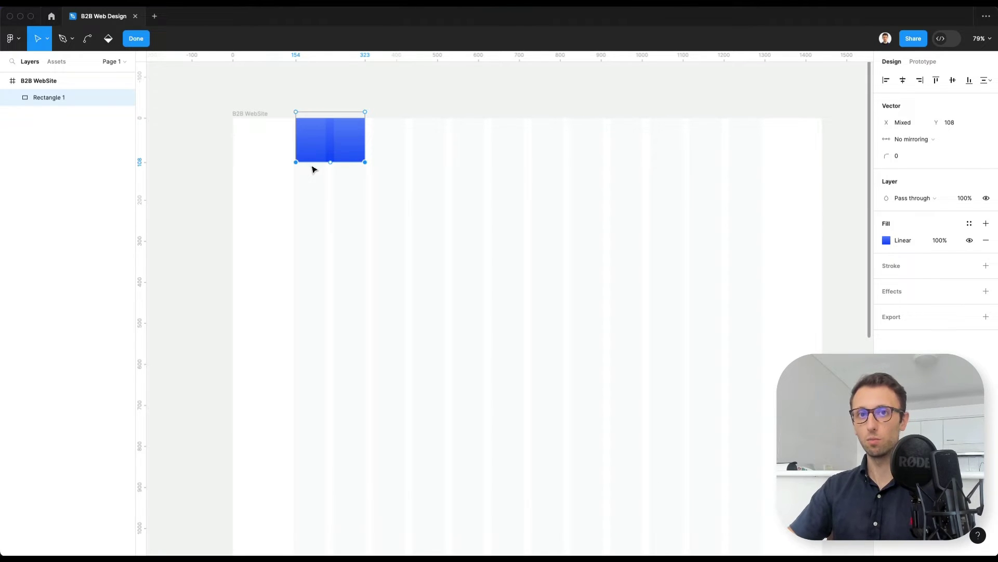
left_click(899, 157)
type("10")
key("Return")
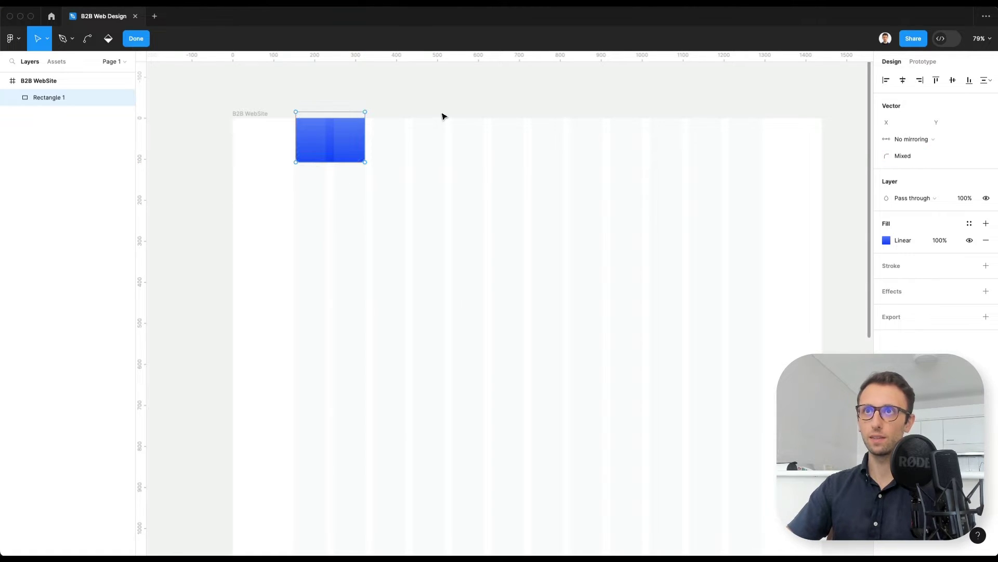
key("Escape")
left_click(430, 138)
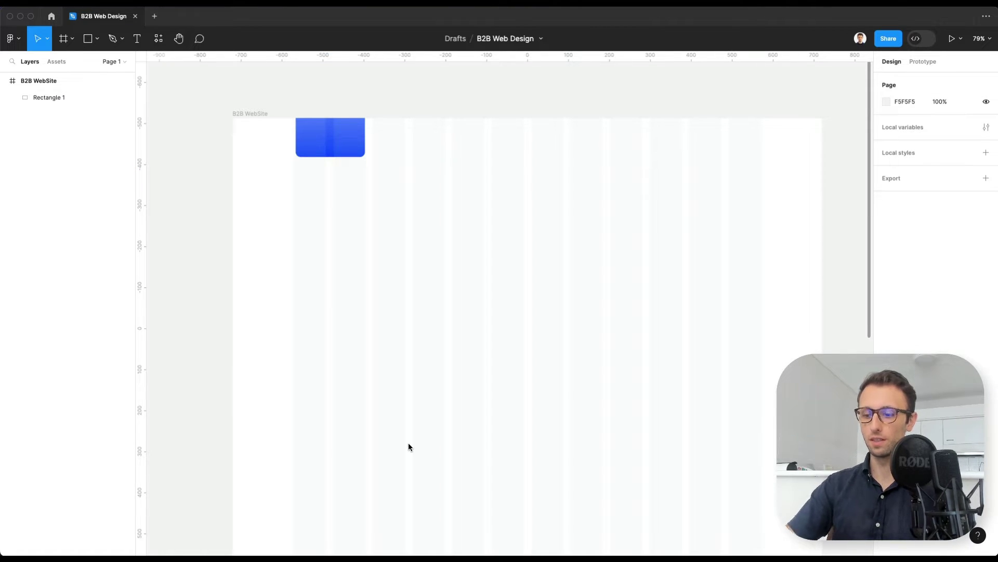
Add white 'Personal' text inside the blue rectangle and scale it up about 2.7×
key("t")
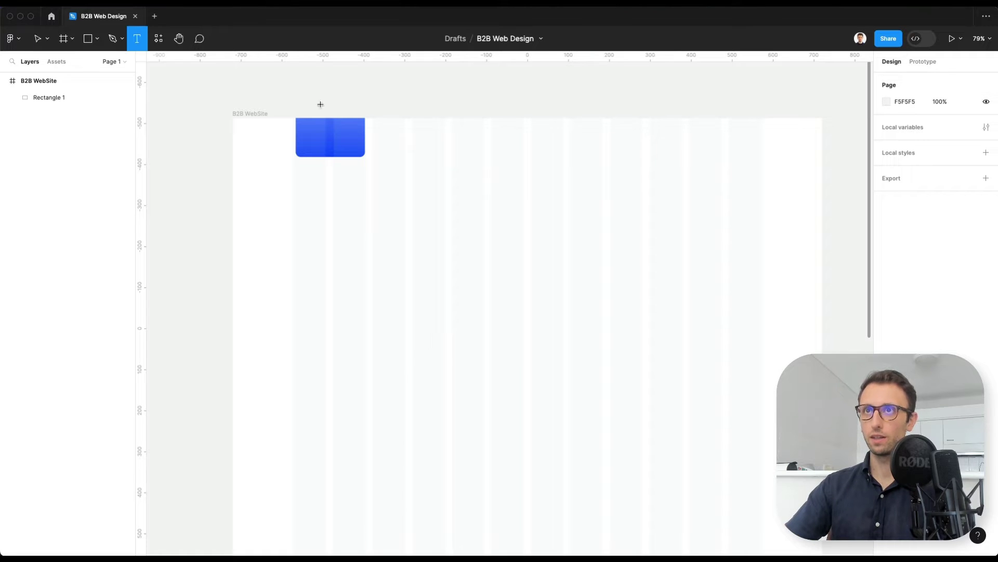
left_click(318, 139)
type("Personal")
key("Escape")
key("k")
left_click_drag(341, 142, 357, 139)
scroll(364, 142, "up", 5)
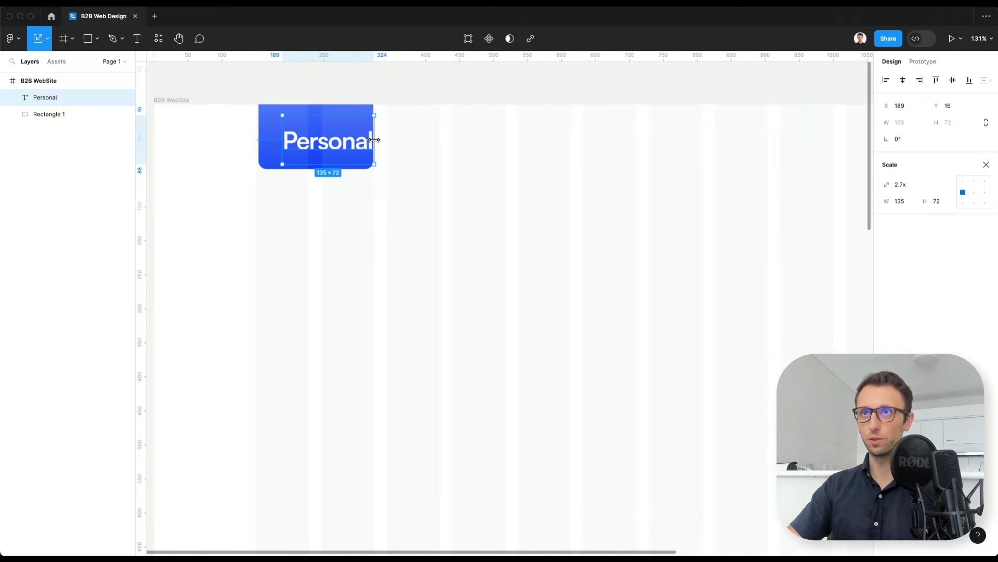
left_click_drag(374, 139, 383, 126)
scroll(369, 140, "down", 3)
left_click(413, 154)
left_click(371, 125)
left_click(411, 139)
scroll(307, 129, "up", 5)
left_click(370, 163)
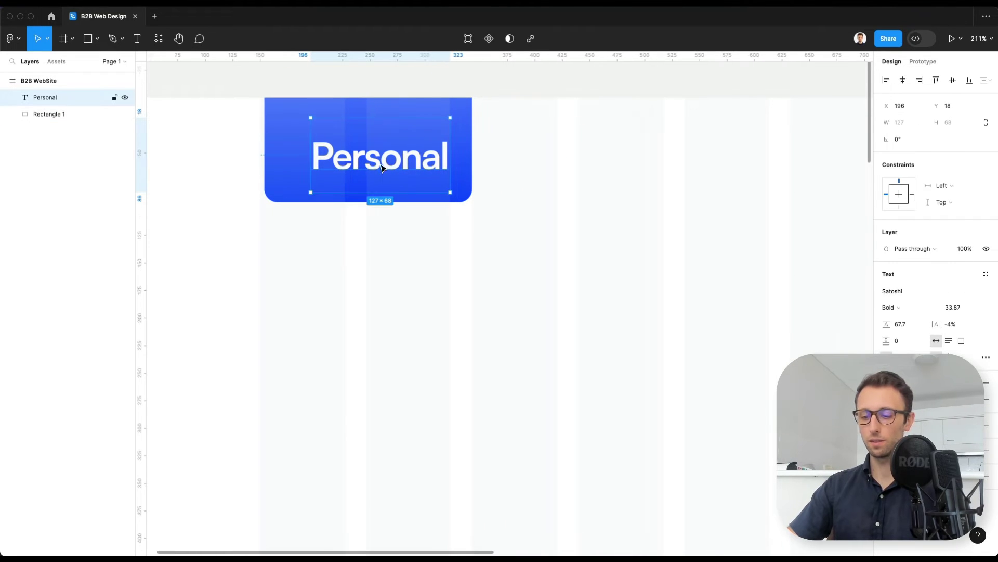
Draw an 18×18 white dot left of 'Personal' and nudge it into alignment
key("o")
left_click_drag(277, 148, 298, 167)
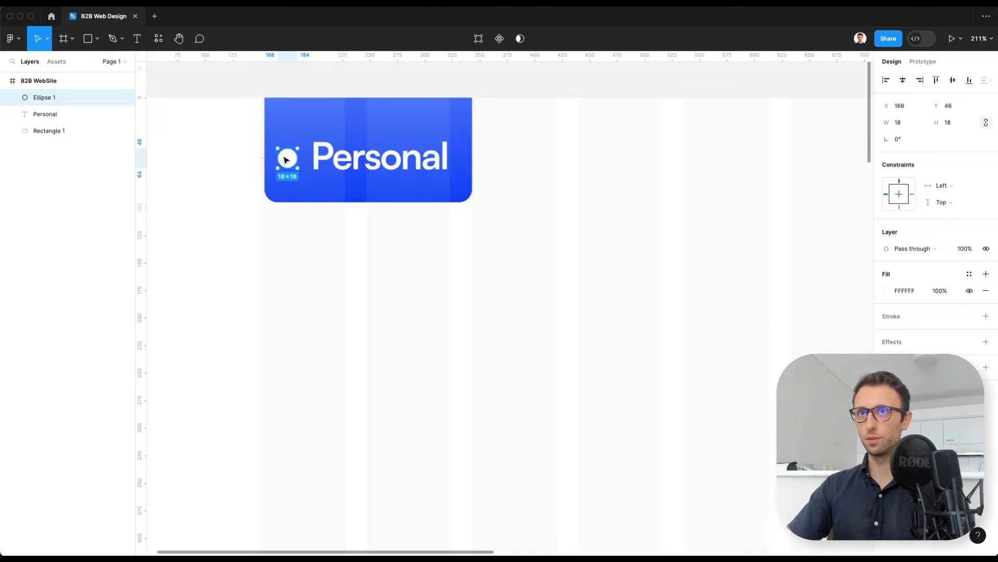
left_click_drag(249, 134, 358, 162)
left_click(493, 178)
scroll(411, 162, "down", 2)
left_click(307, 158)
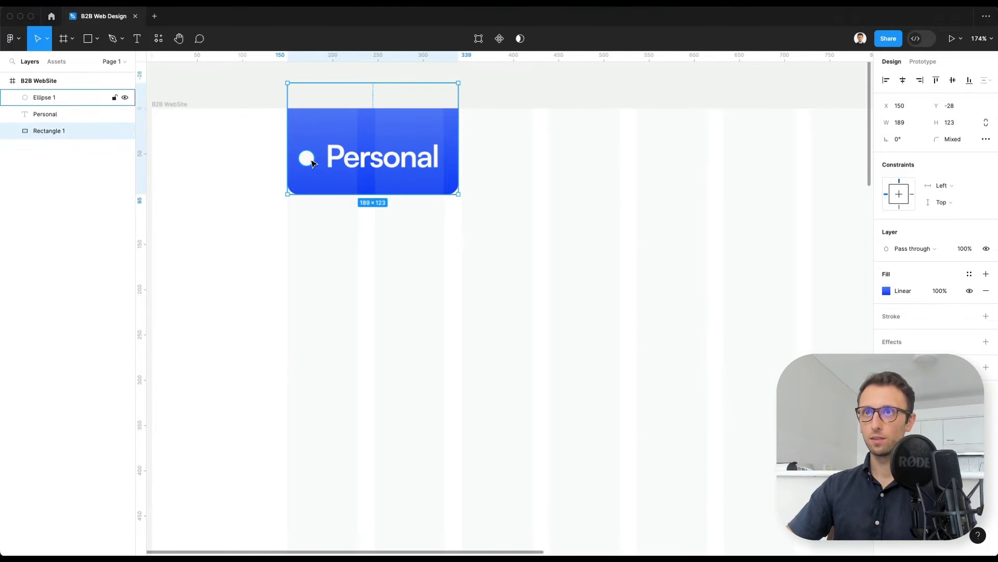
left_click_drag(308, 164, 313, 164)
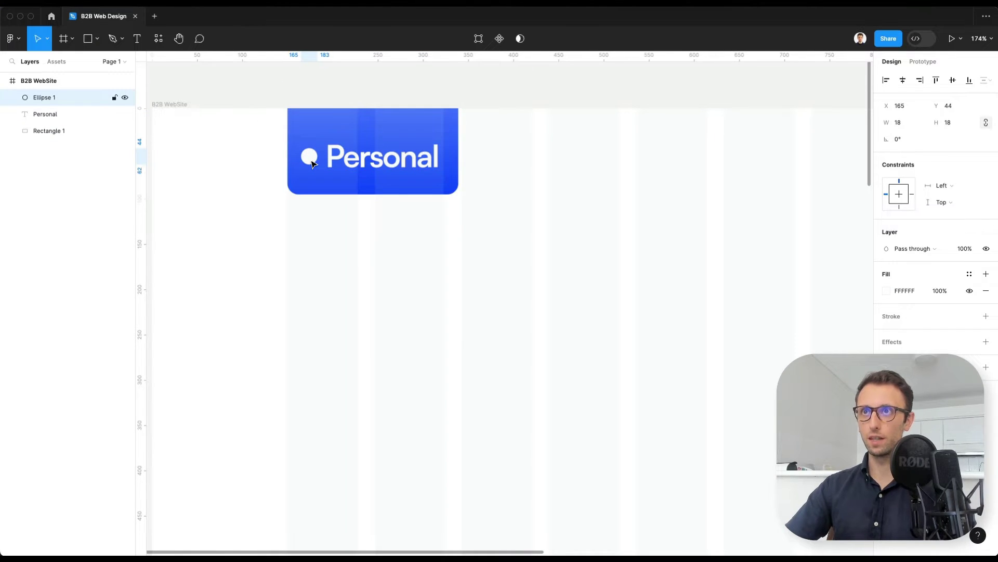
scroll(312, 164, "down", 5)
left_click(394, 144)
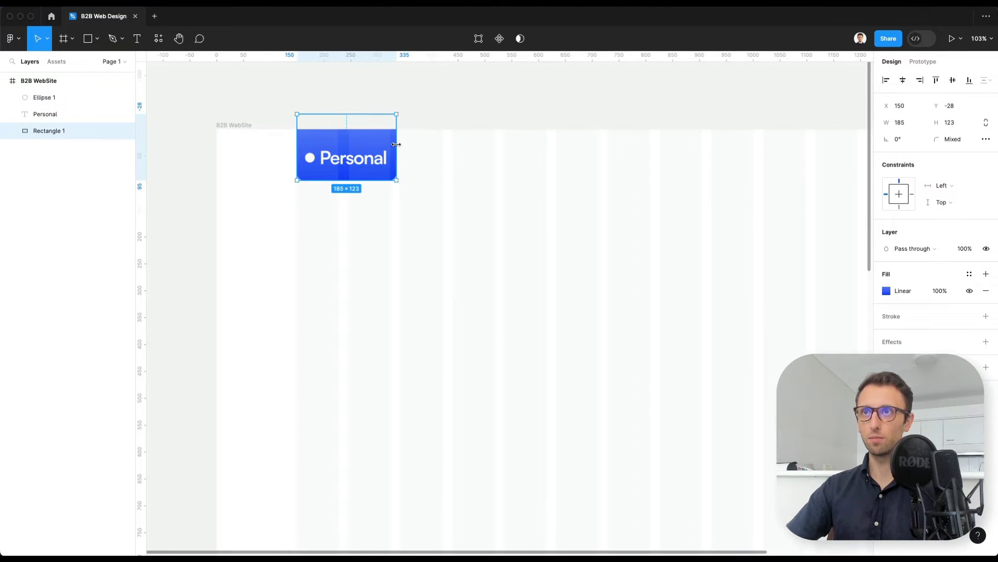
left_click(433, 151)
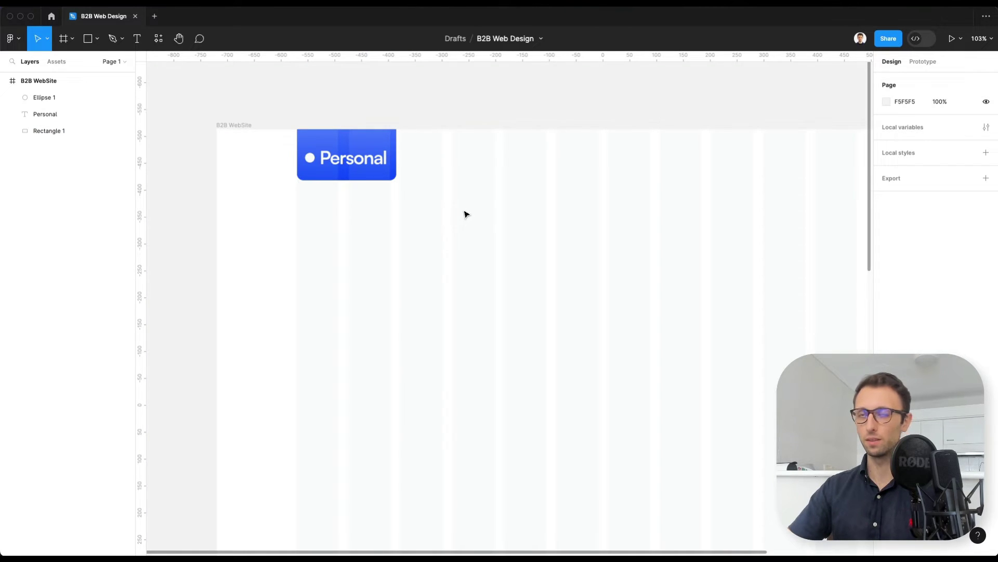
Paste the support e-mail text near the frame's top right and move it rightward
scroll(466, 214, "down", 5)
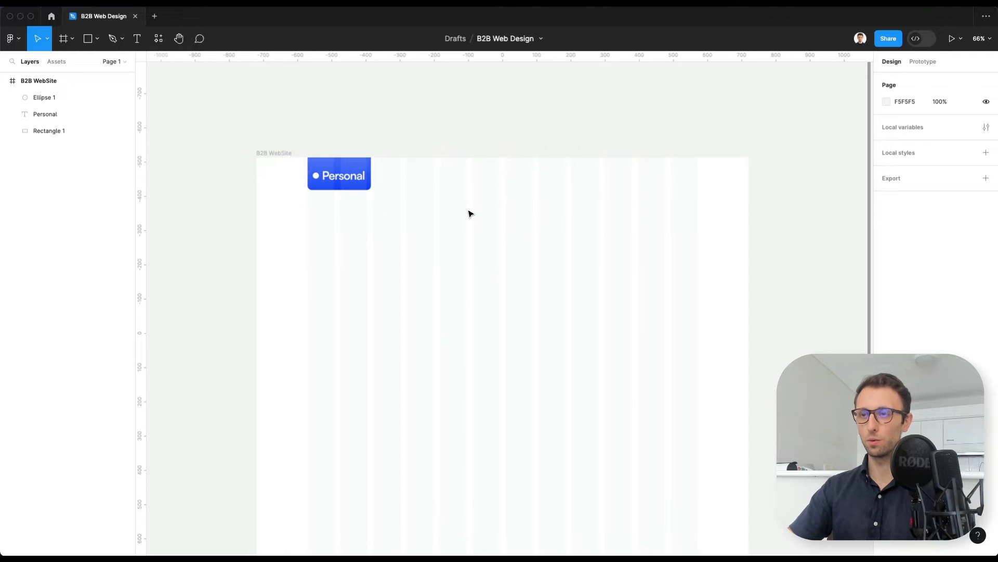
scroll(473, 208, "up", 1)
scroll(473, 208, "right", 1)
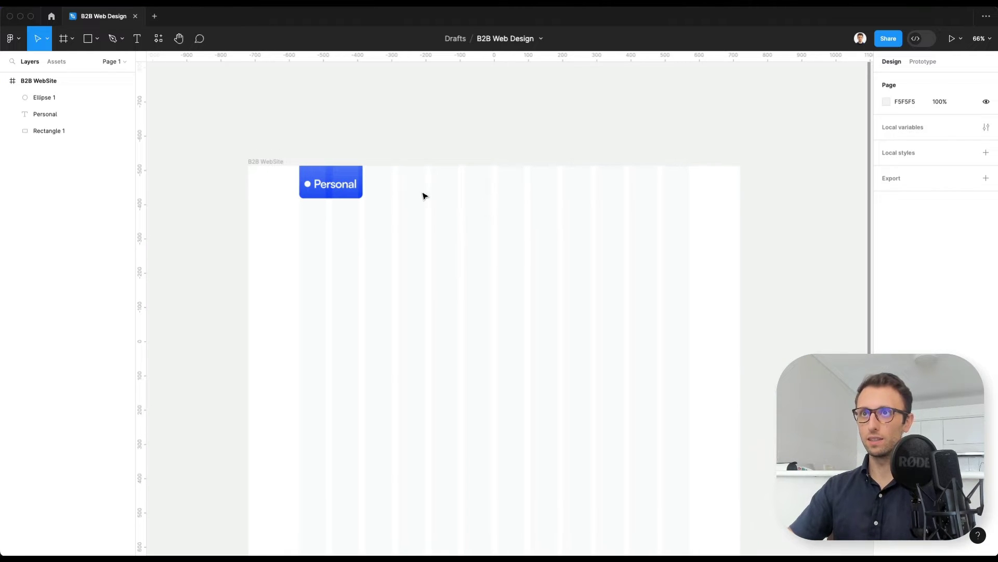
key("t")
left_click(468, 188)
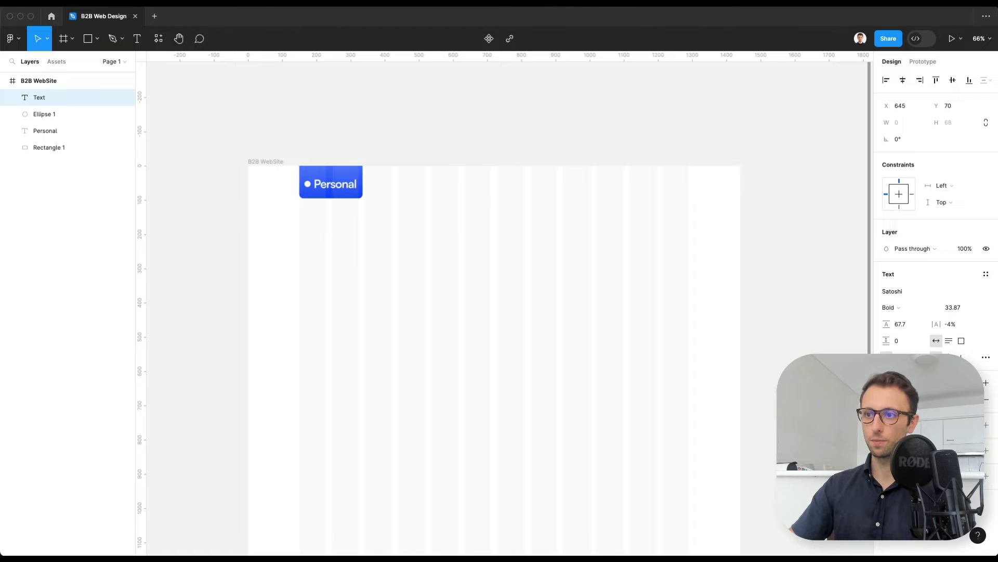
key("Escape")
key("t")
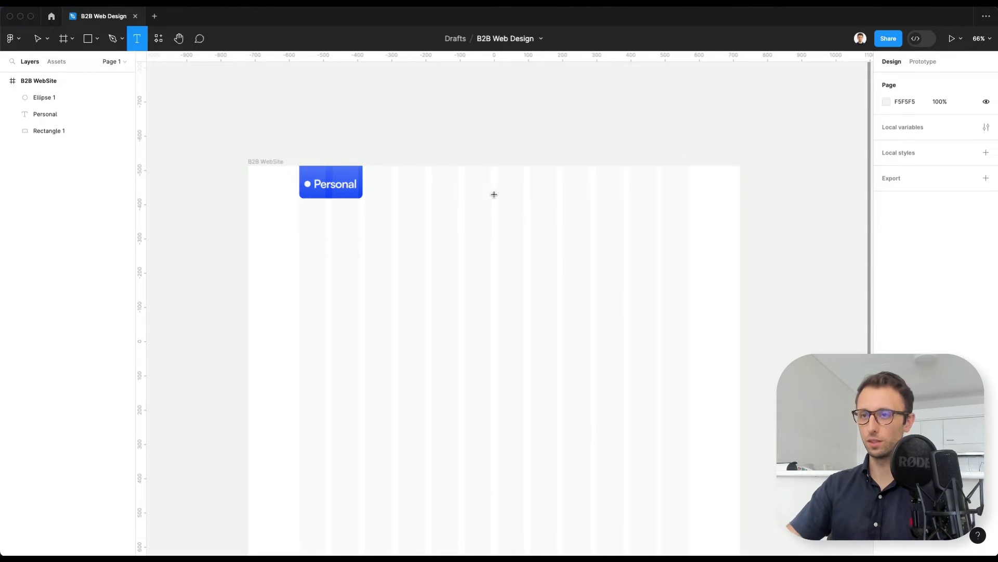
left_click(494, 194)
key("ctrl+v")
key("ctrl+a")
key("Escape")
left_click_drag(544, 197, 652, 197)
left_click(650, 216)
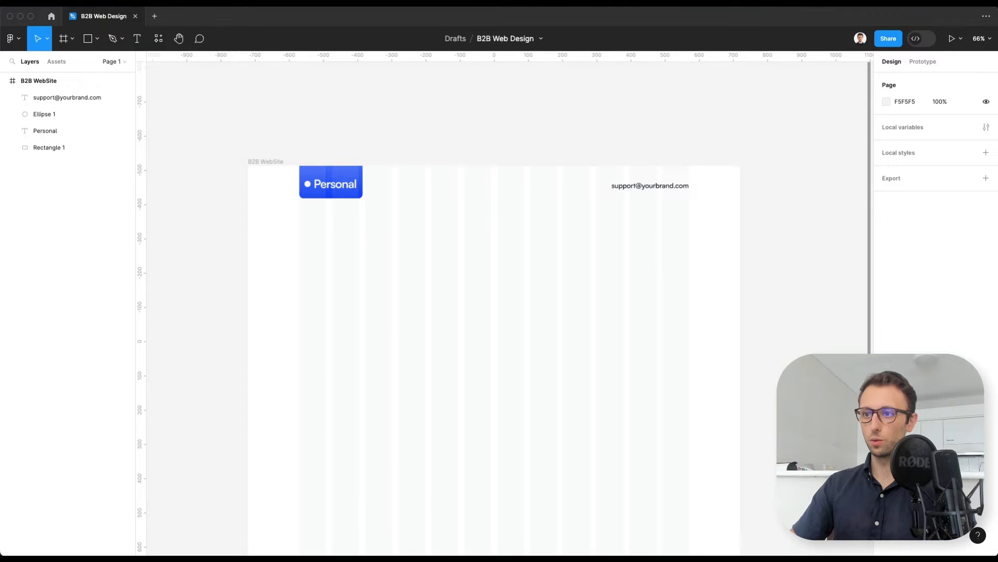
Paste the grey B7C2D7 envelope icon and align it left of the e-mail text
key("ctrl+v")
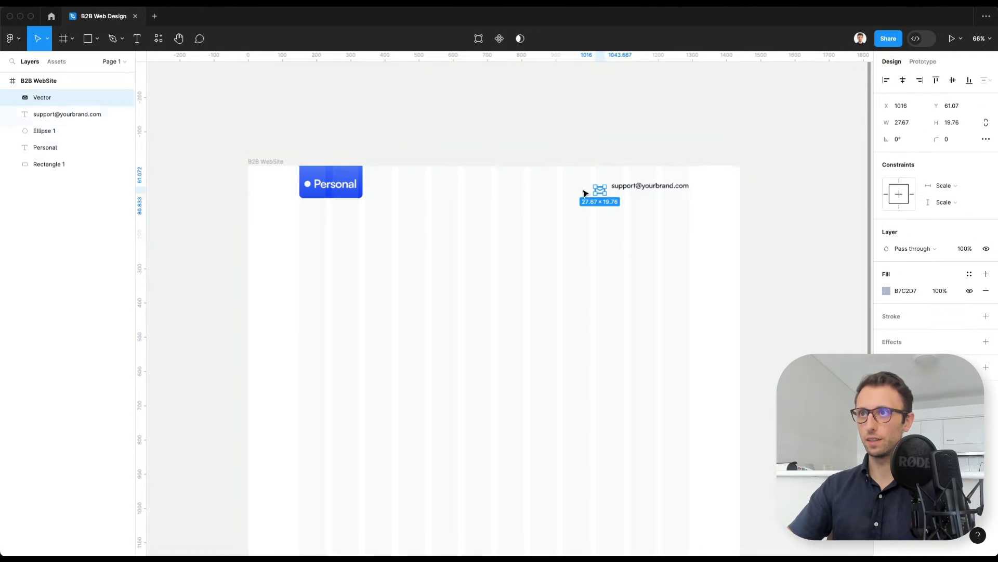
scroll(611, 188, "up", 10)
left_click_drag(611, 188, 584, 194)
scroll(584, 193, "down", 5)
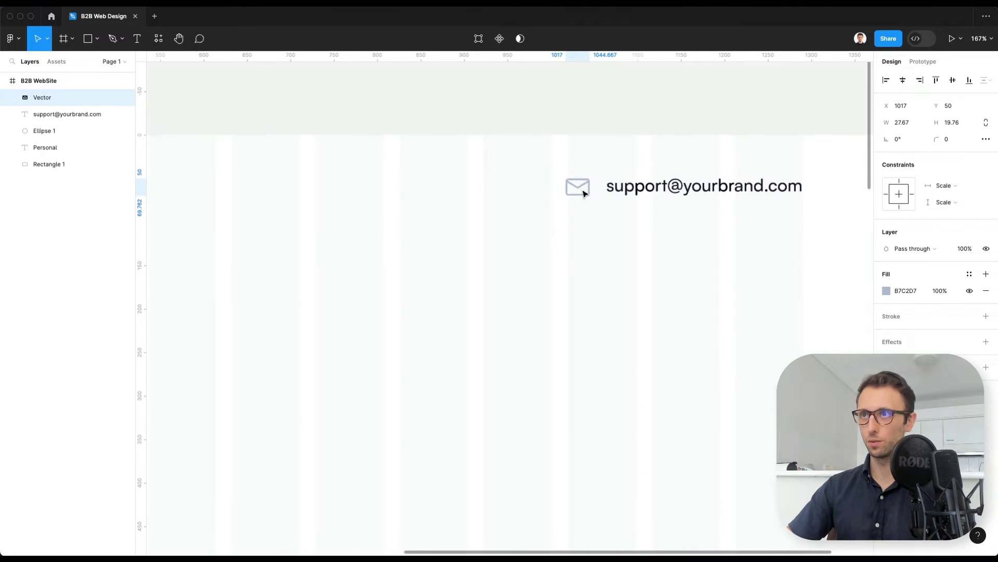
scroll(573, 248, "down", 3)
left_click(569, 276)
scroll(569, 276, "down", 4)
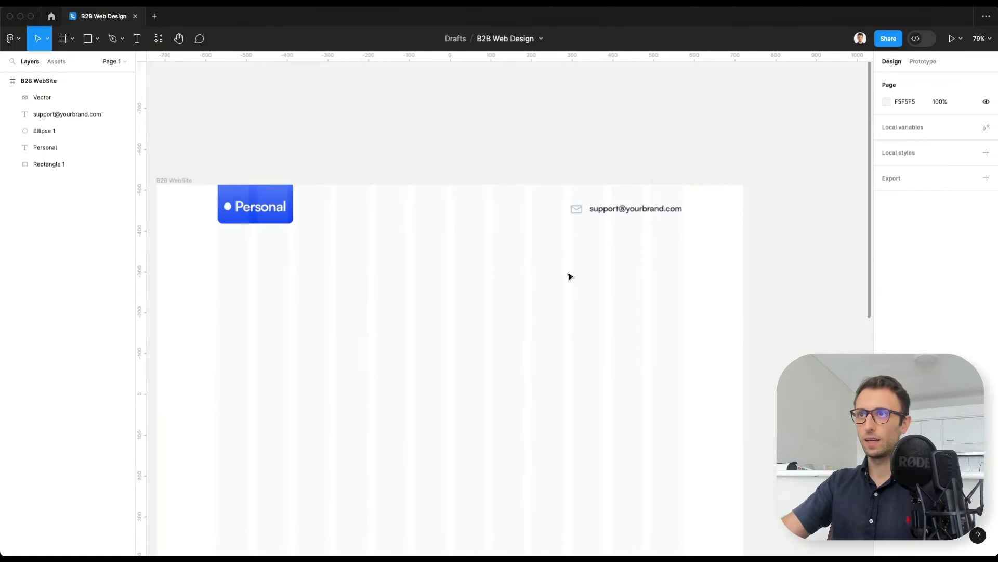
scroll(571, 276, "down", 2)
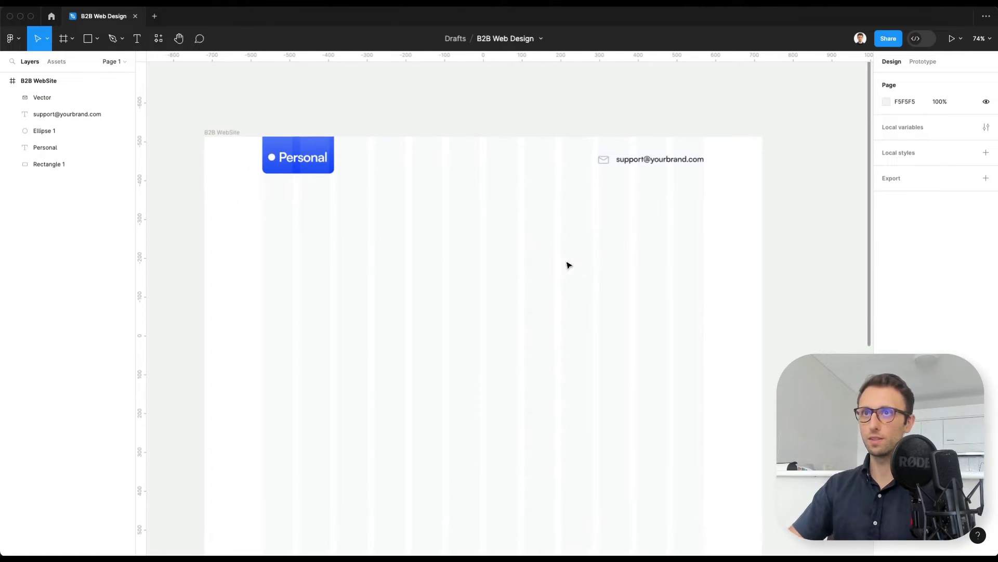
left_click_drag(372, 125, 268, 186)
left_click(515, 198)
scroll(509, 207, "left", 3)
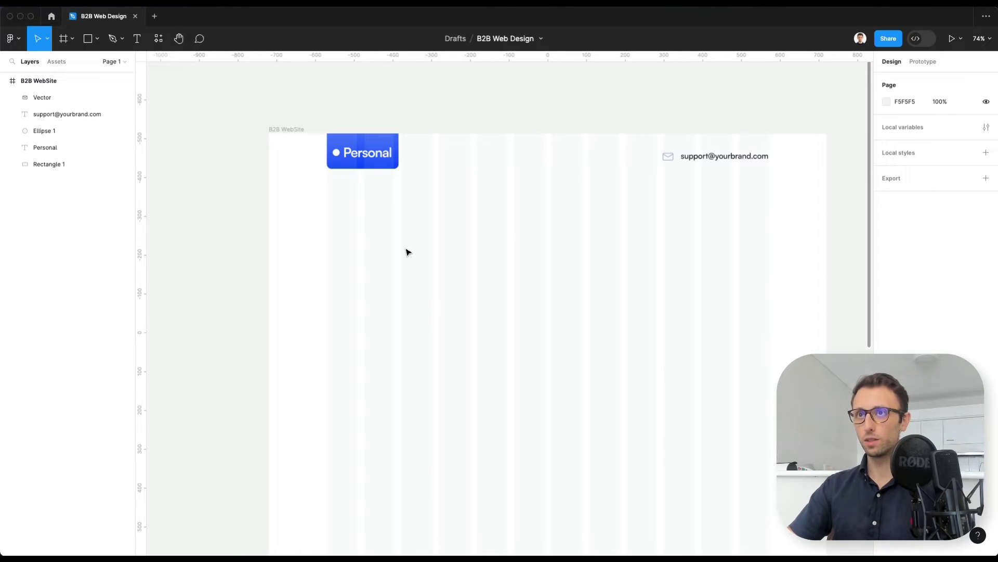
Paste the headline 'I help small businesses create Insane Growth Opportunities in B2B' into a large text box
key("t")
left_click_drag(330, 210, 532, 343)
type("I help small businesses create Insane Growth Opportunities in B2B")
scroll(507, 313, "down", 2)
key("Escape")
Resize the headline box so 'B2B' fits on line three, and check its font
left_click_drag(531, 313, 565, 312)
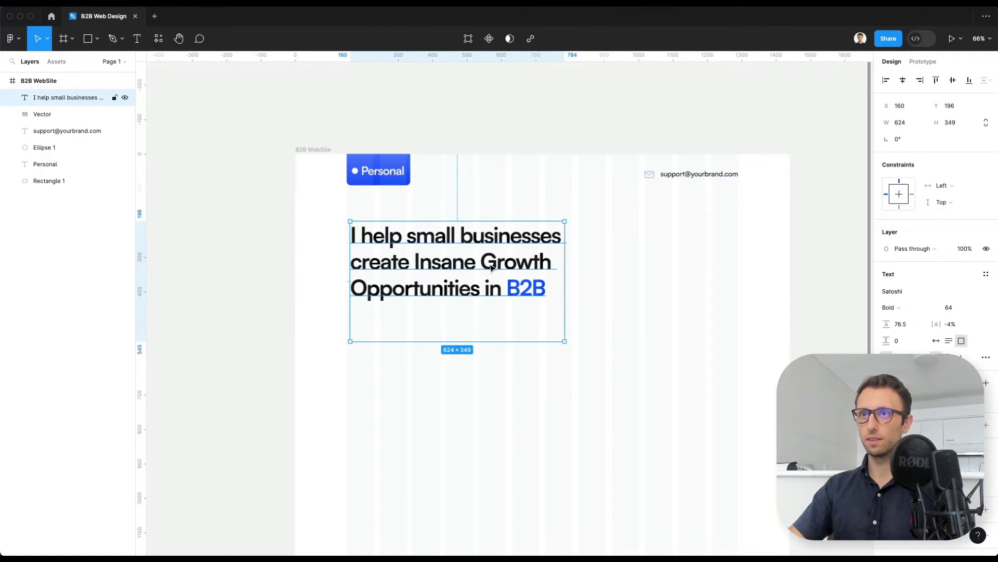
left_click_drag(492, 265, 488, 283)
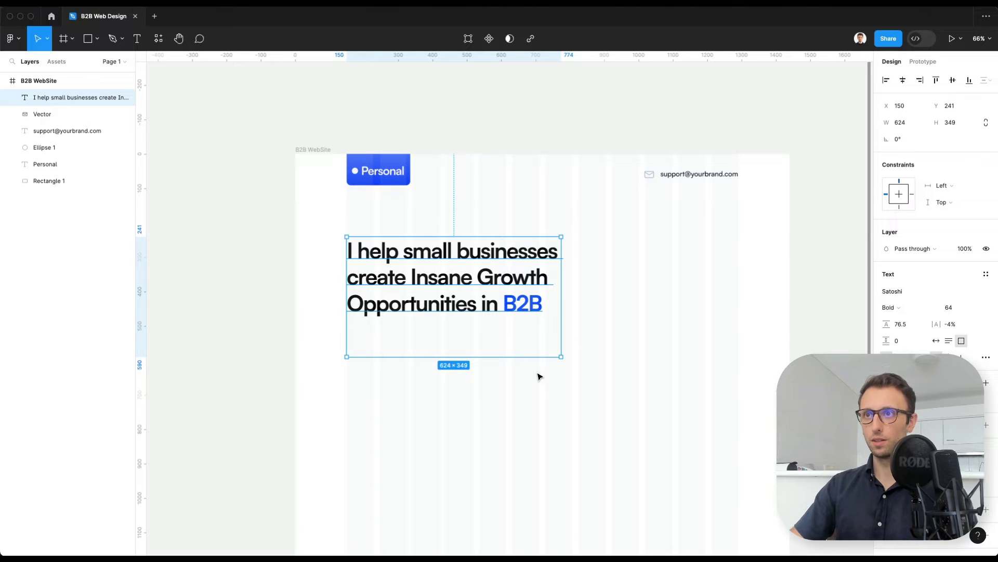
left_click_drag(508, 357, 507, 317)
key("Escape")
left_click(482, 280)
left_click(909, 291)
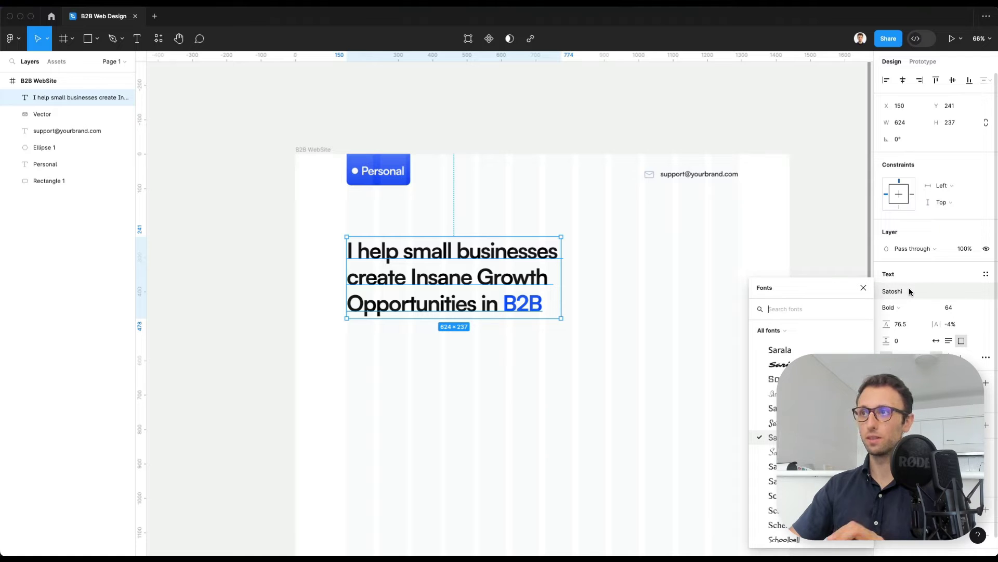
left_click(700, 229)
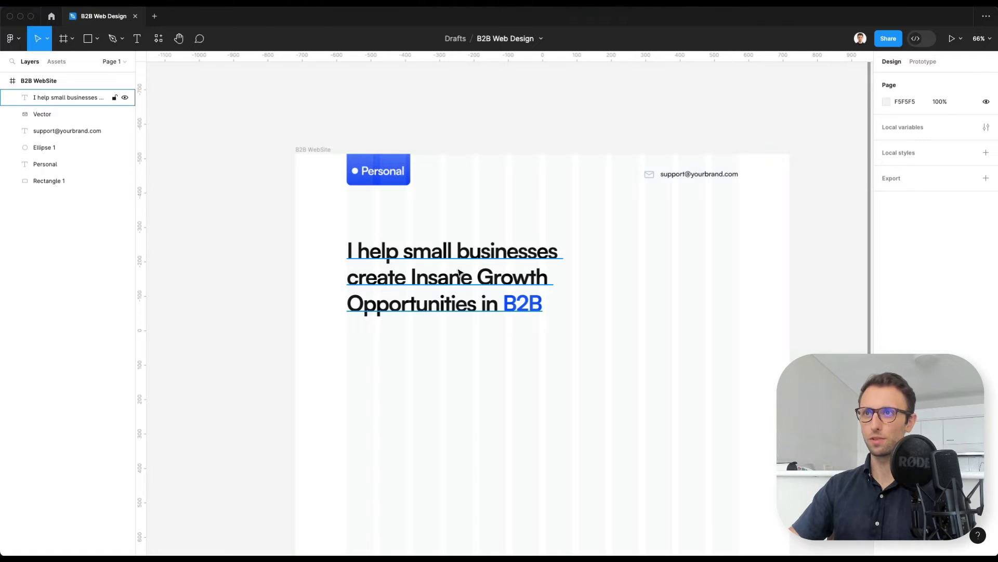
Reposition the headline on the frame and zoom the canvas to about 69%
left_click(555, 295)
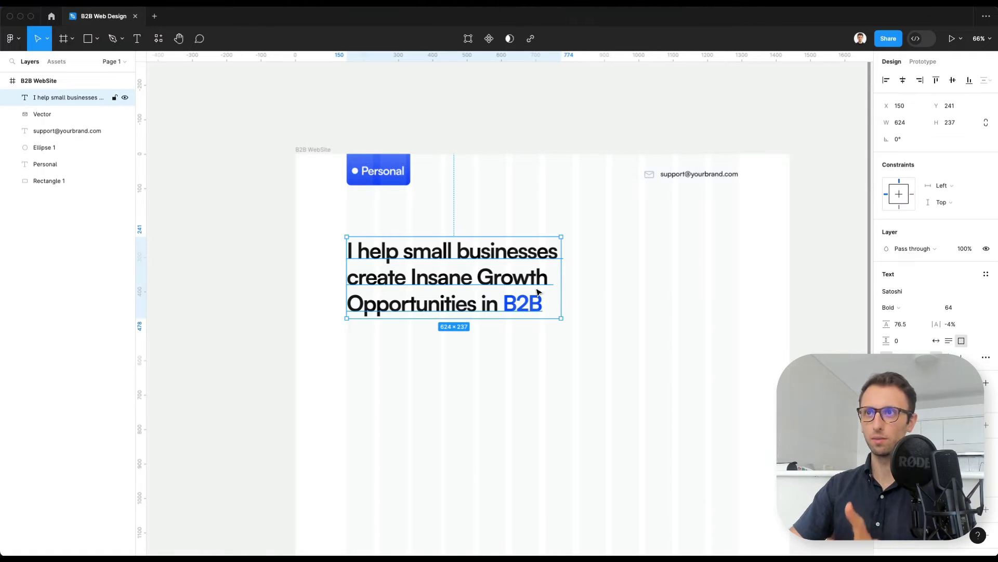
left_click(598, 306)
scroll(585, 301, "down", 2)
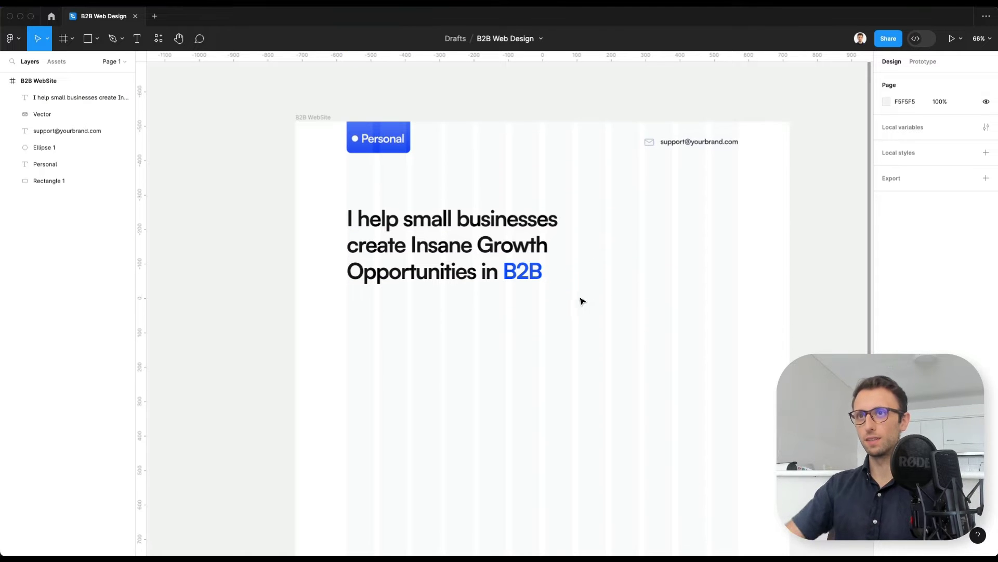
left_click_drag(390, 251, 390, 250)
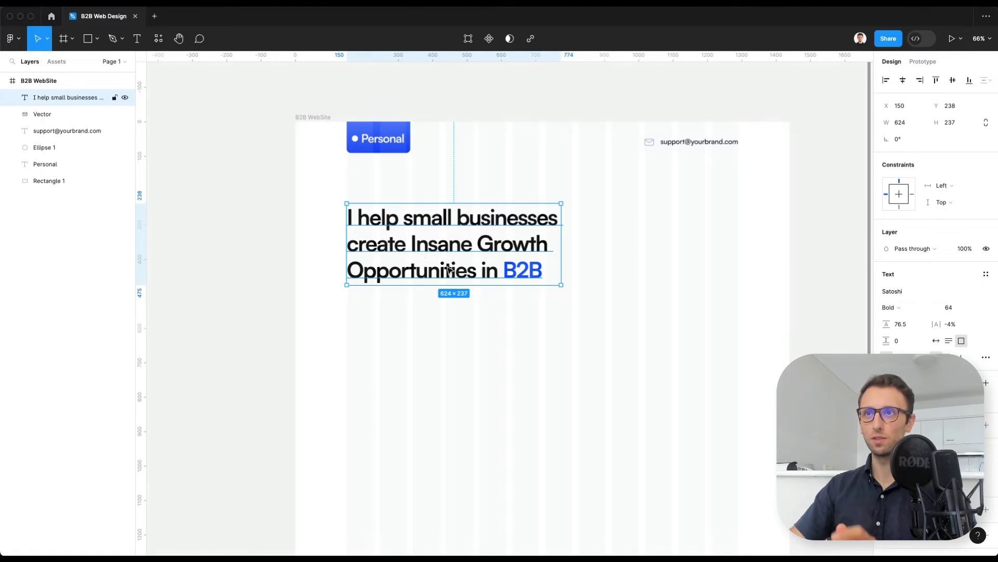
left_click(494, 303)
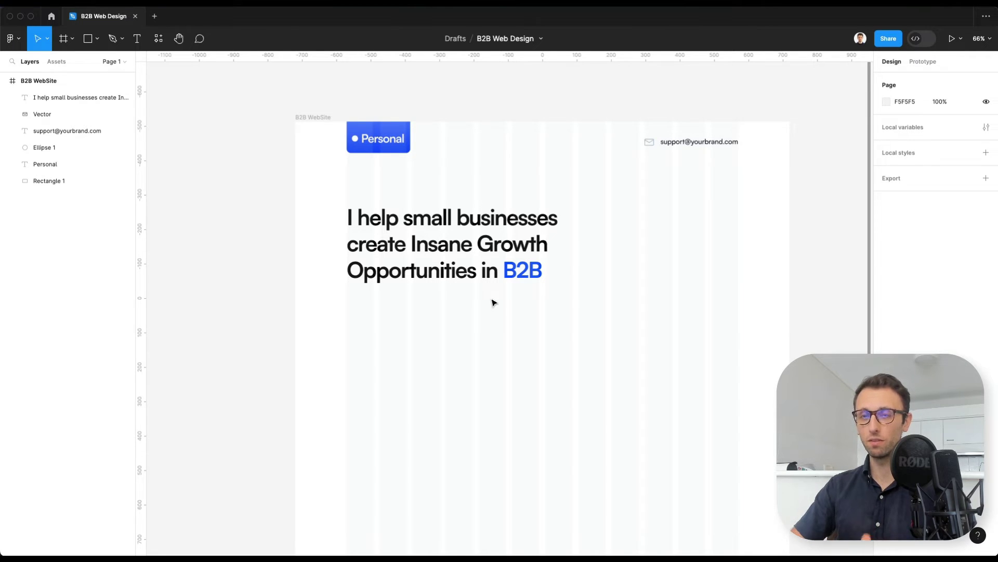
left_click(446, 250)
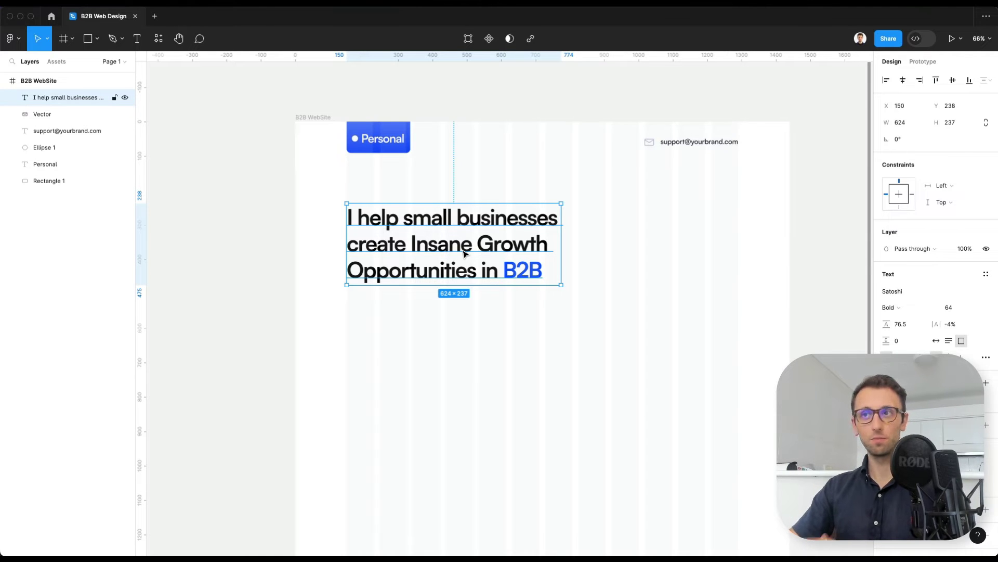
left_click(684, 290)
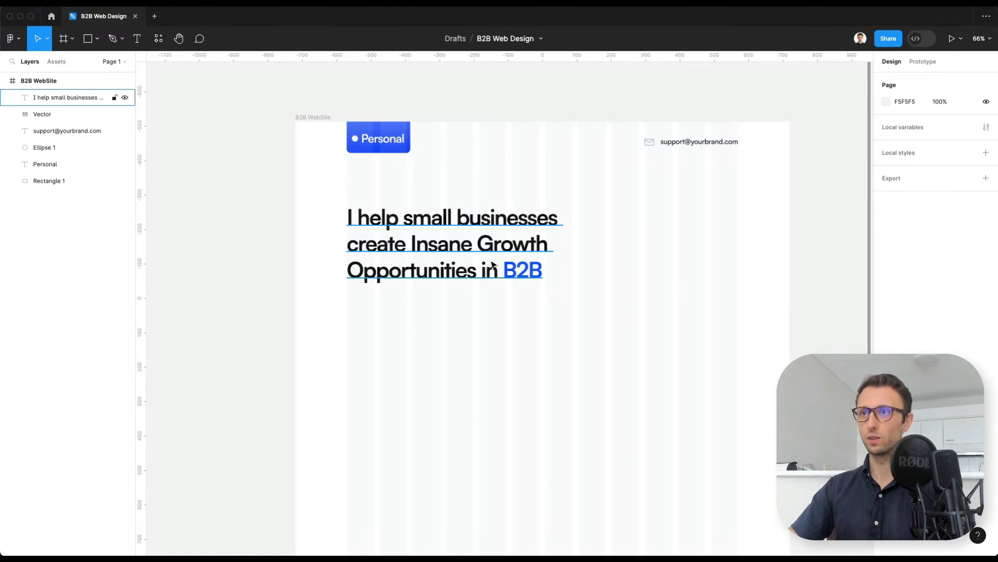
scroll(492, 264, "up", 1)
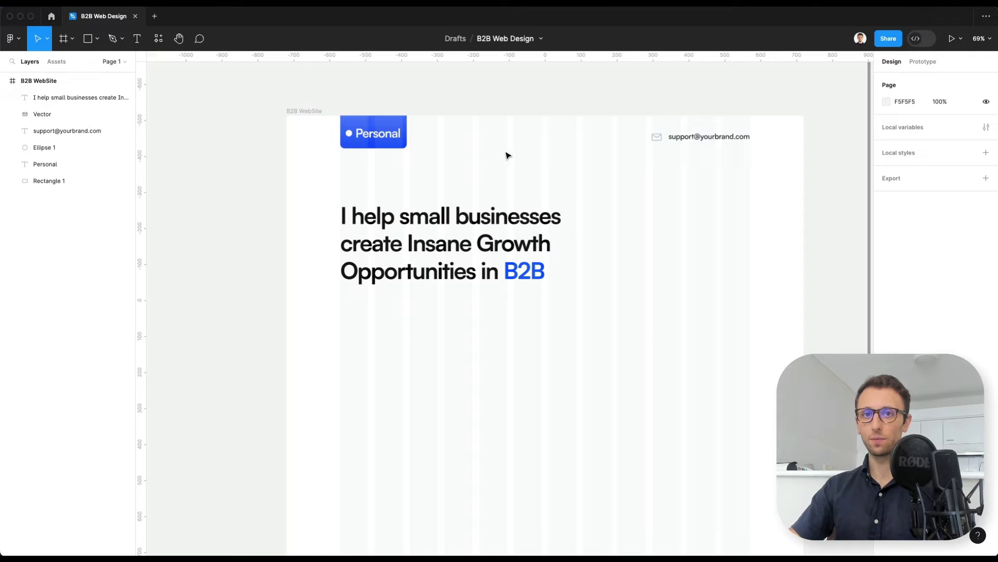
scroll(508, 156, "right", 1)
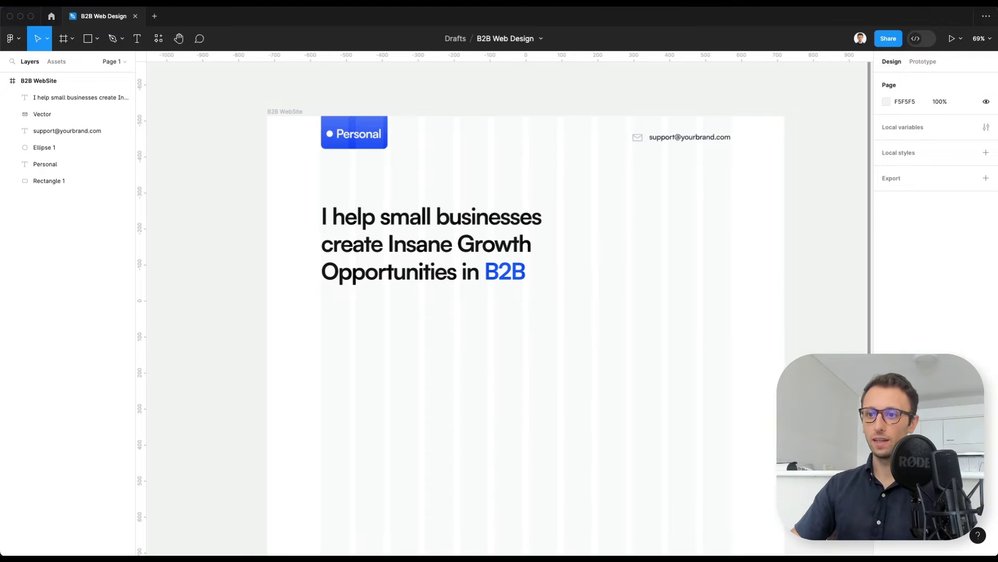
Paste the Lorem ipsum paragraph under the headline and shrink its box to two lines
left_click(351, 281)
key("Escape")
key("t")
left_click_drag(321, 301, 544, 336)
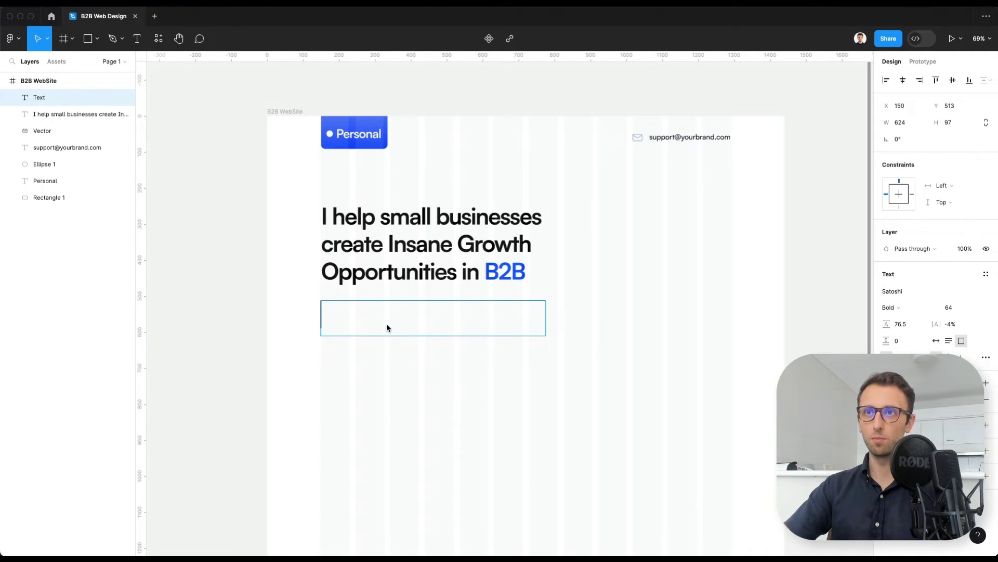
type("Lorem ipsum dolor sit amet consectetur integer consequat ex id tortor molestie accumsan sedmi sed porta auctor, turpis sapien.")
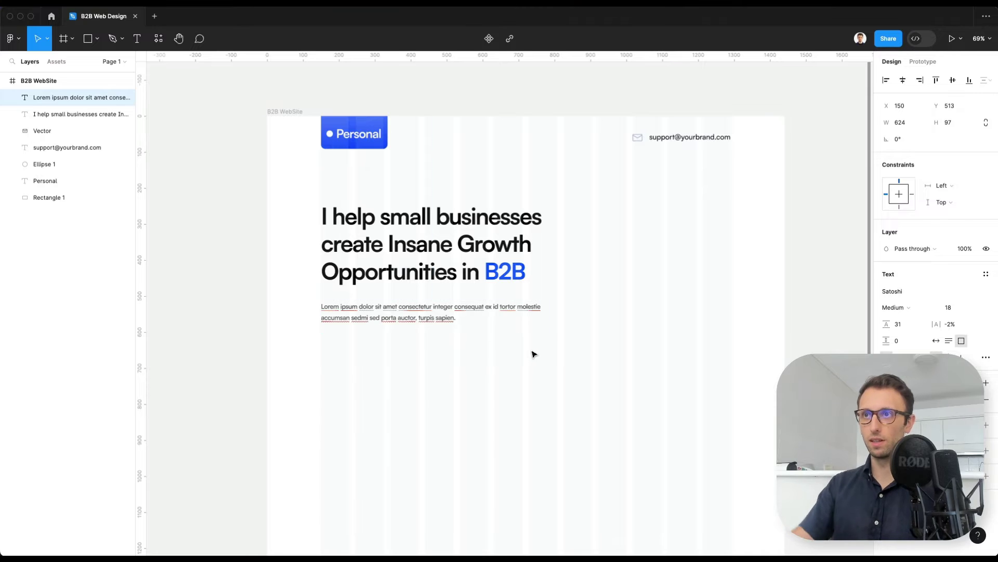
key("Escape")
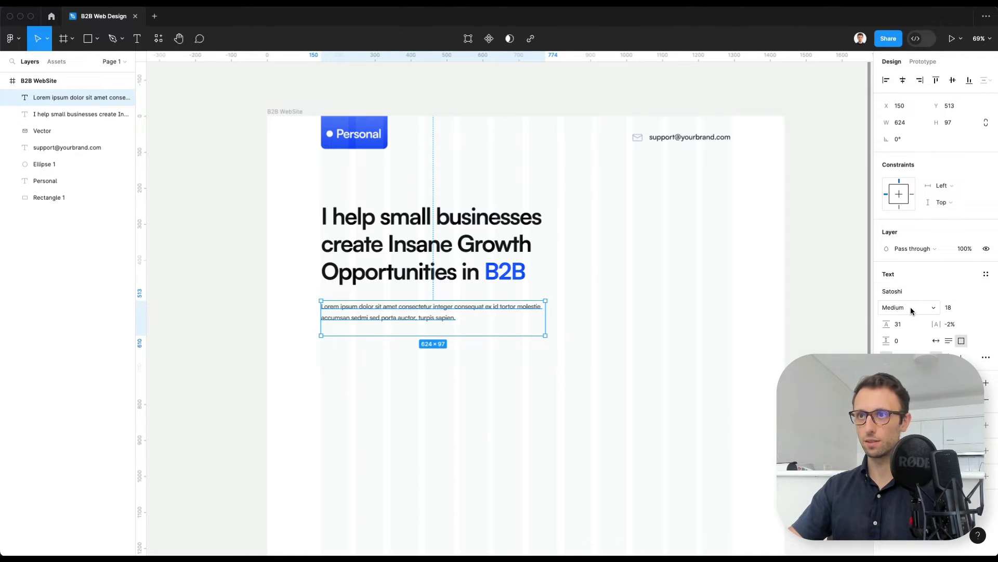
left_click(520, 250)
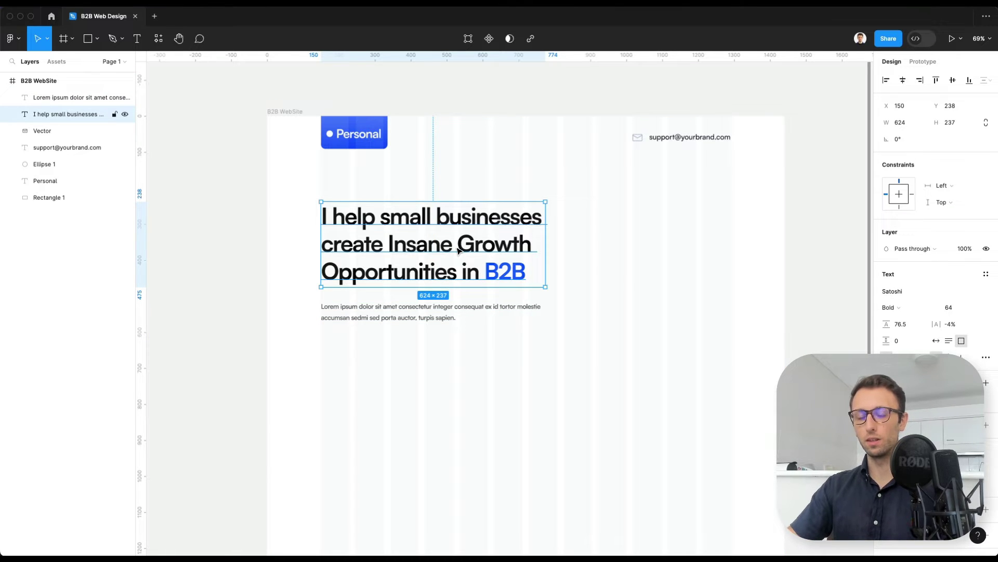
left_click(438, 314)
left_click_drag(530, 335, 527, 322)
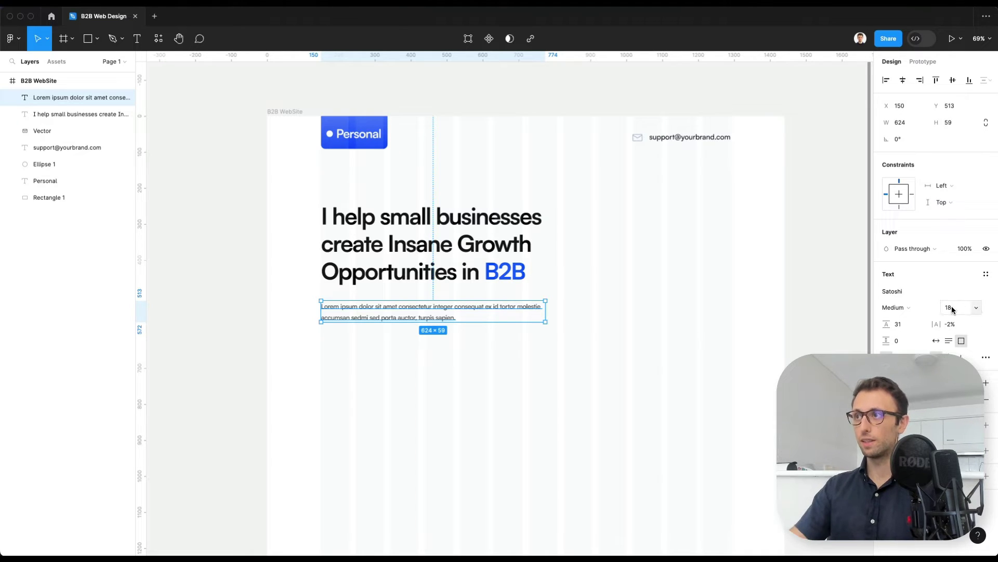
left_click(425, 336)
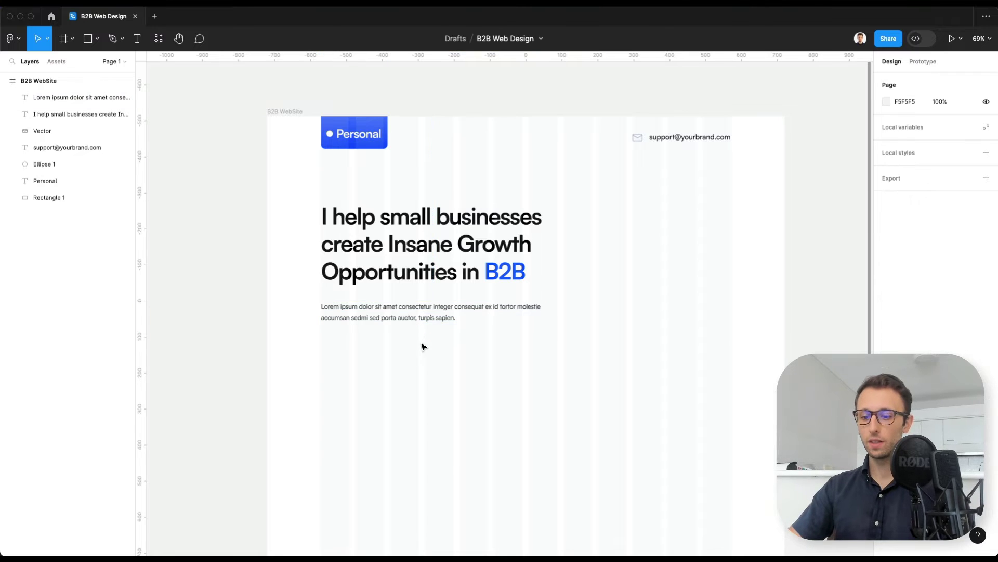
Draw a rectangle below the paragraph, round it into a pill, and fill it with the Personal badge blue
key("r")
left_click_drag(321, 335, 402, 362)
left_click(414, 363)
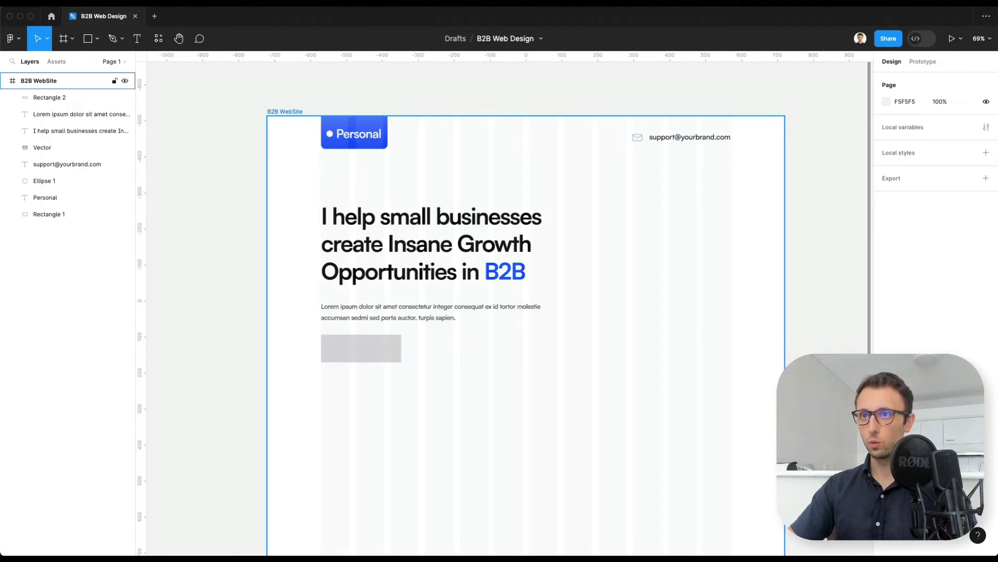
left_click(365, 352)
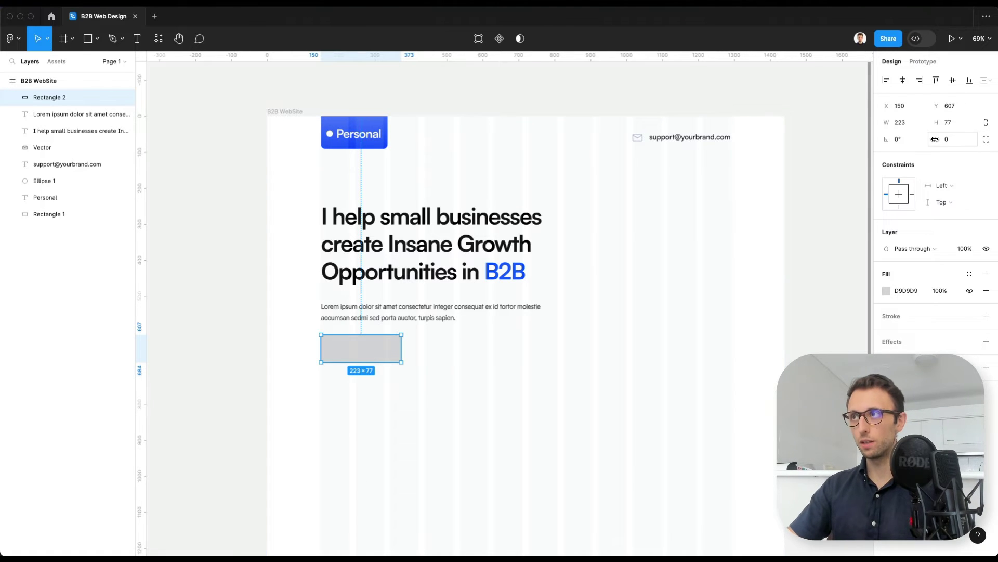
mouse_move(934, 139)
left_mouse_down()
mouse_move(925, 138)
mouse_move(940, 139)
left_mouse_up()
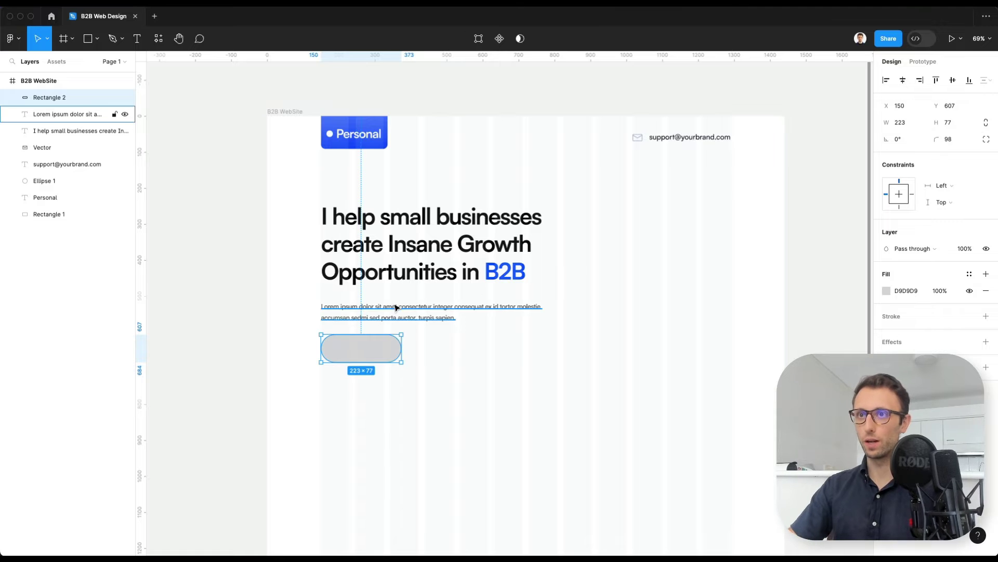
key("i")
left_click(351, 138)
left_click(505, 367)
left_click(374, 345)
mouse_move(400, 362)
left_mouse_down()
mouse_move(393, 350)
mouse_move(394, 359)
left_mouse_up()
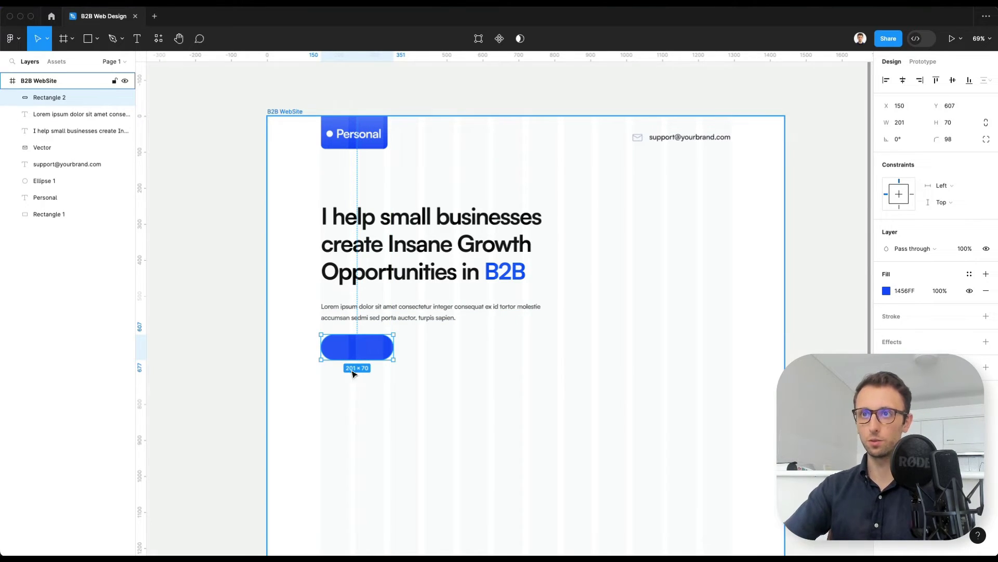
key("super+d")
scroll(355, 344, "up", 5)
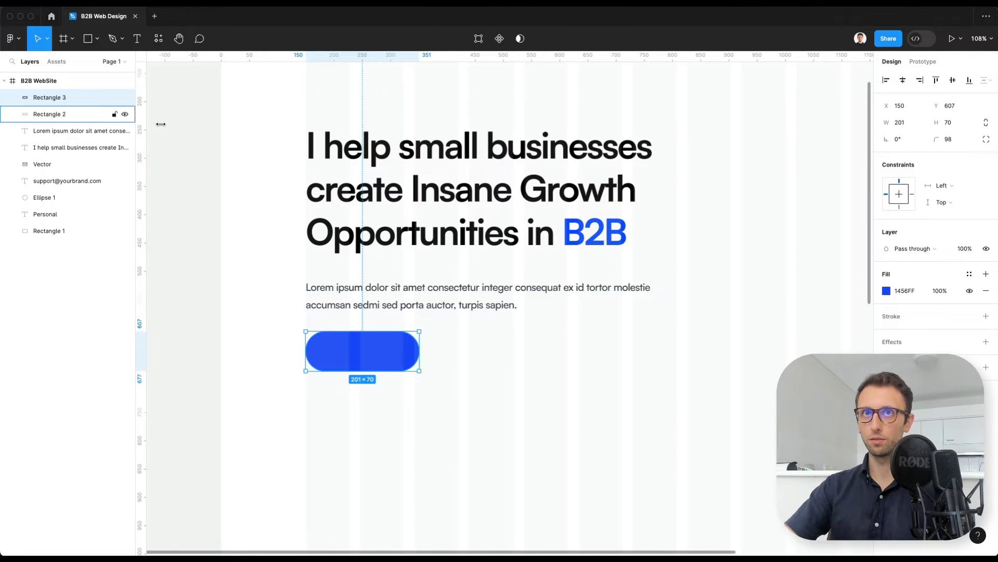
key("super+z")
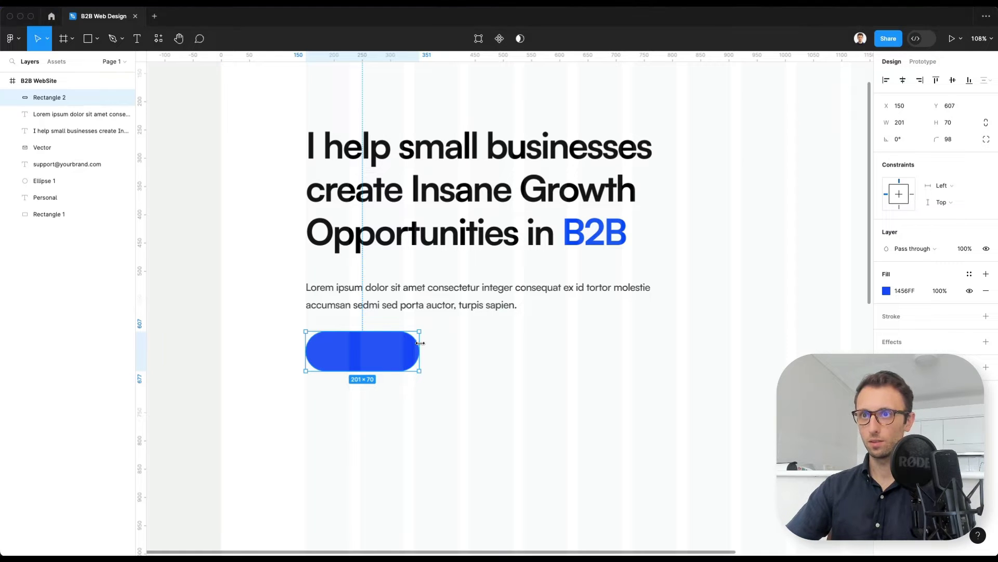
Add a bold 'Get Started' label centred inside the blue pill
key("t")
left_click(328, 349)
type("Get Started")
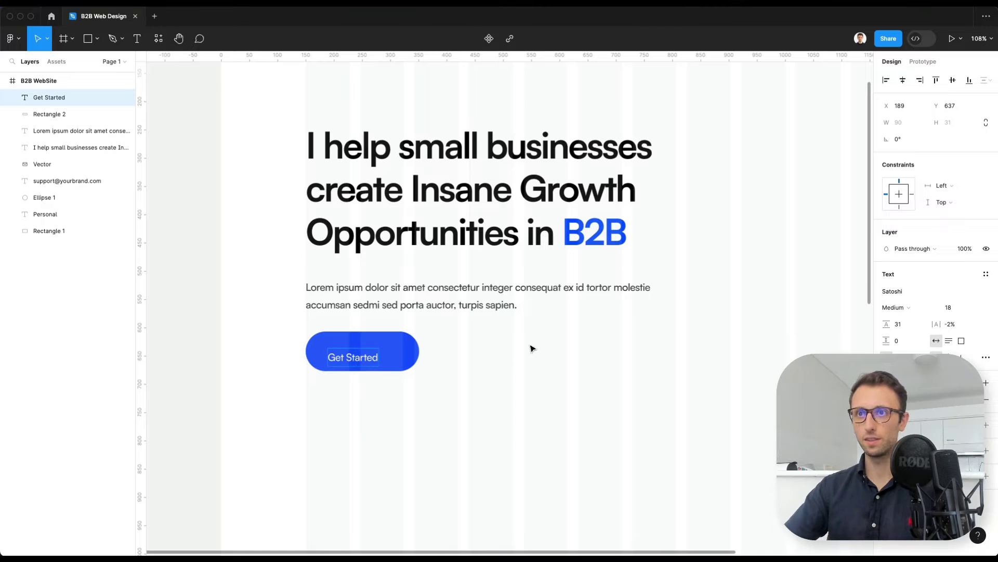
key("Escape")
left_click_drag(345, 357, 345, 350)
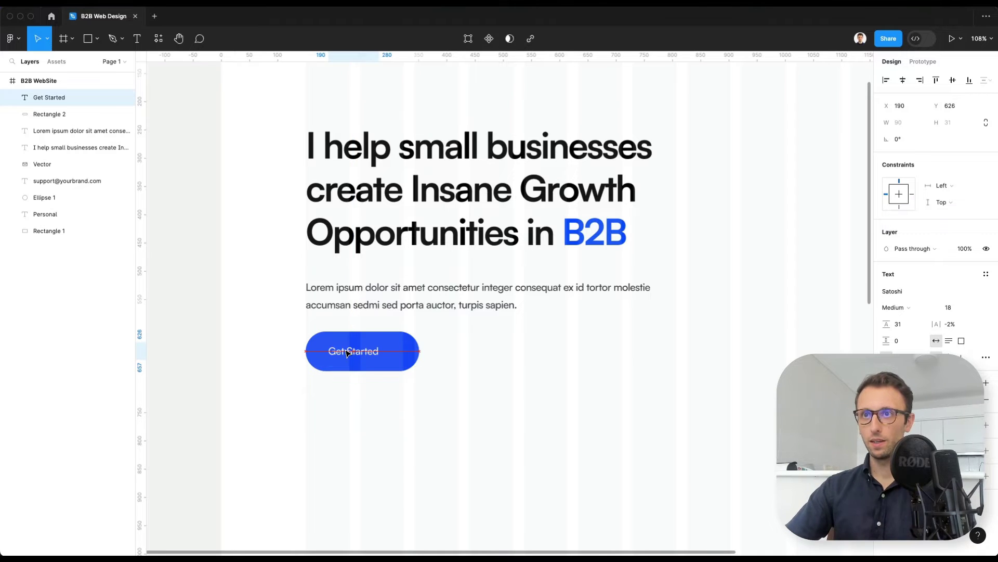
left_click(883, 310)
left_click(905, 319)
left_click(453, 339)
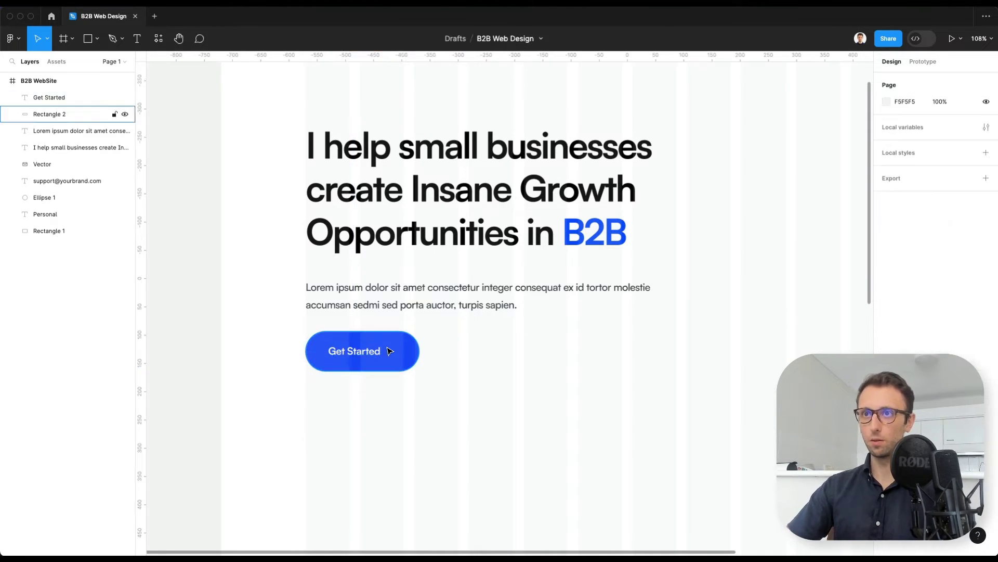
Narrow the pill to 173×60 to fit the label and group pill and label as Group 1
left_click(390, 351)
left_click_drag(419, 351, 404, 351)
scroll(470, 393, "down", 5)
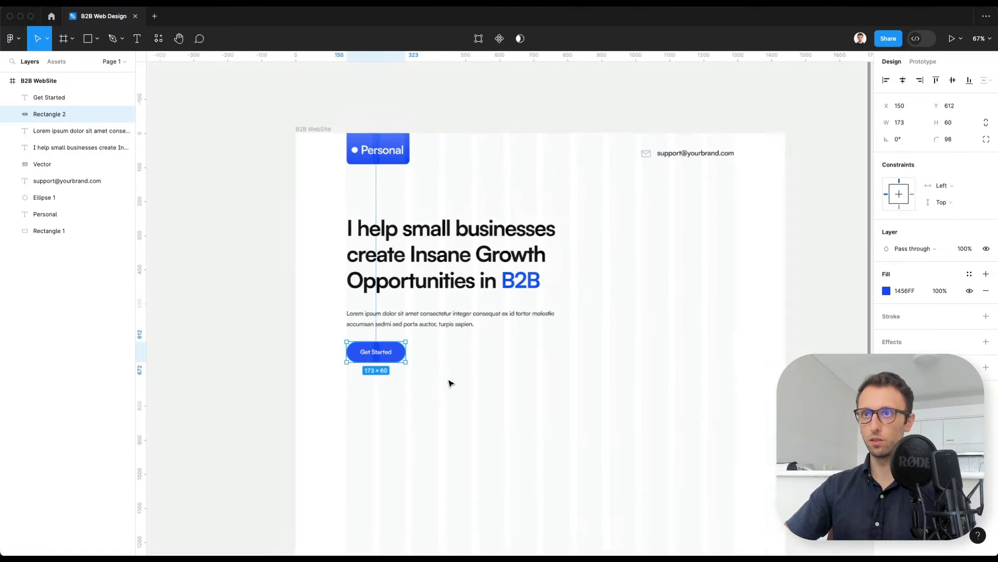
left_click(481, 395)
left_click_drag(437, 344, 347, 372)
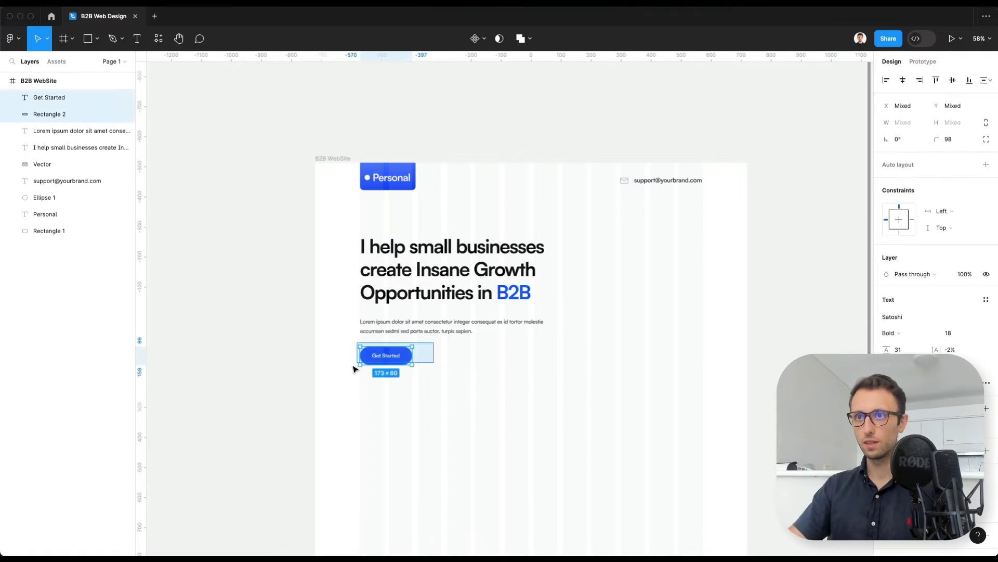
key("super+g")
scroll(504, 350, "up", 2)
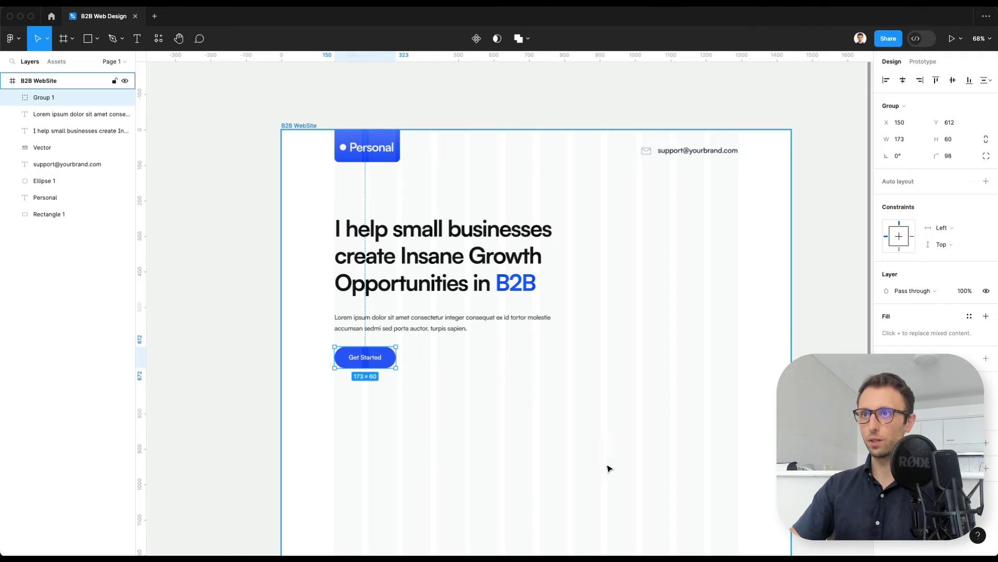
left_click(579, 414)
Paste the 464×629 businesswoman portrait and place it right of the headline at X 1277, Y 172
scroll(517, 381, "right", 1)
scroll(517, 382, "right", 1)
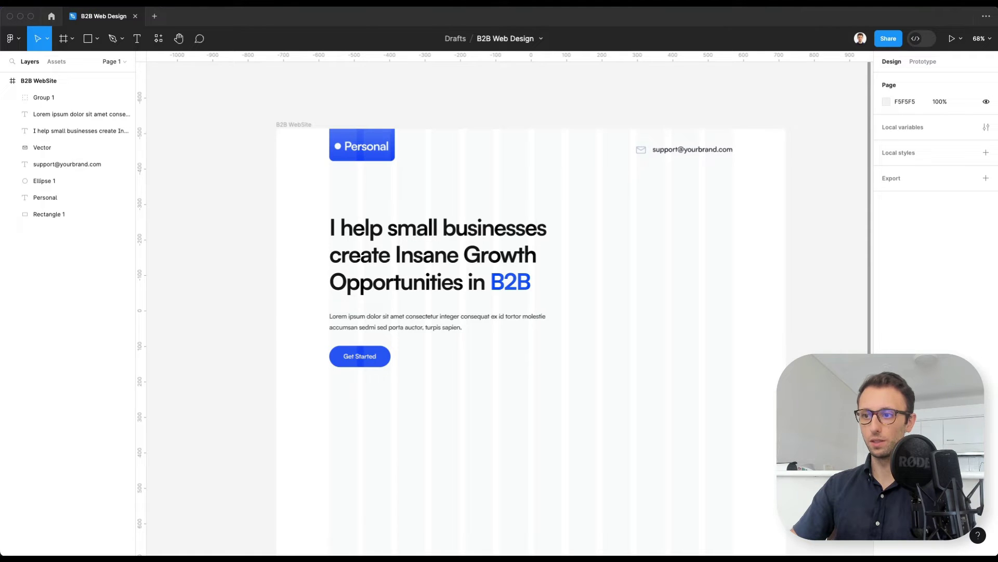
scroll(619, 310, "up", 2)
scroll(619, 309, "right", 2)
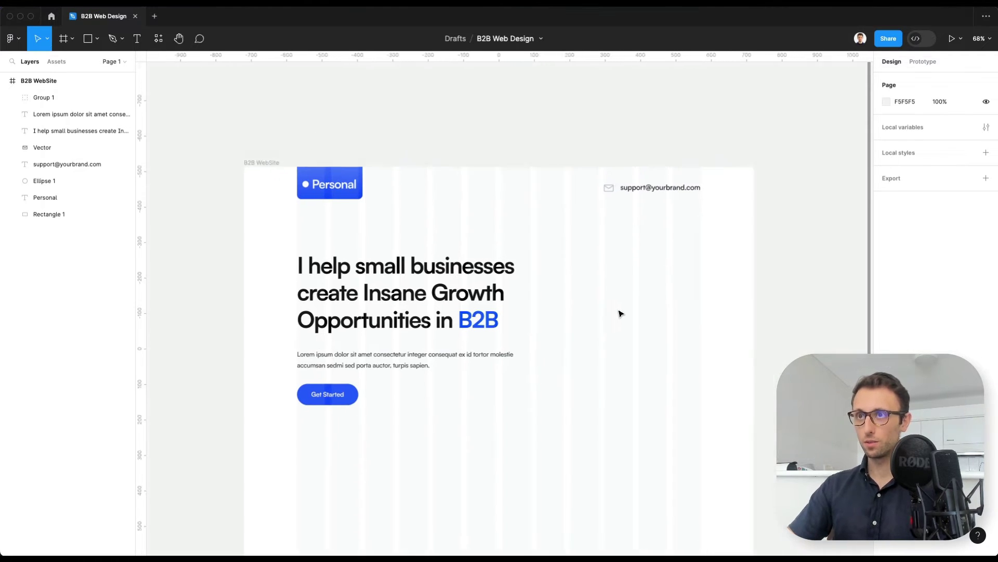
key("super+v")
left_click_drag(514, 302, 619, 330)
scroll(619, 329, "up", 1)
scroll(619, 330, "down", 2)
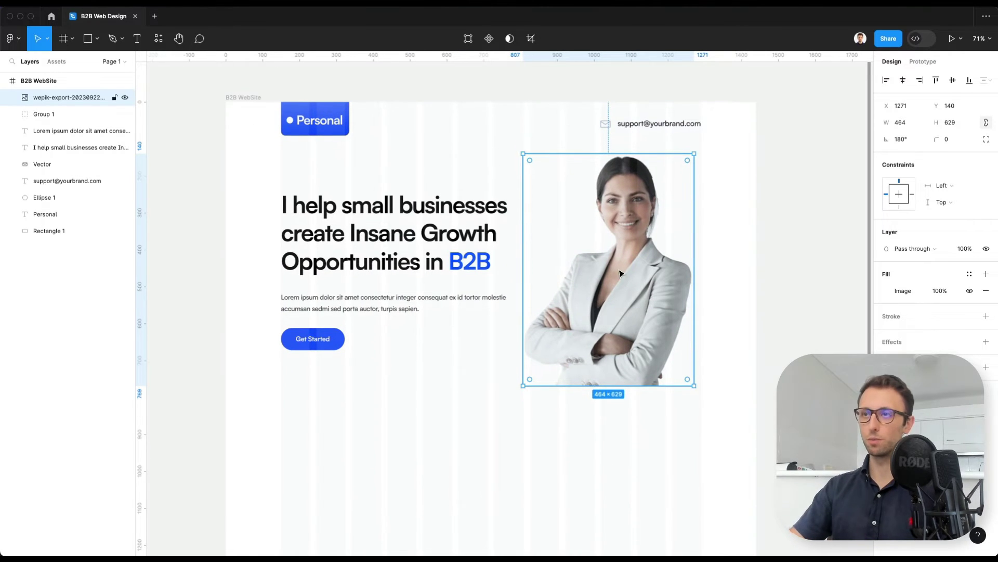
left_click_drag(622, 274, 624, 285)
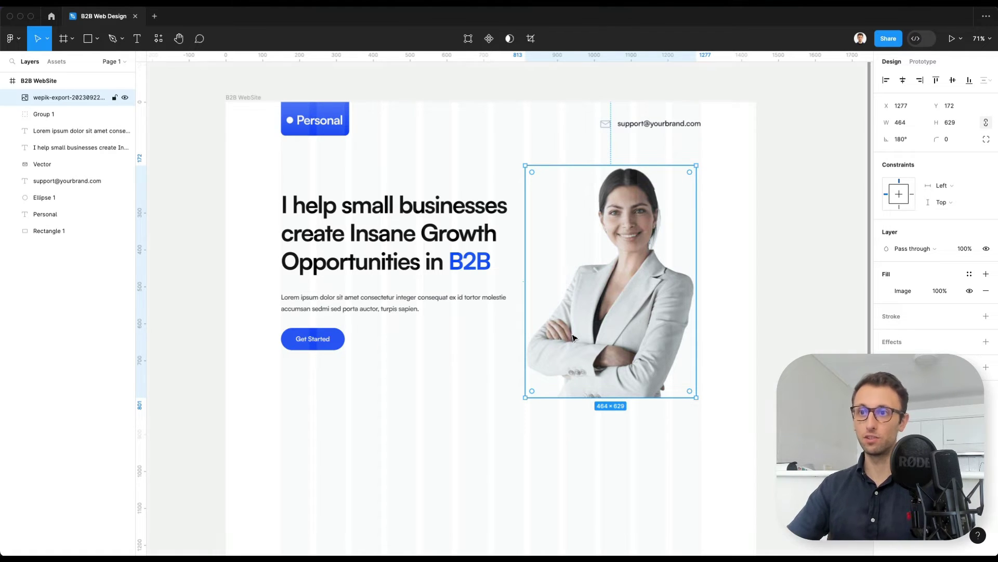
Open a new Safari window and load the Freepik website
right_click(19, 56)
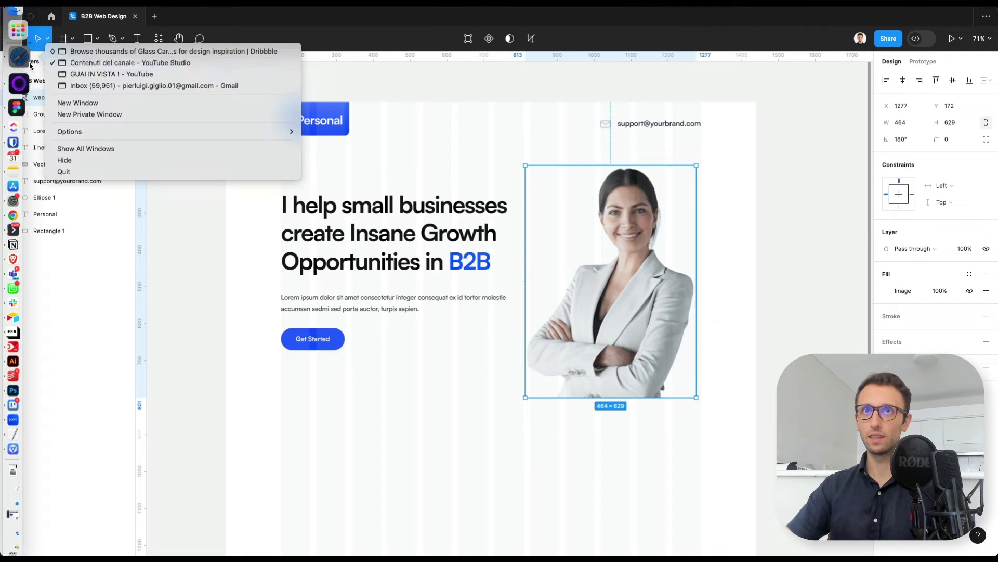
left_click(77, 102)
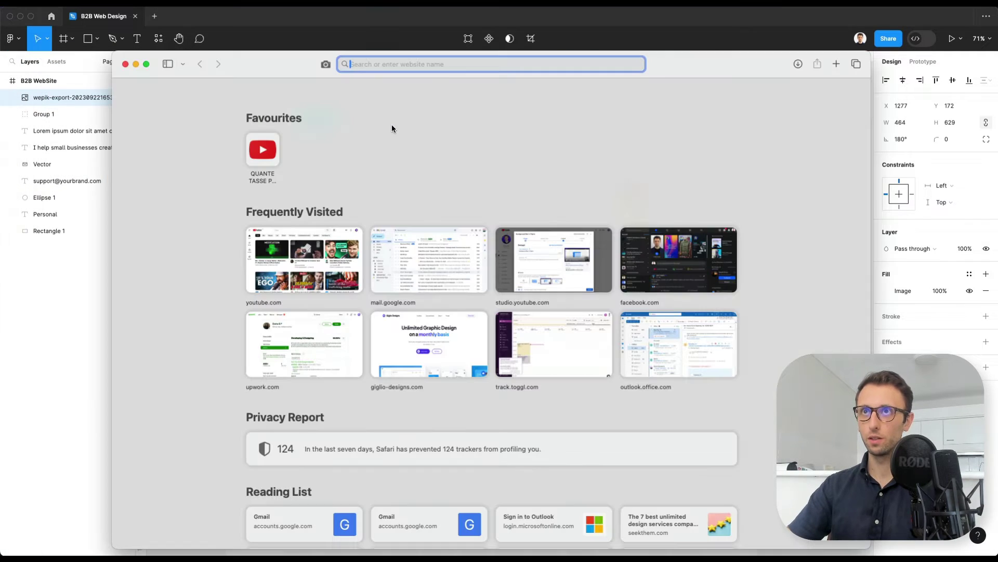
type("freepik.com — Freepik: Download Free Videos, Vectors, Photos, and PSD")
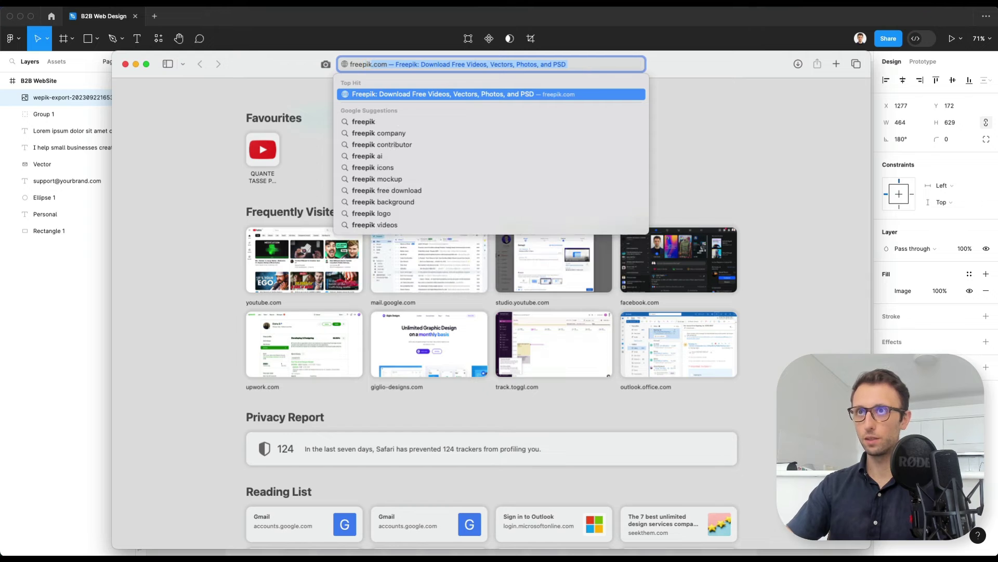
key("Return")
left_click_drag(752, 62, 758, 47)
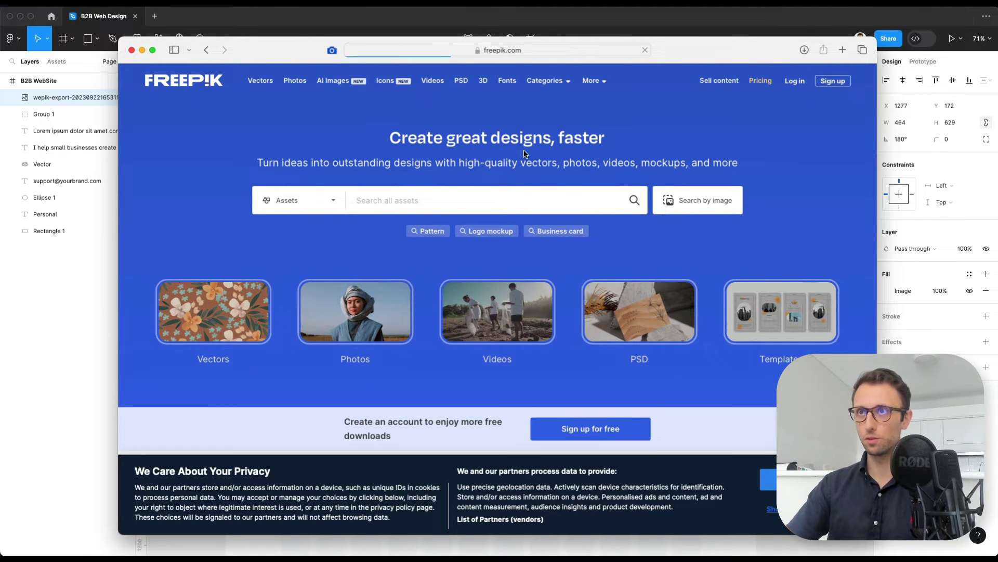
Search Freepik for 'person' and open the orange-shirt woman photo in the online editor, allowing the pop-up
left_click(461, 202)
type("person")
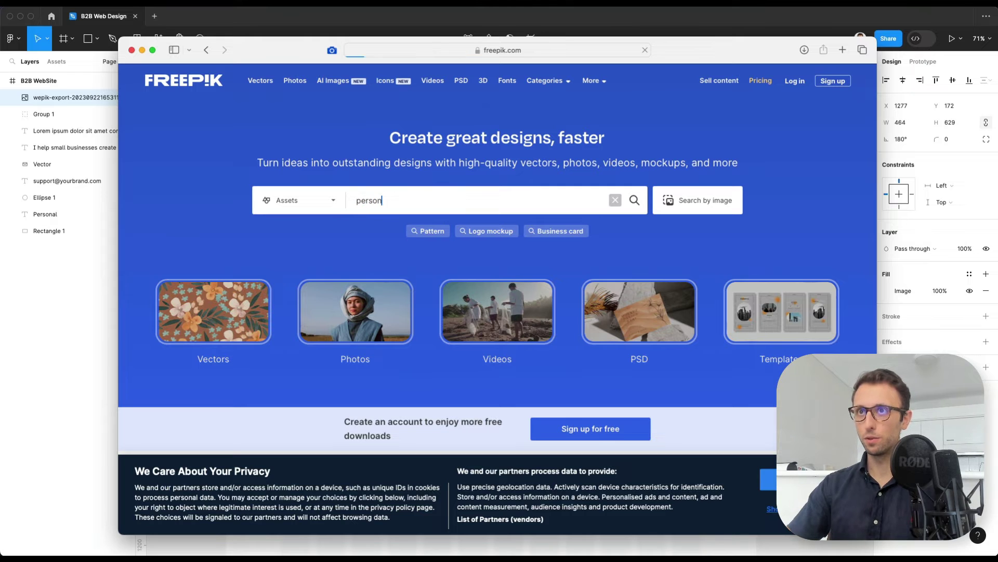
key("Return")
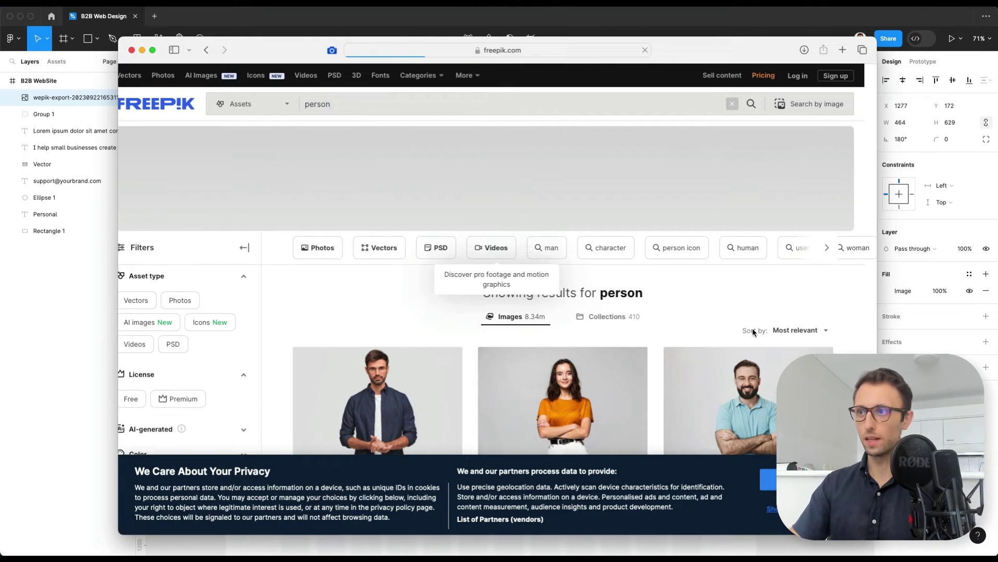
scroll(342, 273, "down", 5)
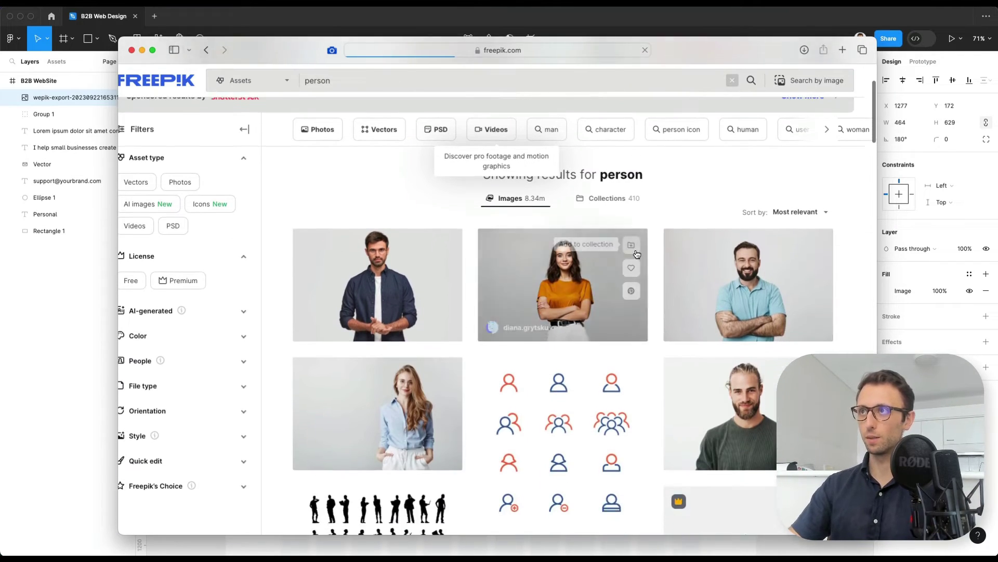
left_click(597, 276)
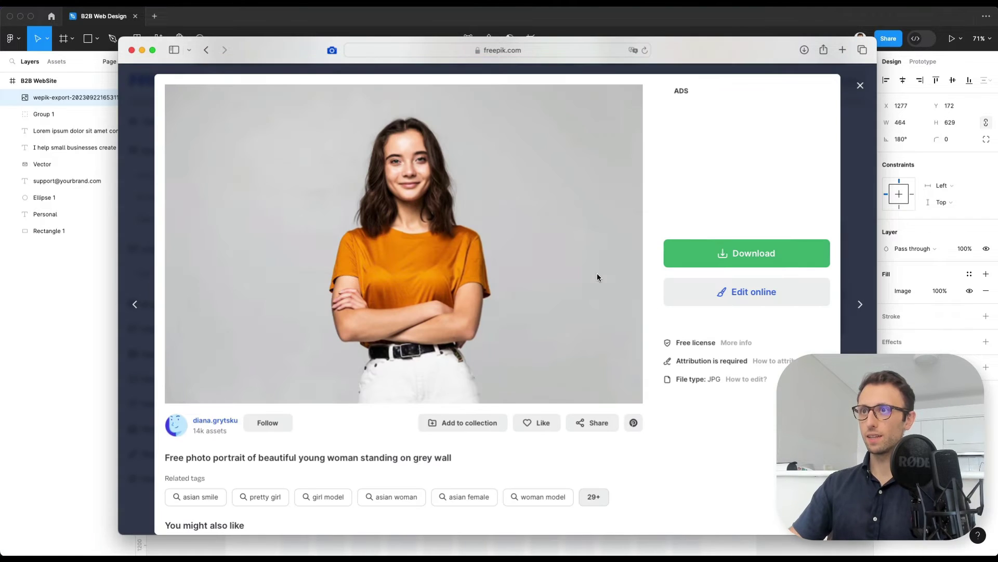
mouse_move(761, 296)
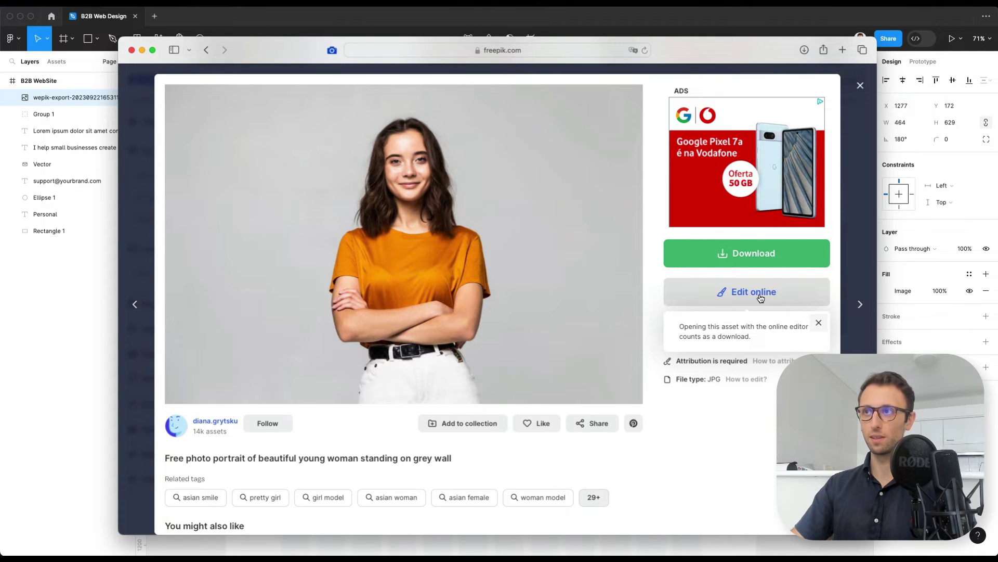
left_click(761, 294)
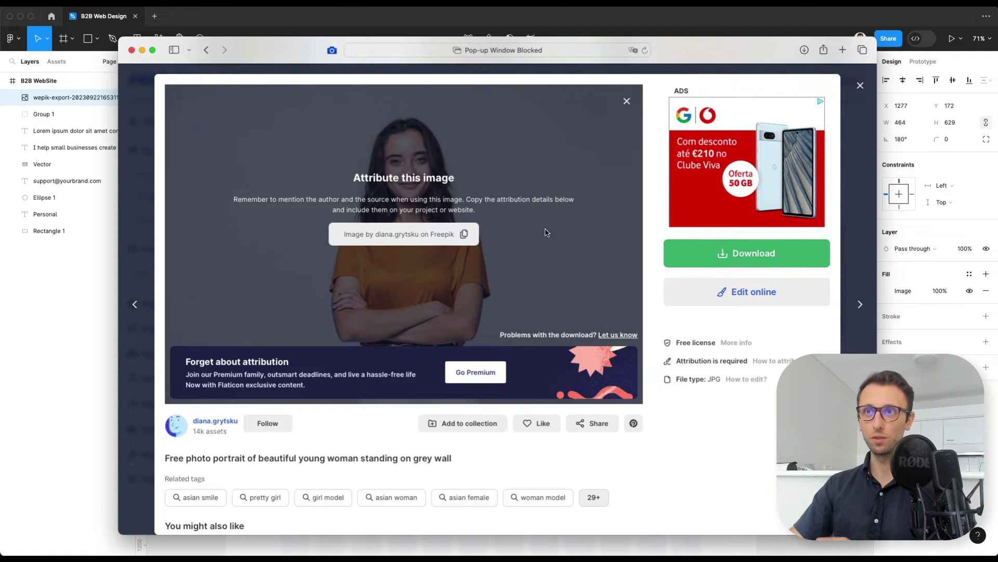
left_click(761, 294)
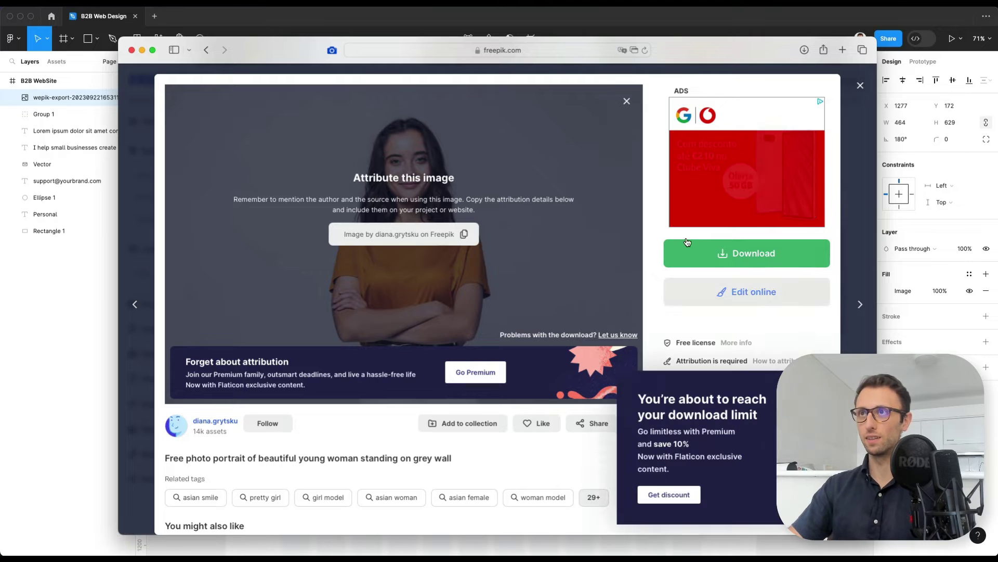
left_click(635, 50)
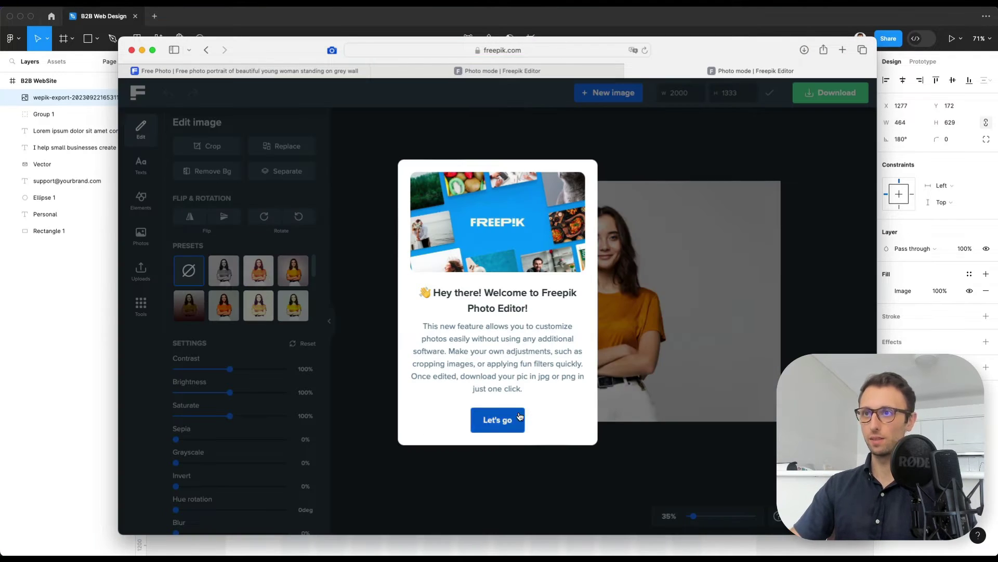
Dismiss the welcome and tour tips, remove the portrait's background, and show the PNG download options
left_click(508, 420)
left_click(389, 123)
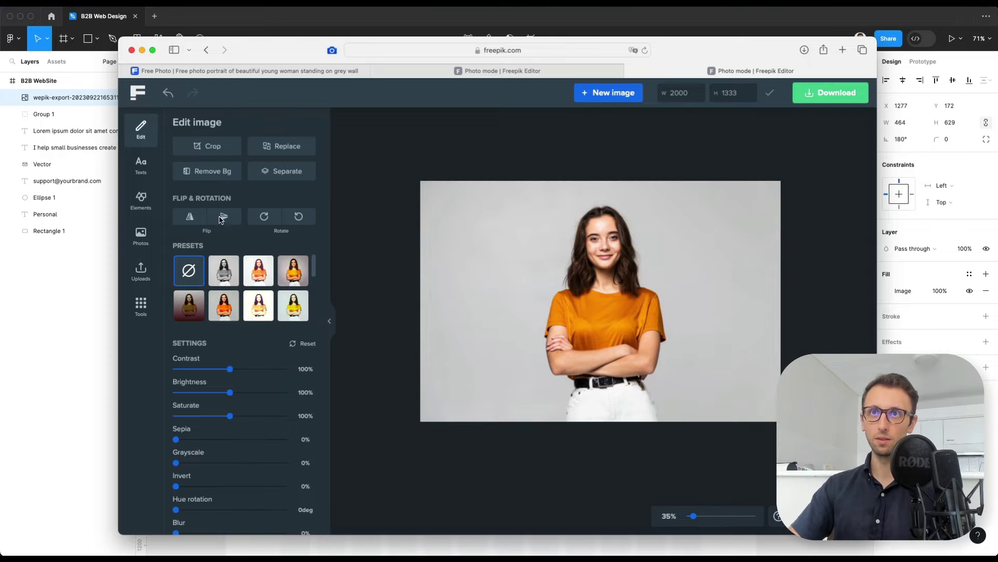
left_click(210, 174)
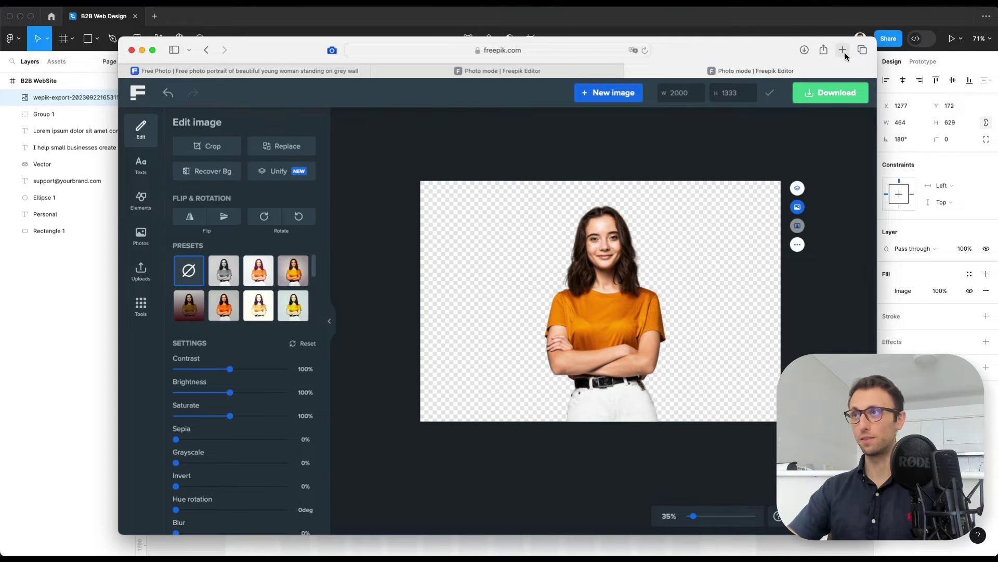
left_click(832, 93)
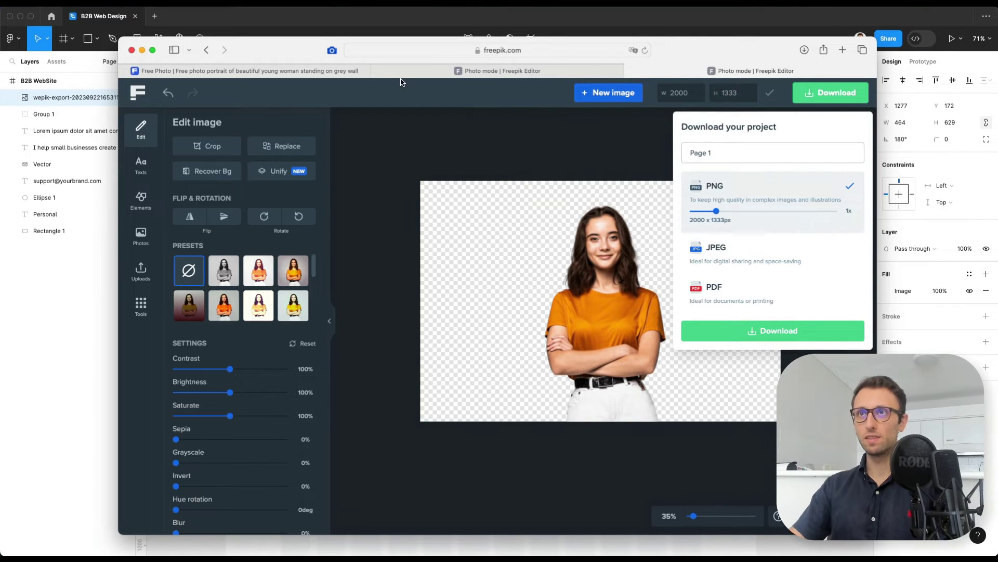
Close the Safari window and return to the B2B Web Design hero in Figma
left_click_drag(291, 71, 312, 260)
key("super+Tab")
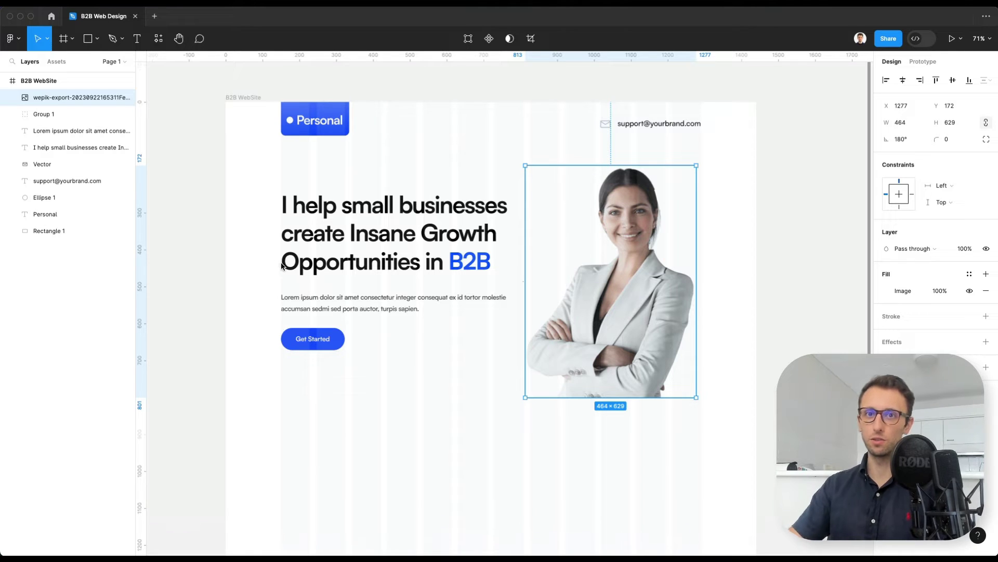
scroll(289, 266, "left", 1)
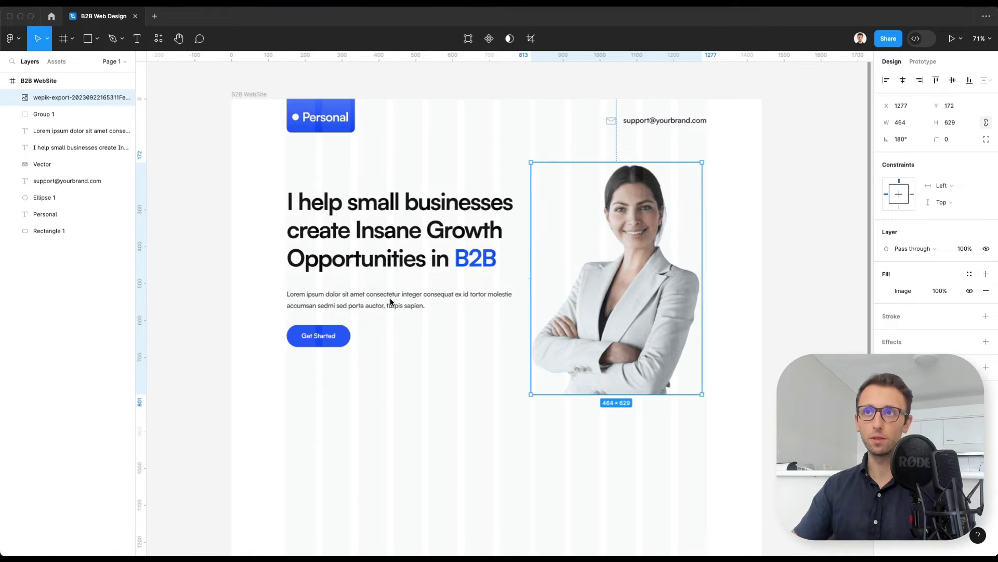
left_click(473, 359)
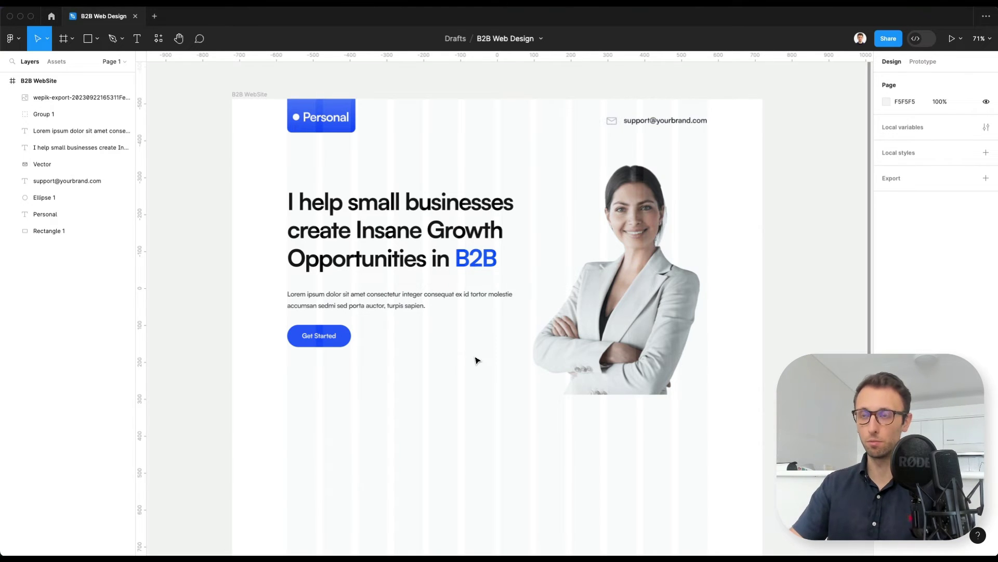
Draw a 495×578 rectangle over the portrait area and round its corners to radius 34
left_click(681, 218)
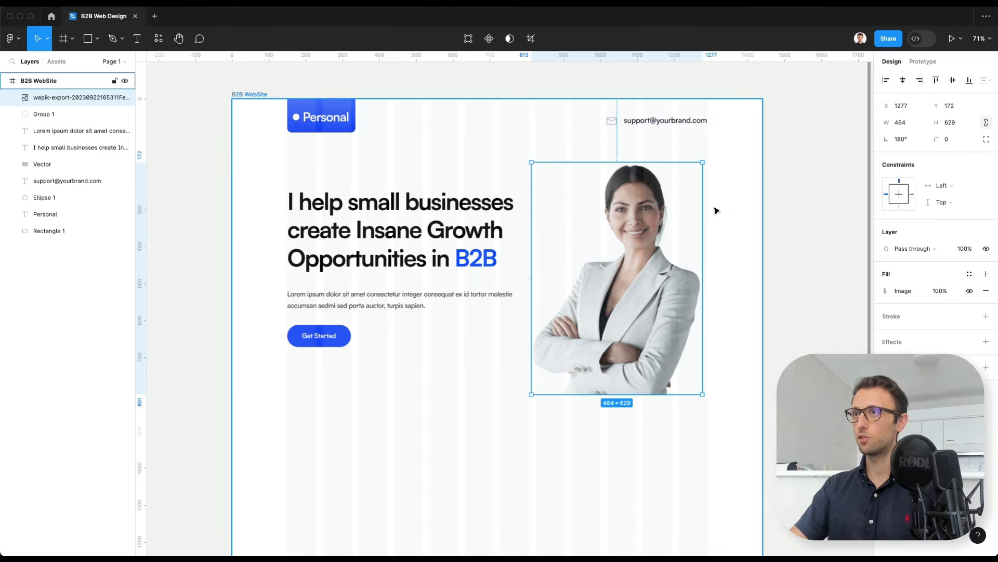
key("Escape")
key("r")
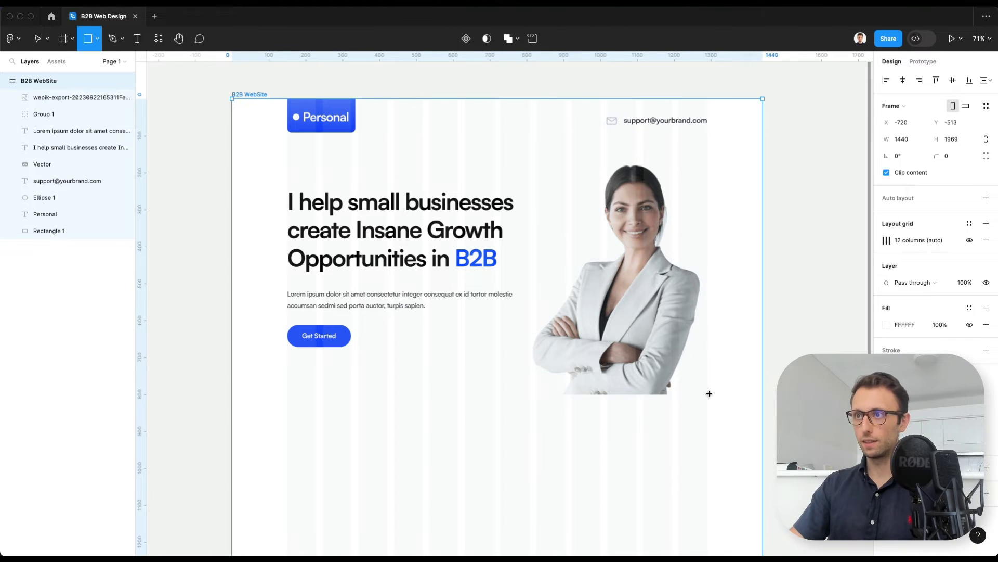
mouse_move(703, 393)
left_mouse_down()
mouse_move(646, 357)
mouse_move(541, 207)
mouse_move(531, 185)
mouse_move(541, 182)
left_mouse_up()
mouse_move(622, 241)
left_mouse_down()
mouse_move(639, 245)
mouse_move(632, 240)
left_mouse_up()
left_click_drag(551, 253, 525, 254)
left_click_drag(936, 140, 293, 141)
Fill it with the badge blue, send it behind the portrait, and fade it as a linear gradient to transparent
key("i")
left_click(323, 121)
key("super+bracketleft")
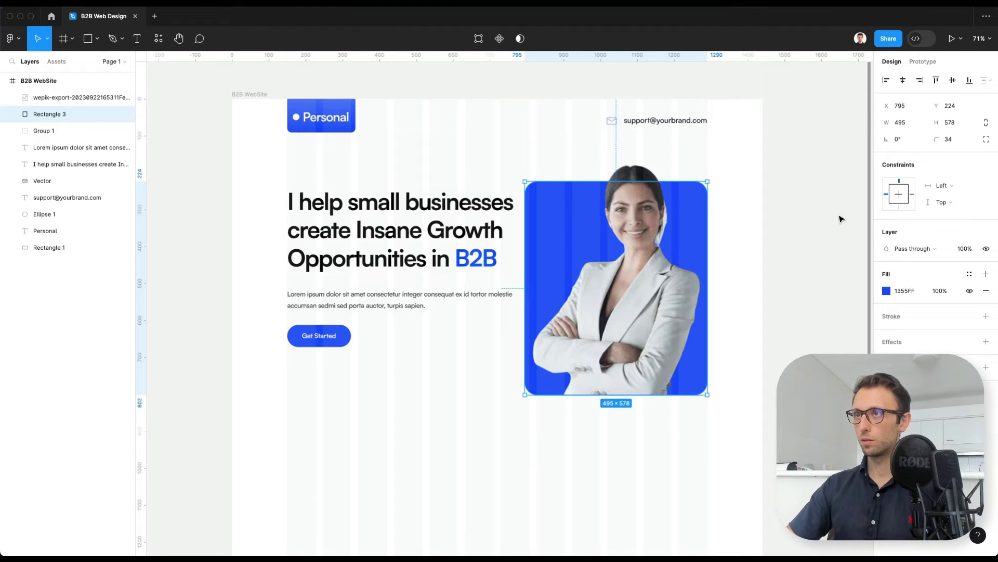
left_click(887, 291)
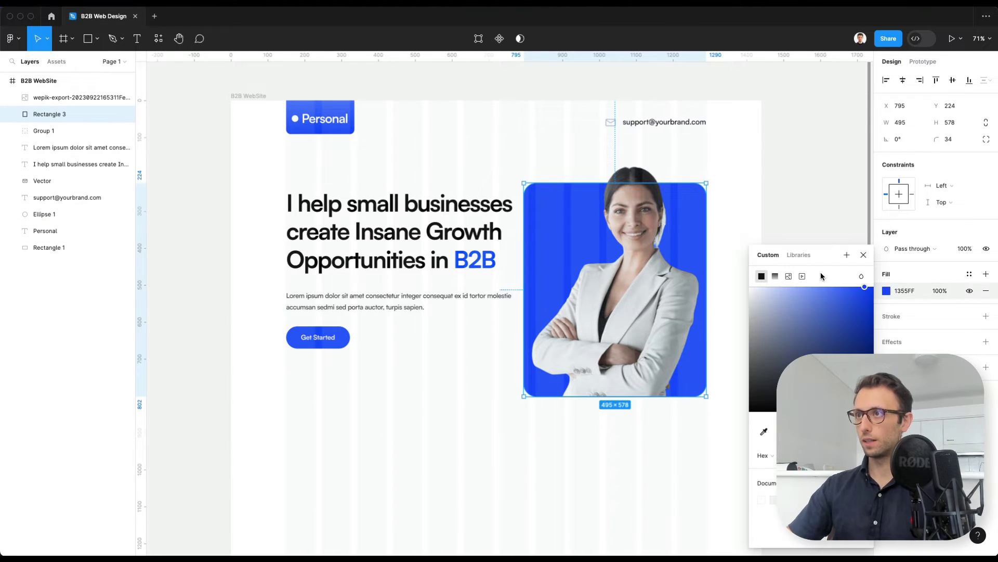
left_click(775, 276)
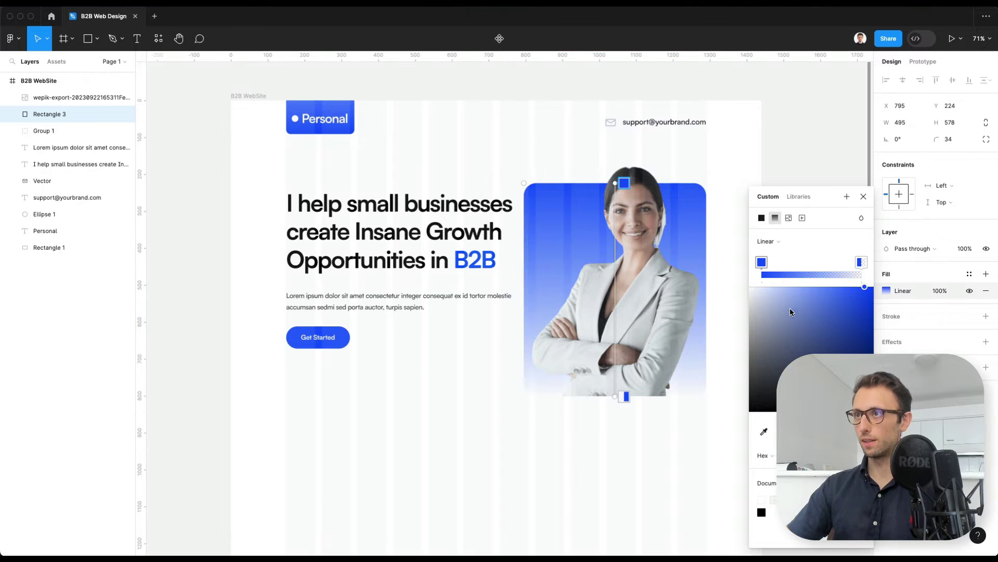
key("0")
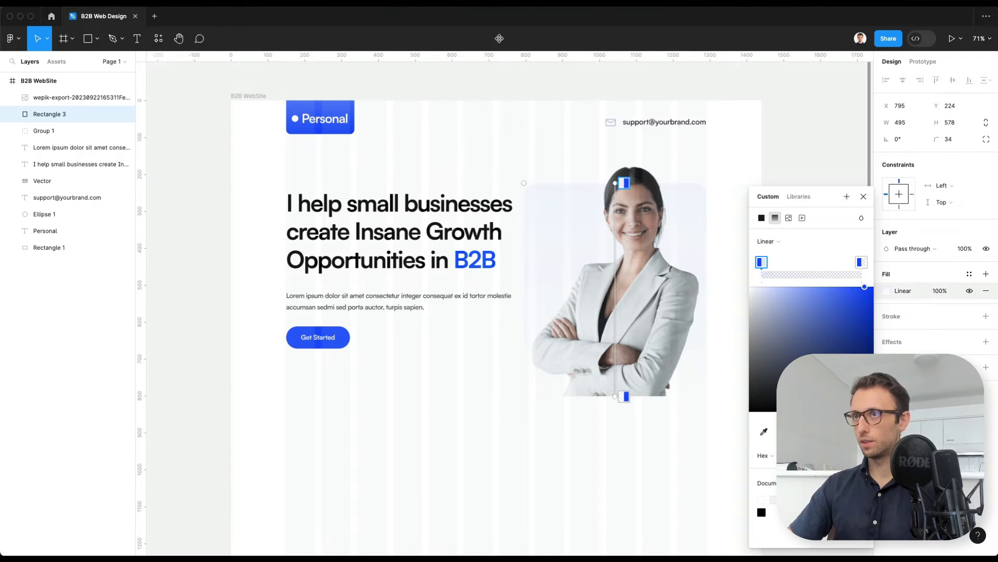
left_click(684, 216)
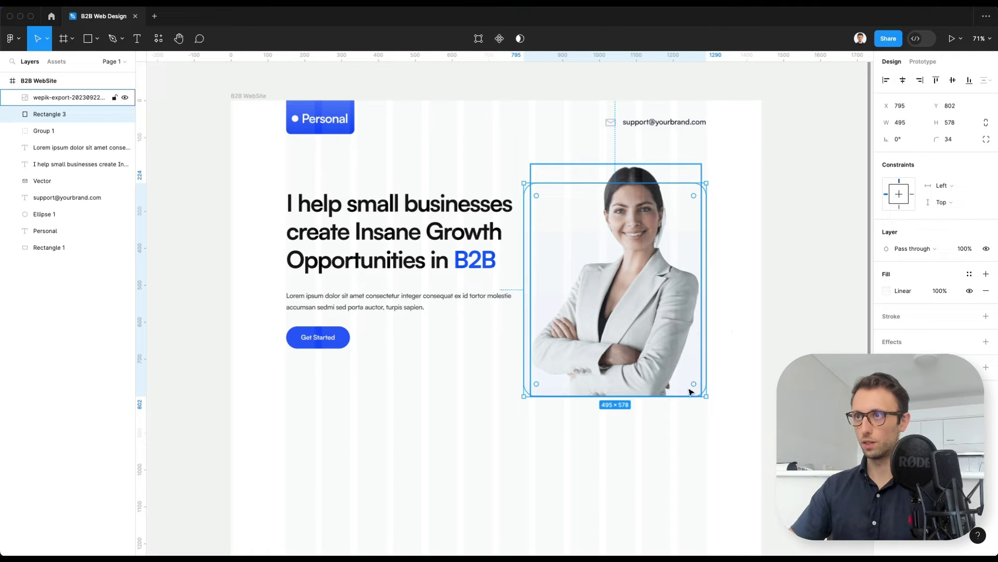
key("Escape")
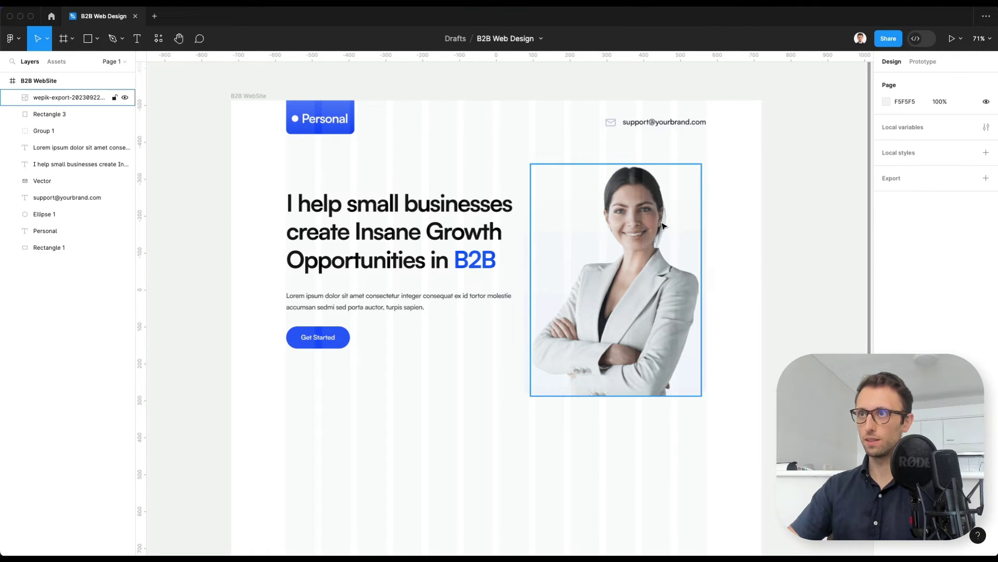
scroll(670, 232, "up", 5)
scroll(669, 233, "down", 5)
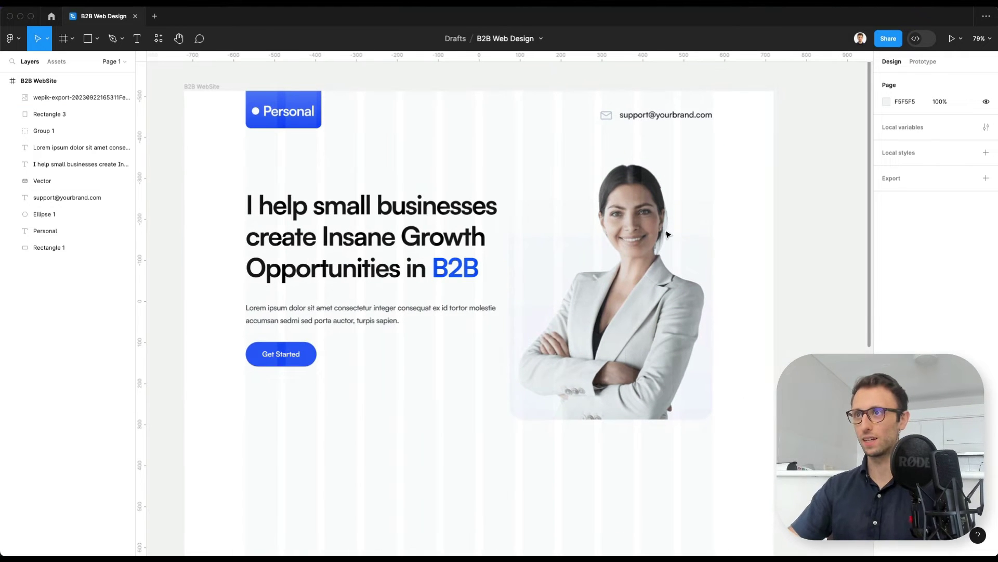
scroll(668, 234, "down", 2)
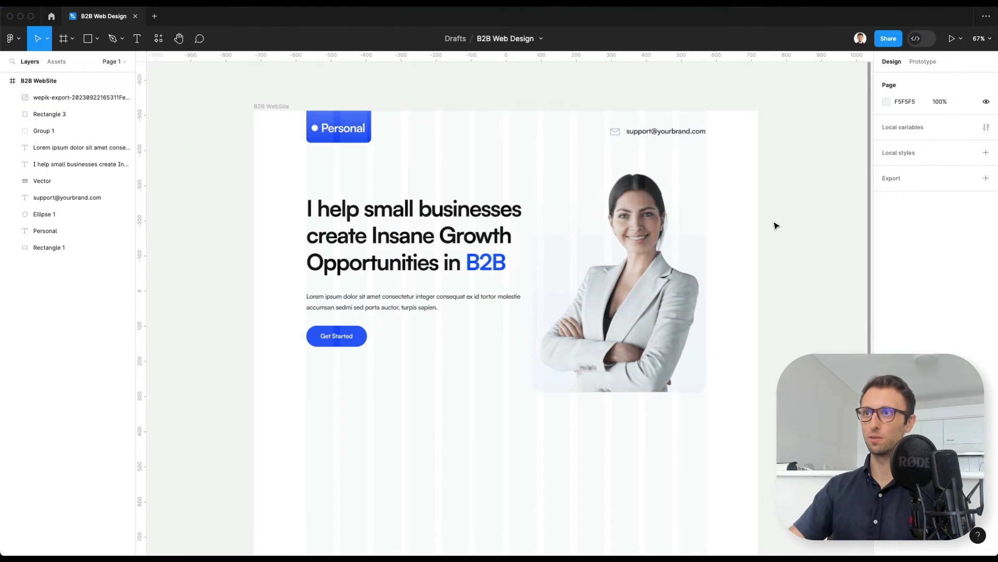
scroll(661, 226, "up", 1)
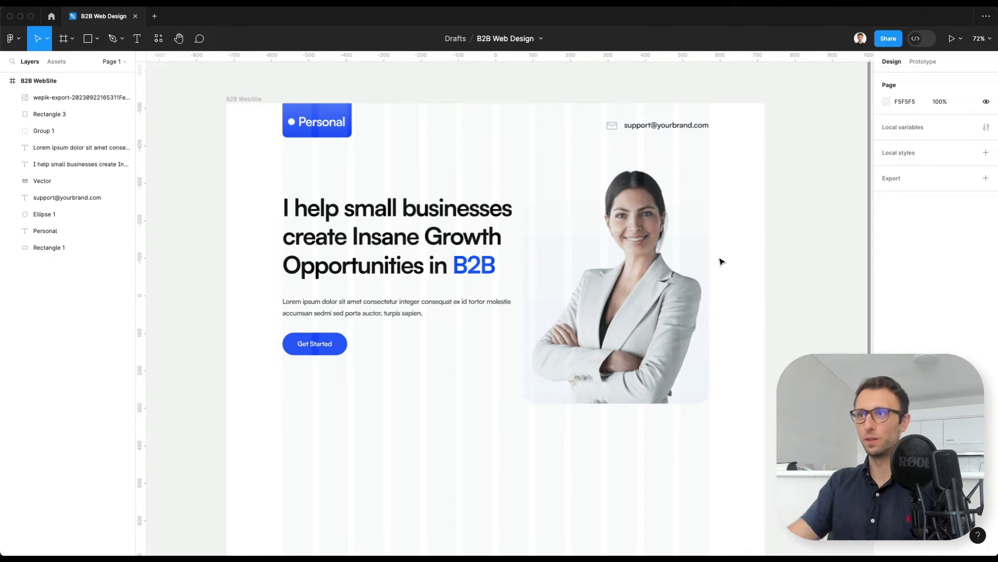
scroll(718, 260, "up", 3)
scroll(759, 257, "down", 3)
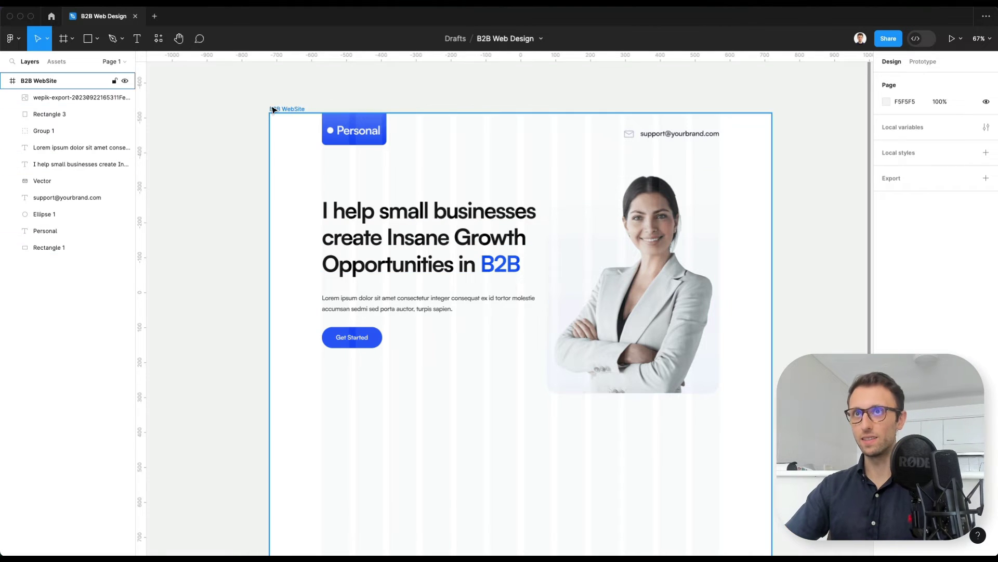
Paste the curved line vector and shift it slightly left
key("ctrl+v")
left_click(711, 164)
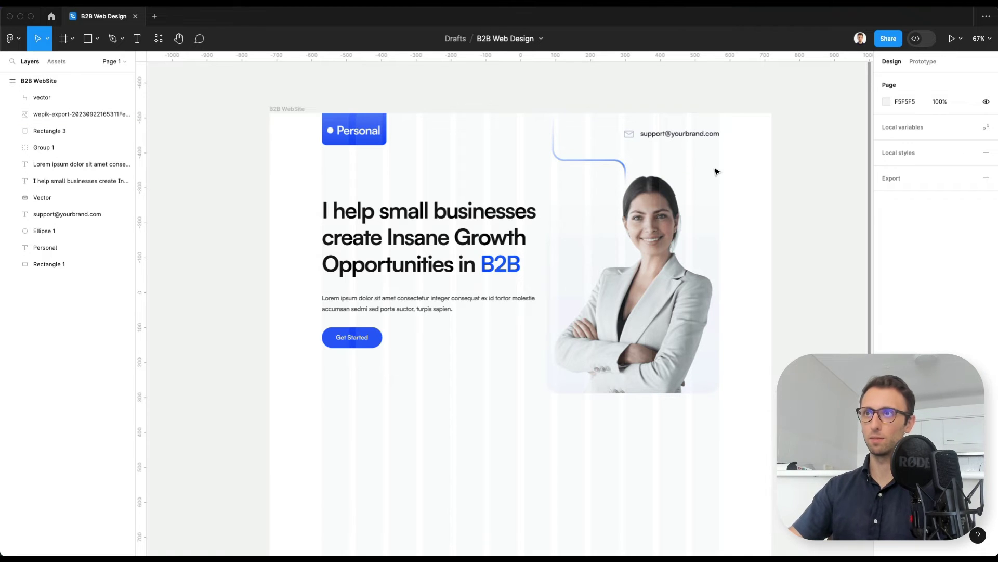
scroll(676, 166, "up", 3)
scroll(601, 163, "up", 5)
left_click(605, 165)
scroll(604, 167, "up", 3)
scroll(556, 222, "down", 2)
left_click_drag(557, 259, 508, 266)
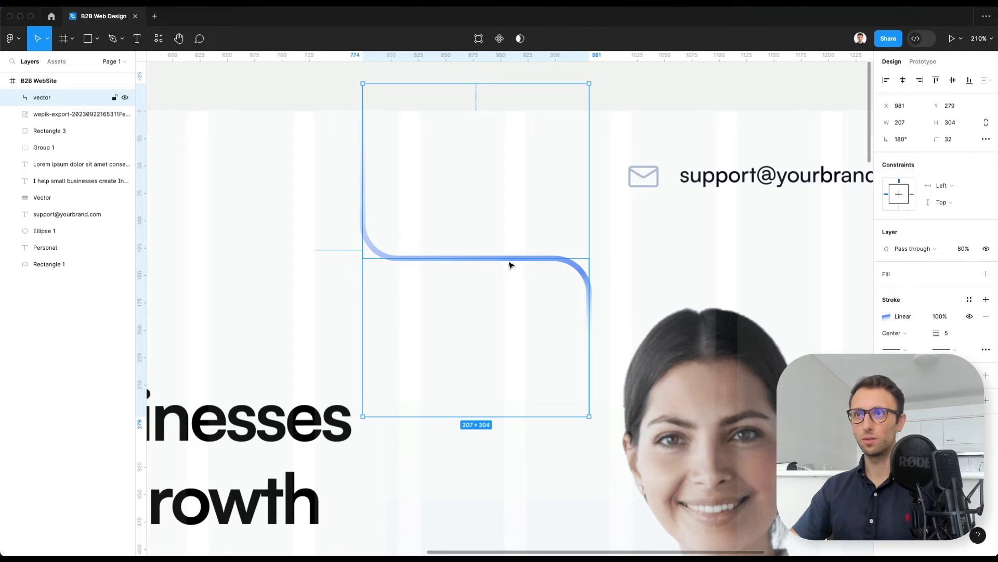
left_click(654, 248)
left_click(479, 267)
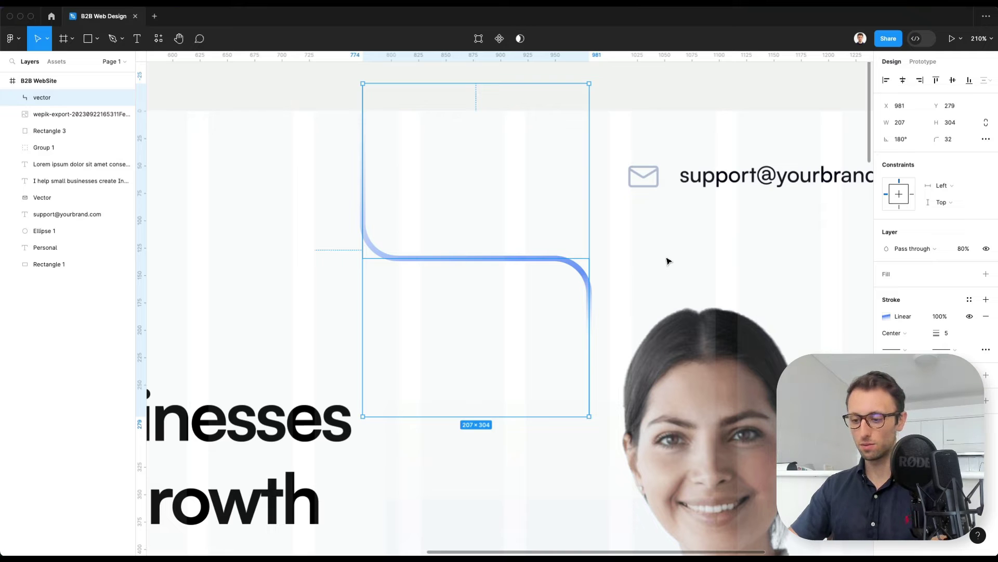
Draw a step-shaped path with the Pen tool and round its corners to 15
key("p")
left_click_drag(236, 161, 244, 196)
left_click(236, 254)
left_click(321, 253)
left_click(321, 342)
key("Return")
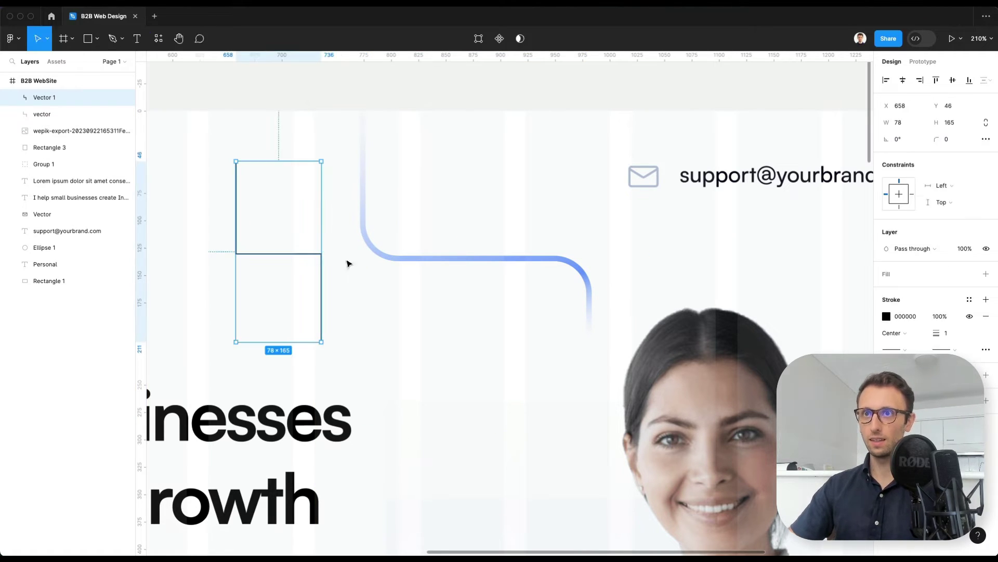
left_click_drag(937, 139, 94, 148)
Check the blue curve's gradient stroke, then give the new path a stroke weight of 4
left_click(479, 258)
left_click(887, 316)
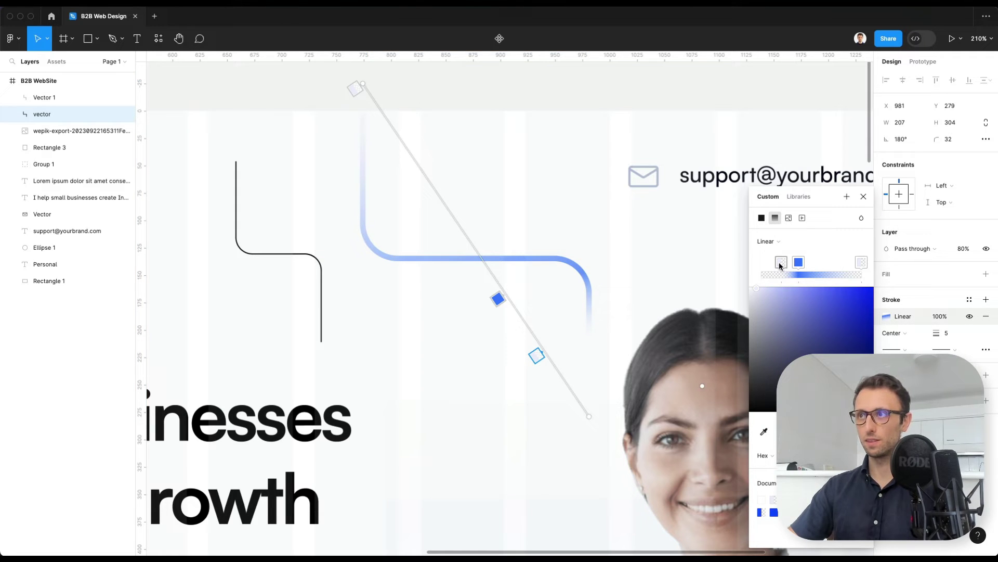
left_click(286, 255)
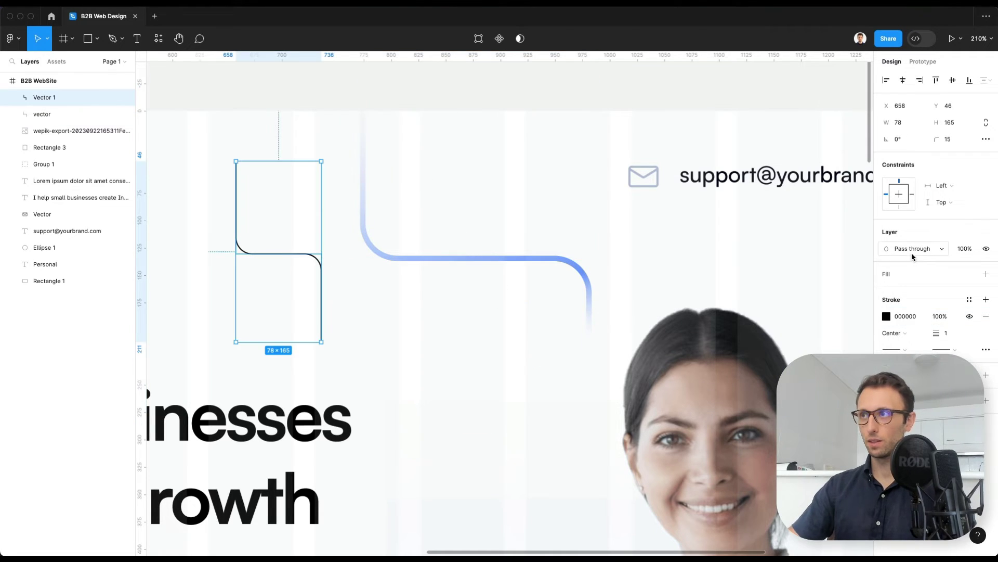
left_click(947, 332)
type("4")
key("Return")
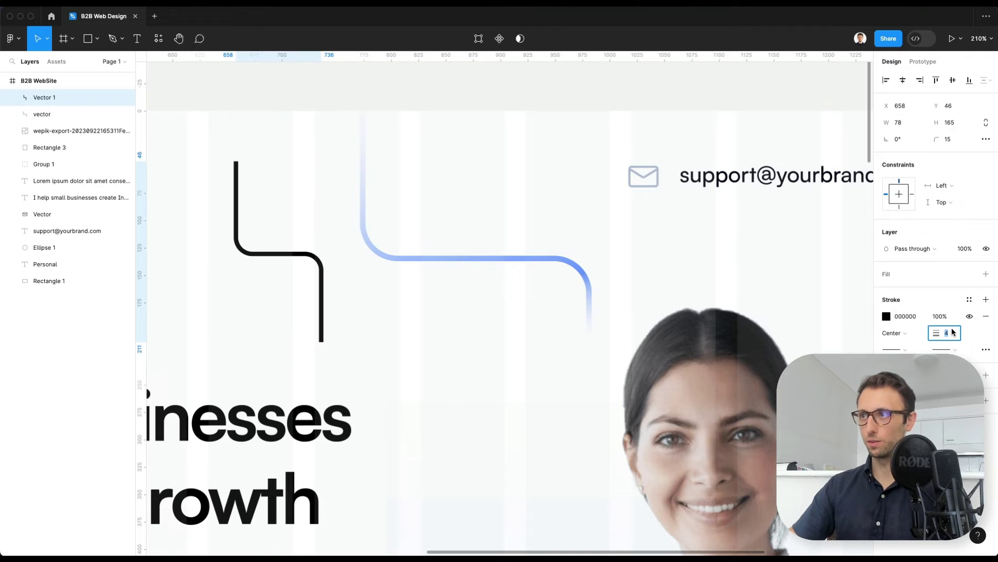
Make the new path's stroke a linear gradient with white ends and the curve's blue in the middle
left_click(886, 317)
left_click(774, 275)
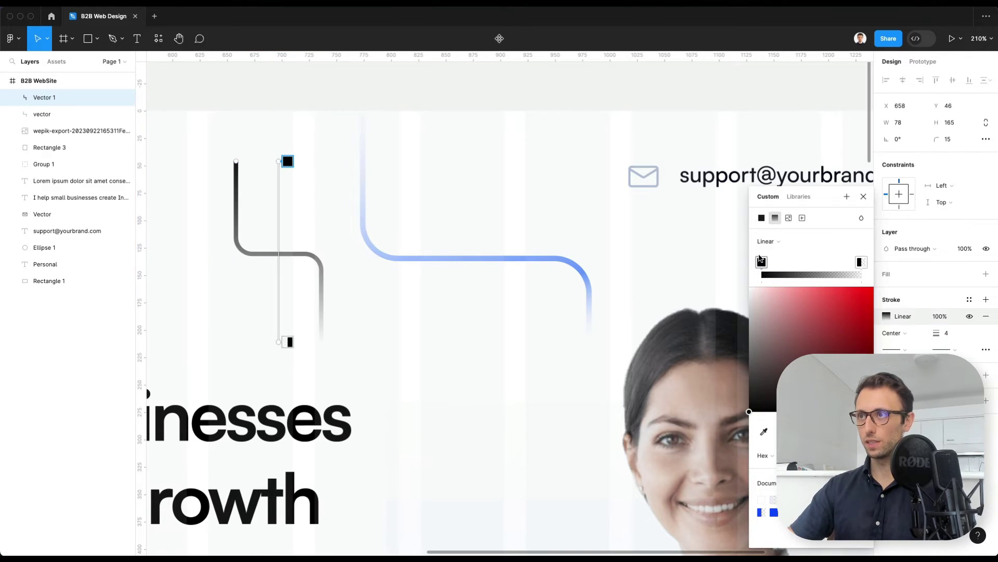
mouse_move(761, 262)
left_mouse_down()
mouse_move(818, 262)
mouse_move(765, 264)
left_mouse_up()
left_click(810, 274)
left_click(287, 162)
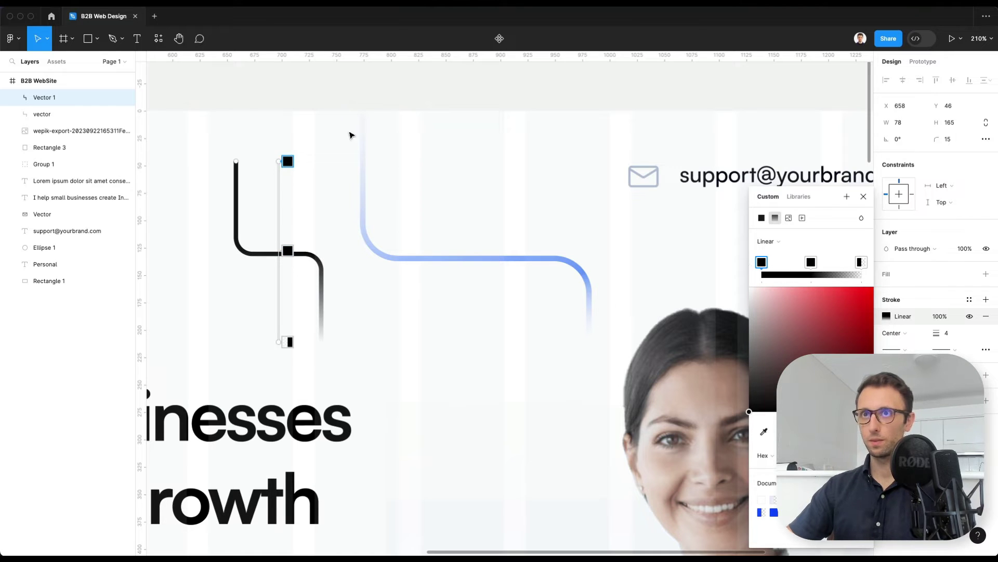
key("i")
left_click(310, 128)
left_click(860, 263)
key("i")
left_click(622, 272)
left_click(810, 262)
key("i")
left_click(520, 257)
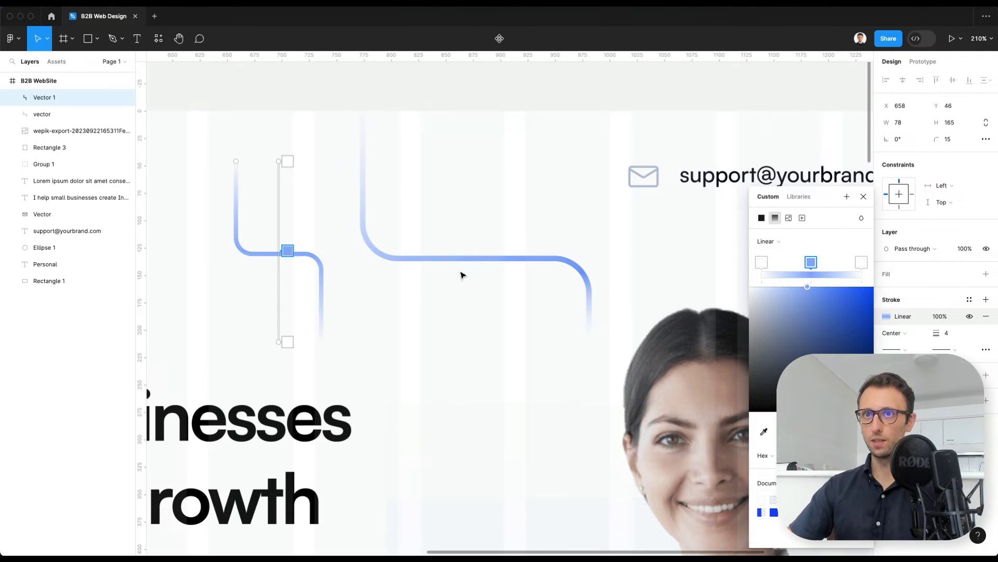
key("Escape")
Delete the small step-shaped line
scroll(374, 294, "down", 3)
scroll(354, 271, "left", 2)
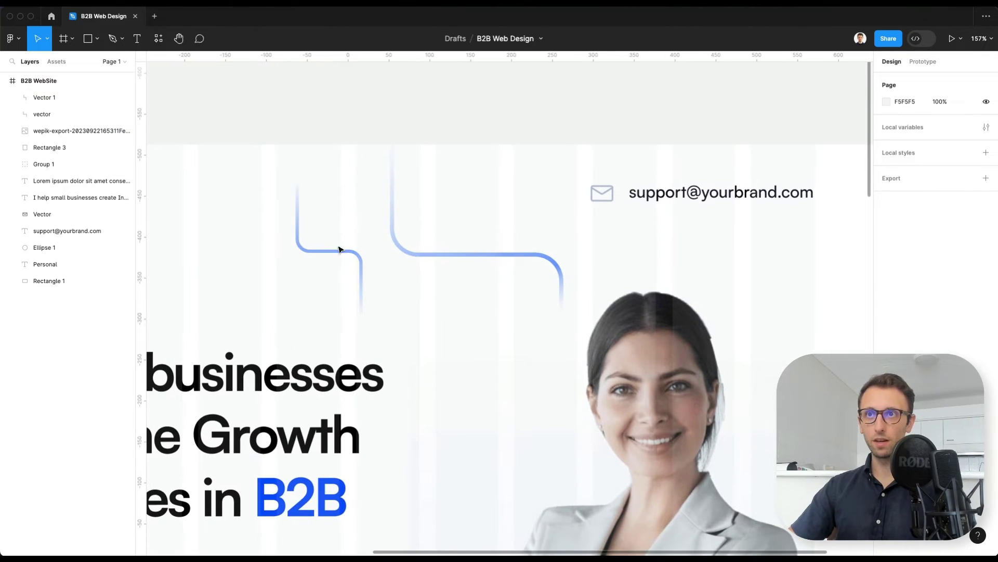
left_click(341, 251)
key("Delete")
scroll(342, 254, "down", 5)
scroll(481, 229, "down", 3)
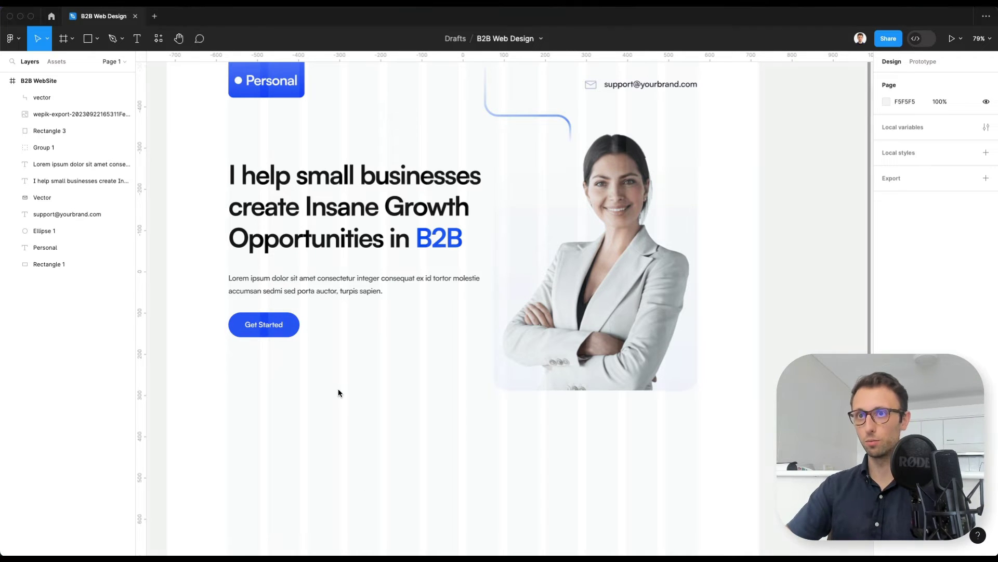
scroll(338, 389, "left", 3)
Paste two blue curves and position them below the Get Started button and beside the portrait
key("ctrl+v")
left_click_drag(343, 332, 426, 456)
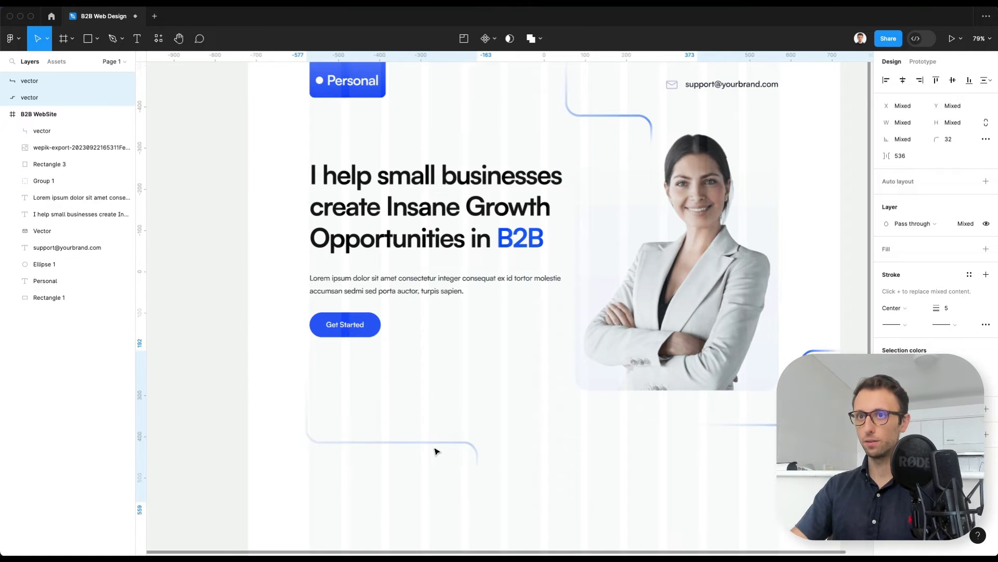
key("Right")
key("Up")
left_click(731, 464)
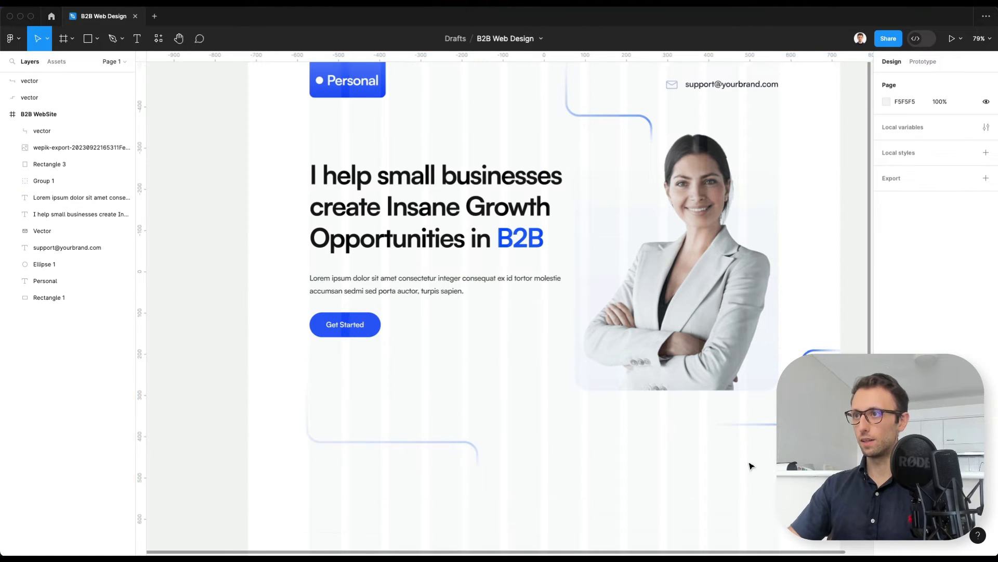
scroll(731, 463, "down", 2)
left_click(62, 97)
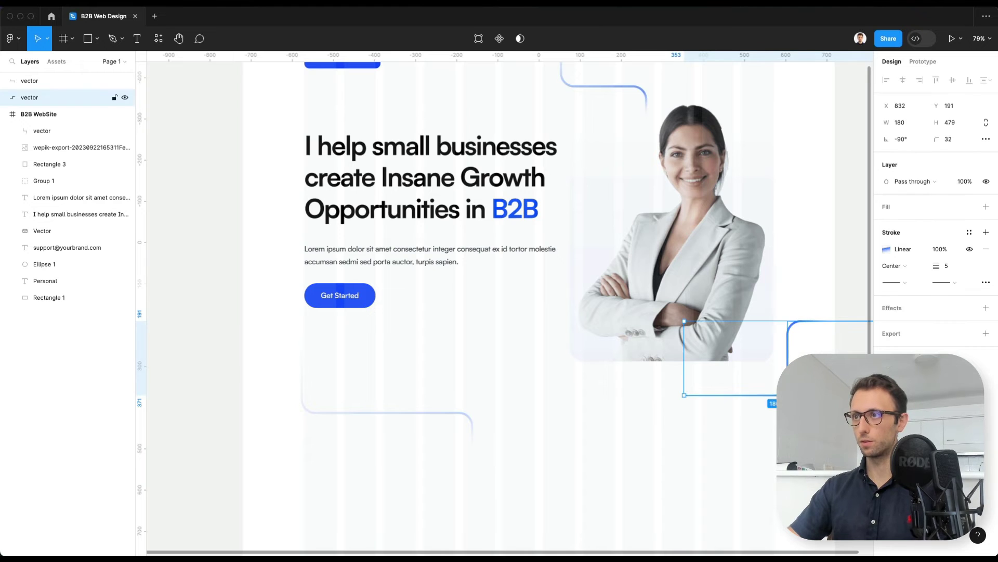
scroll(757, 415, "down", 3)
key("shift+Right")
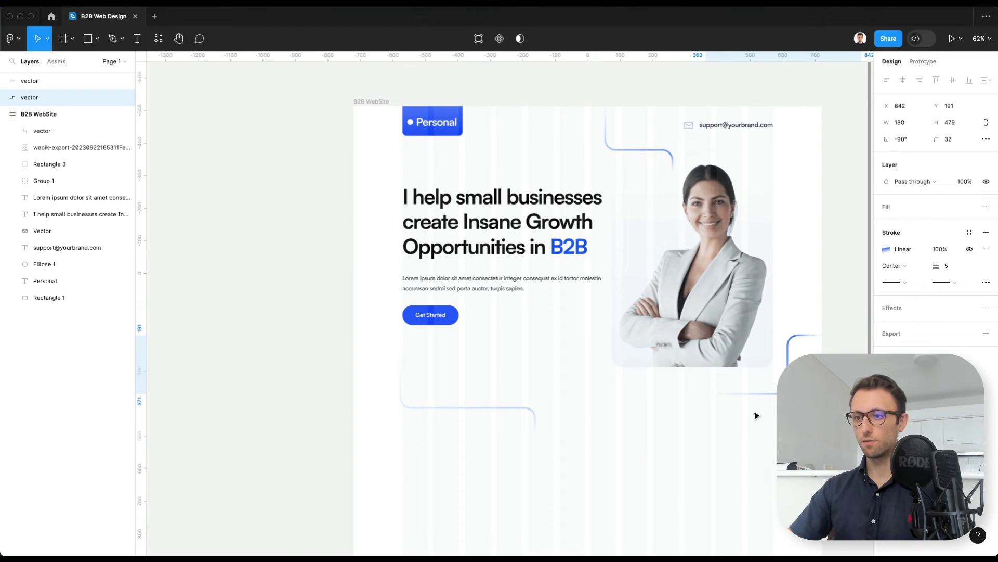
left_click(590, 412)
scroll(589, 413, "right", 3)
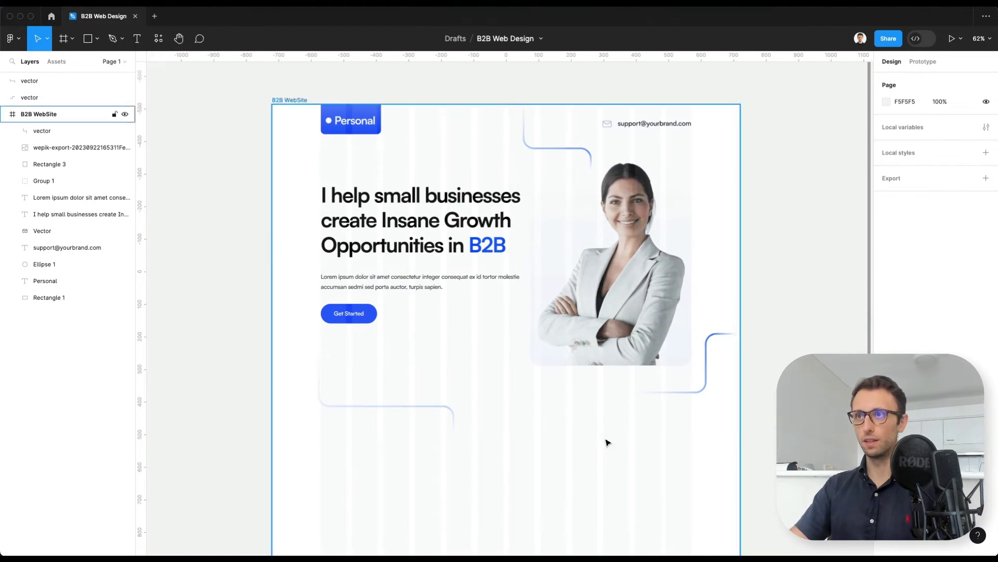
scroll(608, 442, "down", 2)
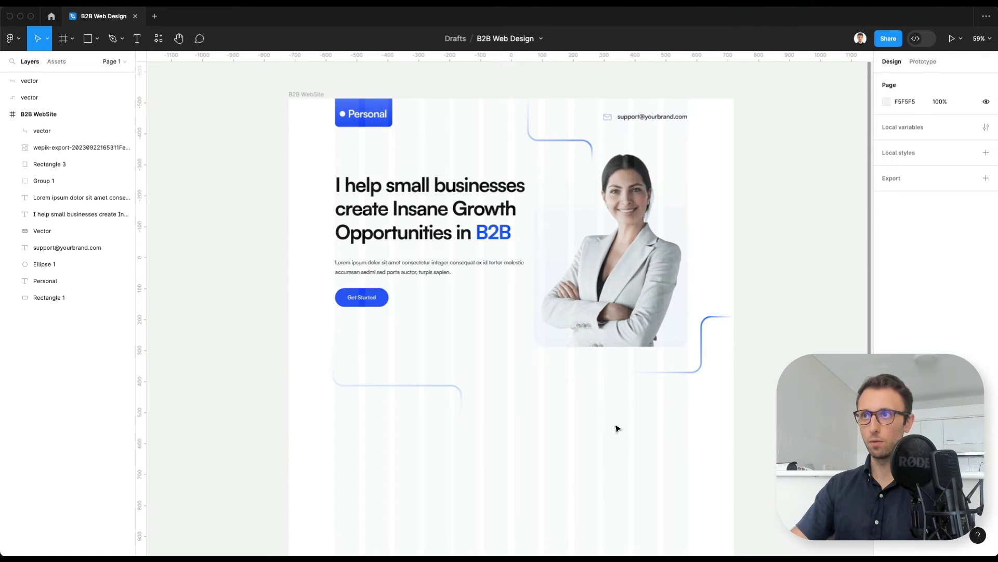
left_click(623, 237)
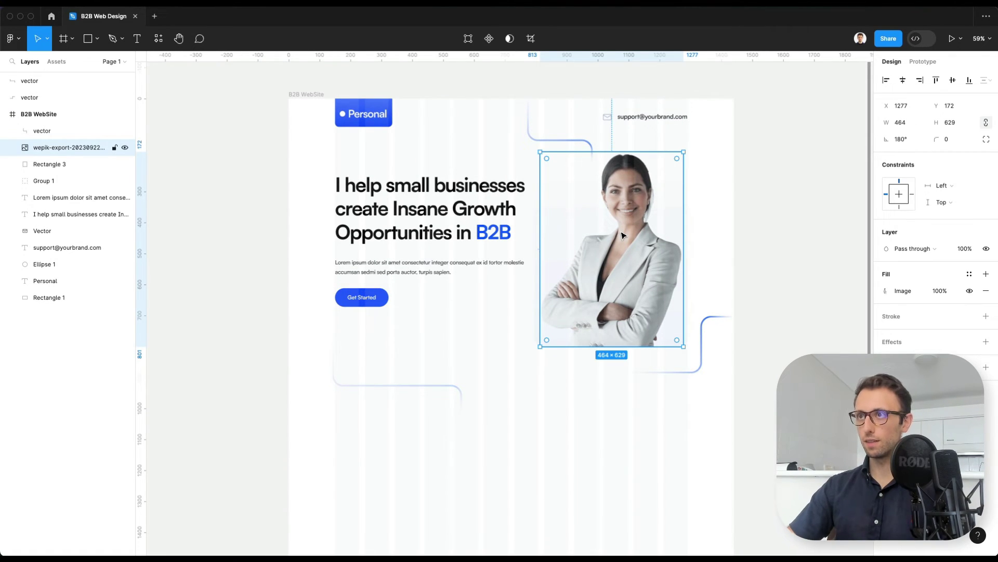
scroll(650, 232, "down", 1)
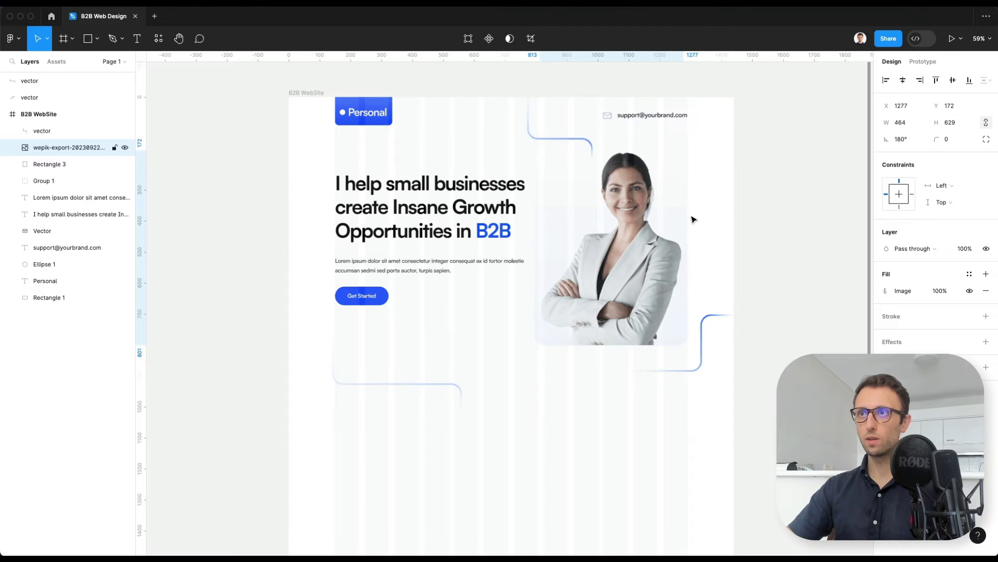
left_click(719, 212)
left_click(477, 113)
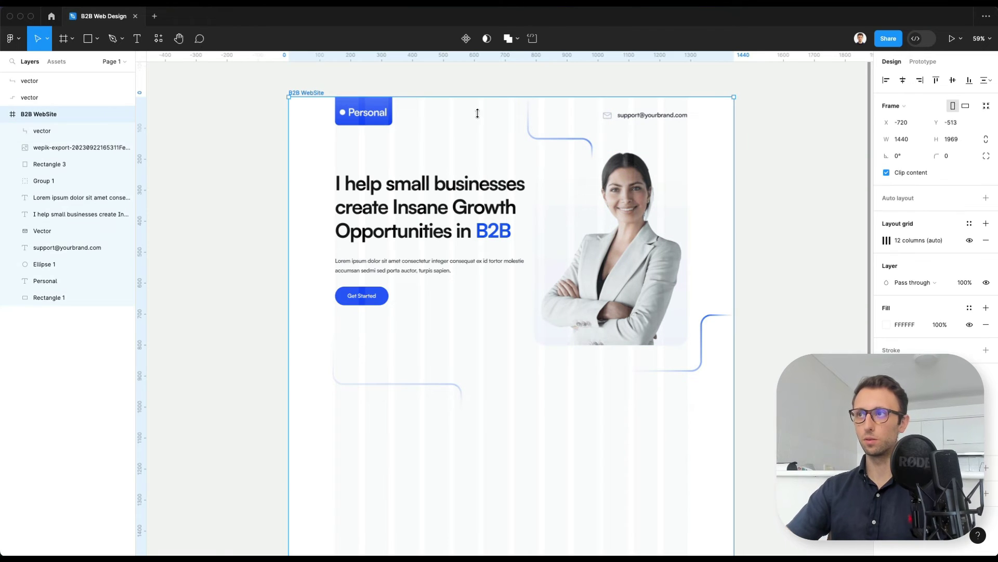
left_click(968, 242)
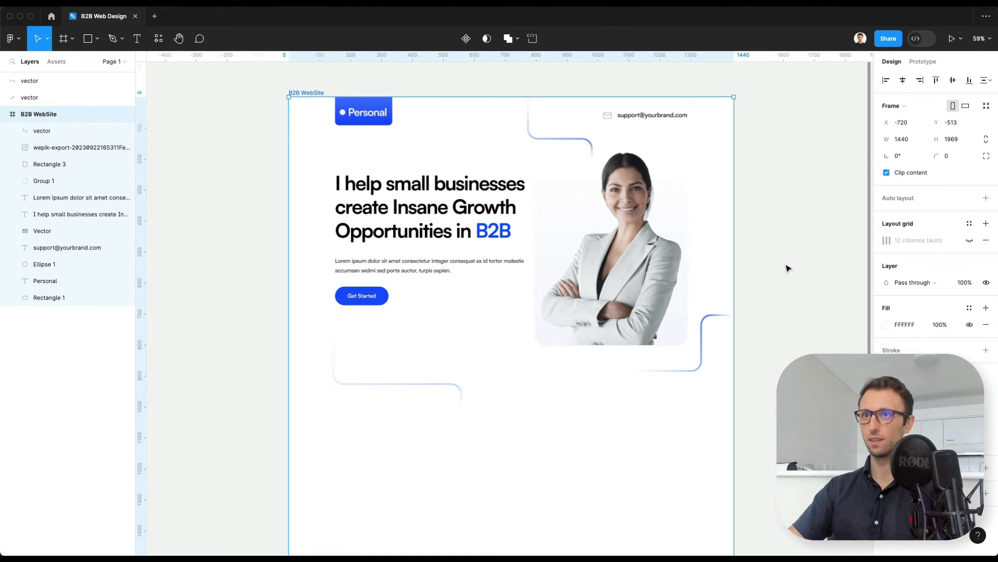
left_click(969, 240)
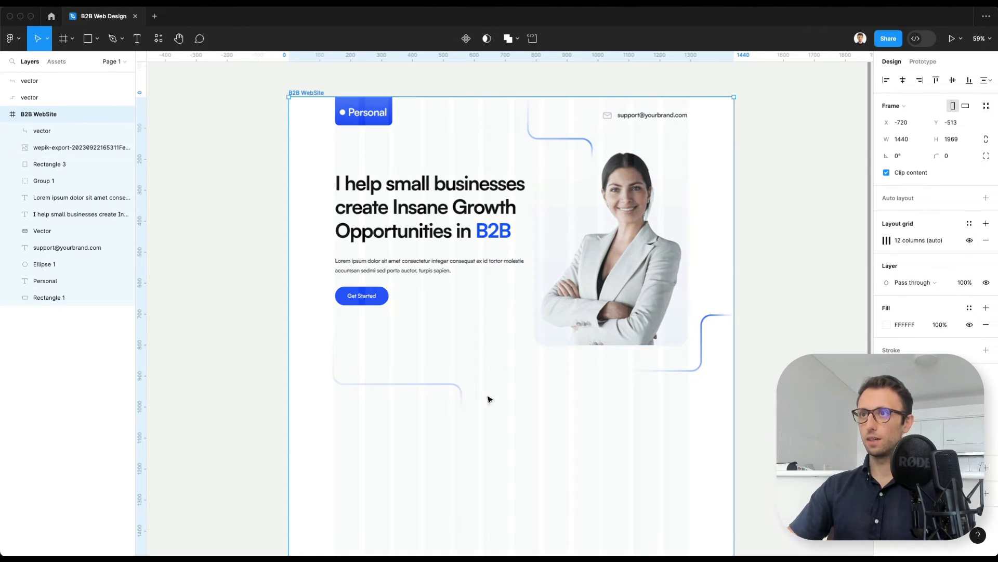
scroll(485, 425, "down", 1)
scroll(481, 426, "down", 2)
scroll(428, 341, "up", 2)
Move both curve vectors into the B2B WebSite frame
scroll(447, 372, "down", 2)
left_click(432, 352)
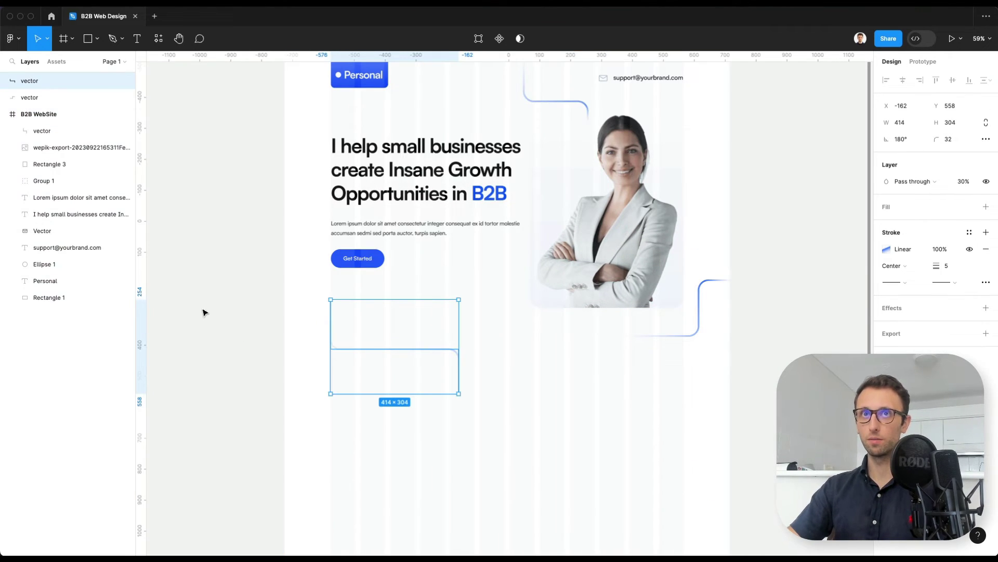
left_click(44, 96)
left_click(36, 84, "shift")
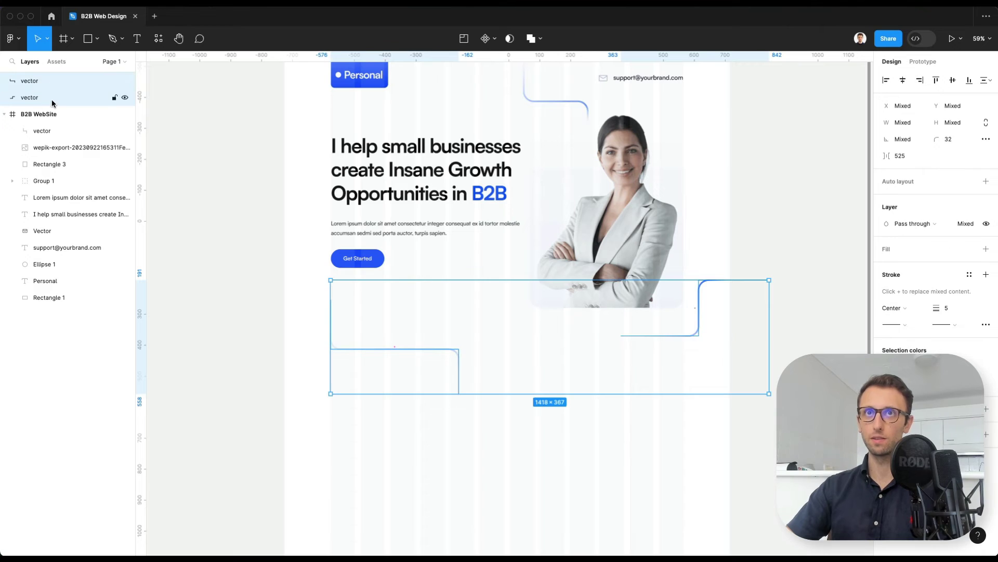
left_click_drag(52, 120, 52, 121)
left_click(218, 320)
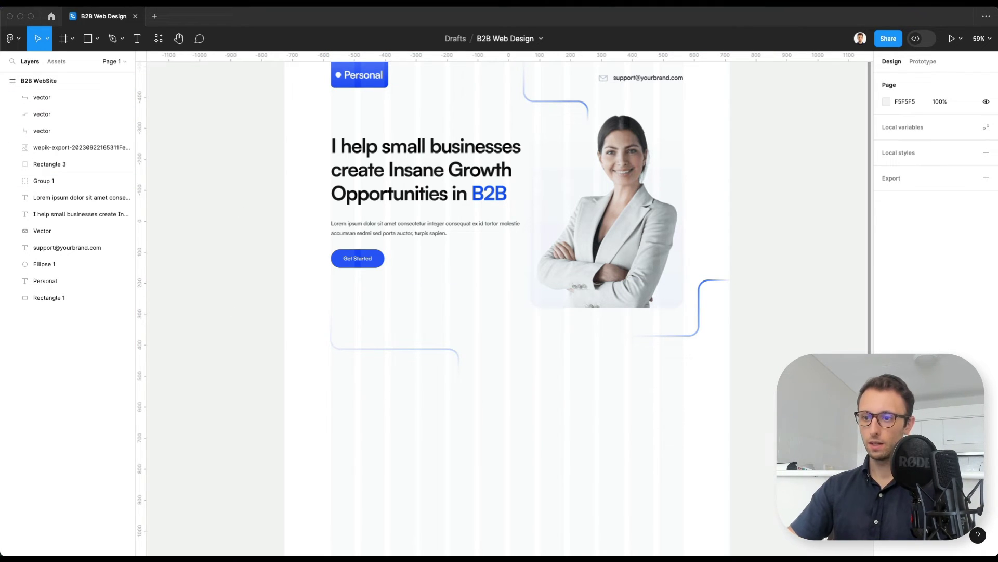
Paste the 1200×64 partner-logo strip into the frame below the hero
scroll(474, 341, "up", 3)
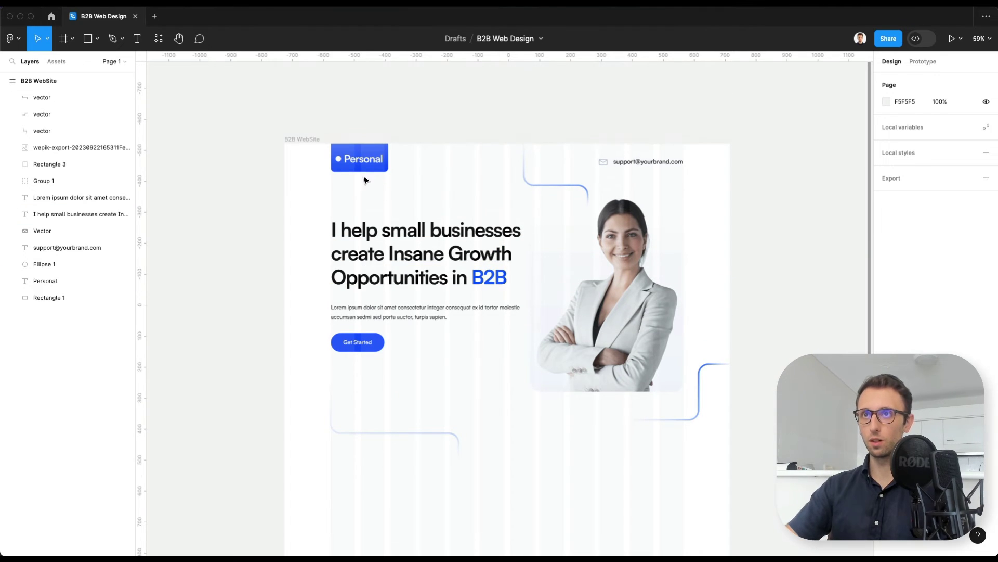
left_click(295, 139)
key("ctrl+v")
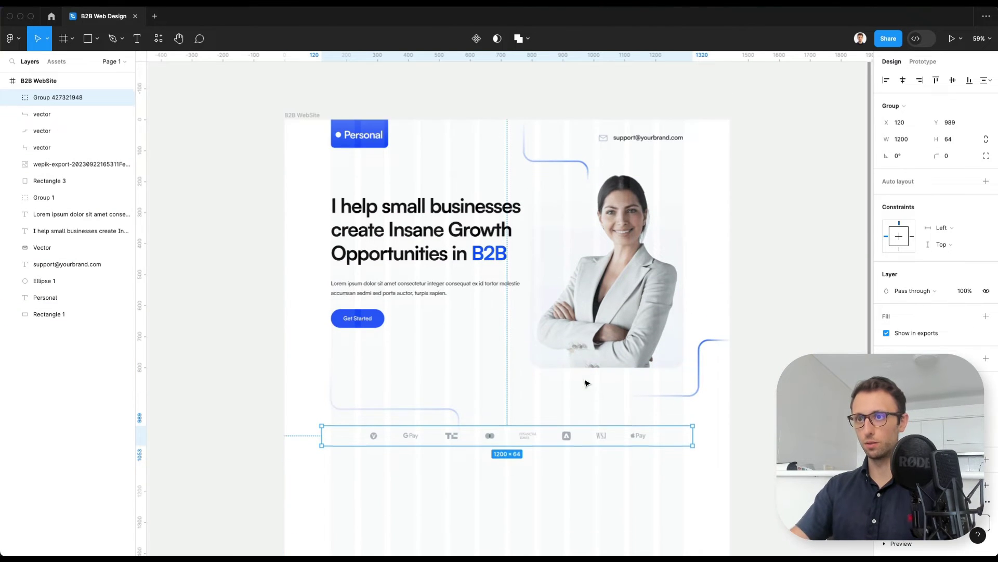
scroll(586, 383, "down", 3)
left_click(585, 436)
Nudge the lower-left curve up slightly
scroll(568, 385, "up", 3)
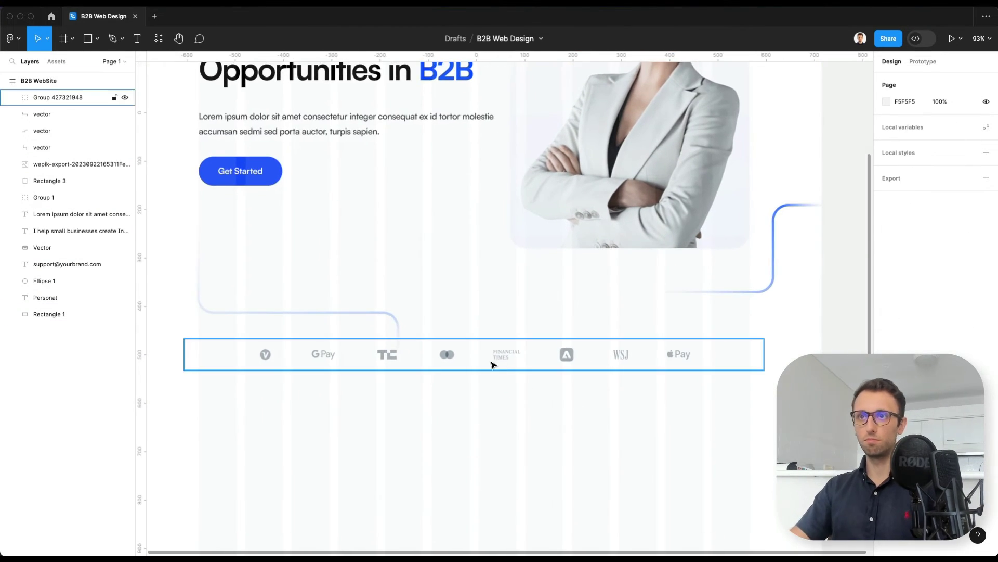
left_click(378, 312)
key("shift+Up")
key("shift+Up")
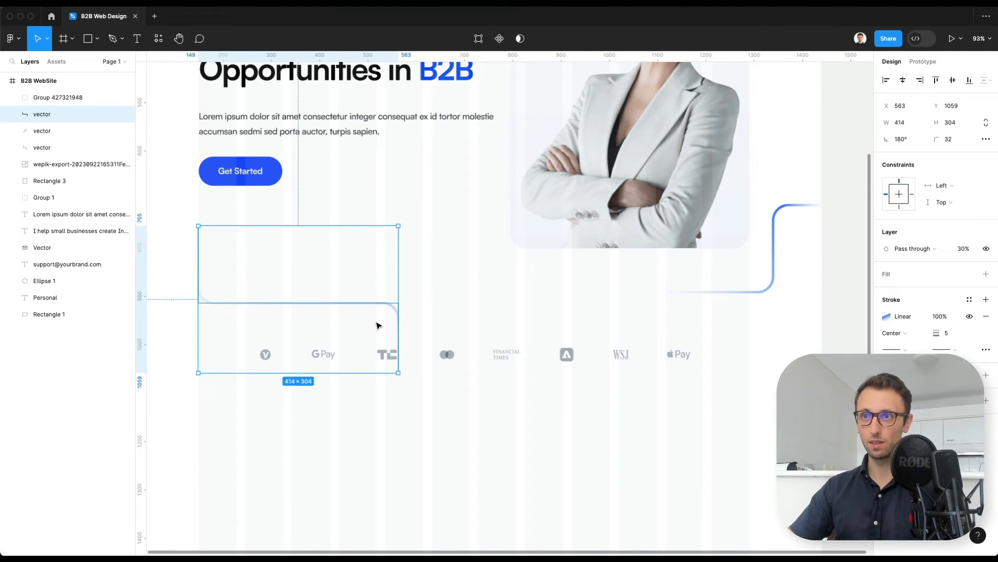
left_click(453, 314)
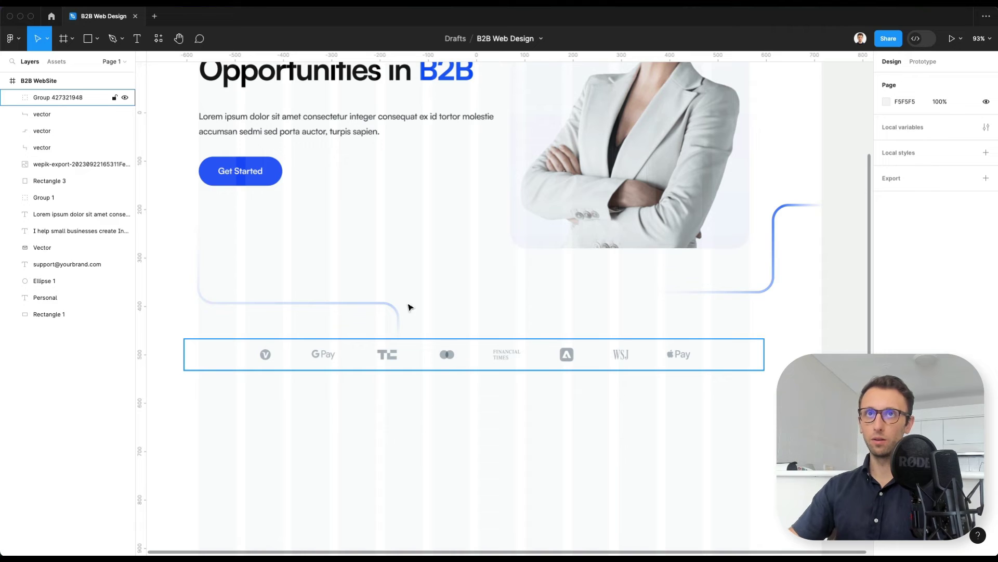
left_click(15, 40)
Find the Vector Logos plugin with a 'logo' search and run it
mouse_move(61, 187)
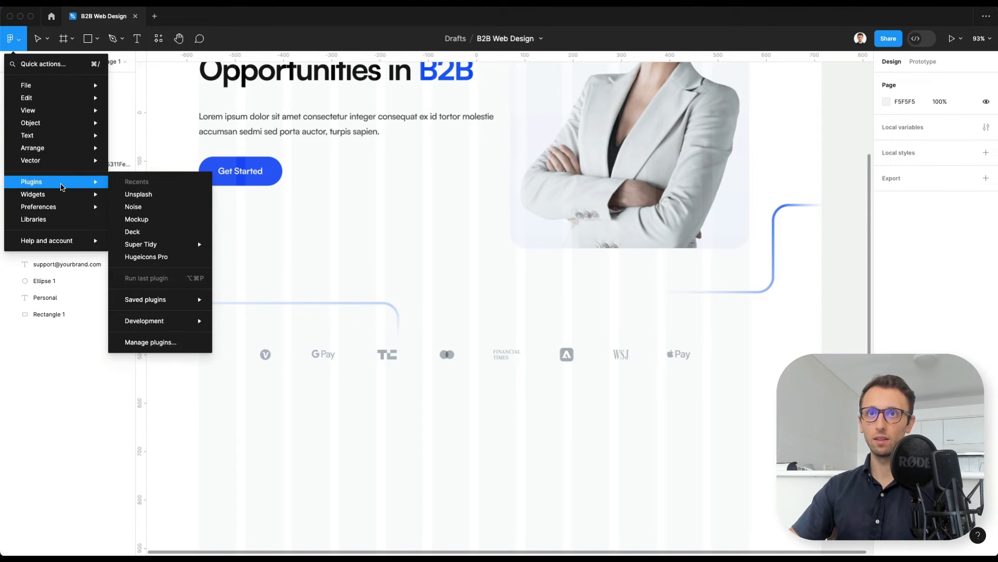
left_click(149, 342)
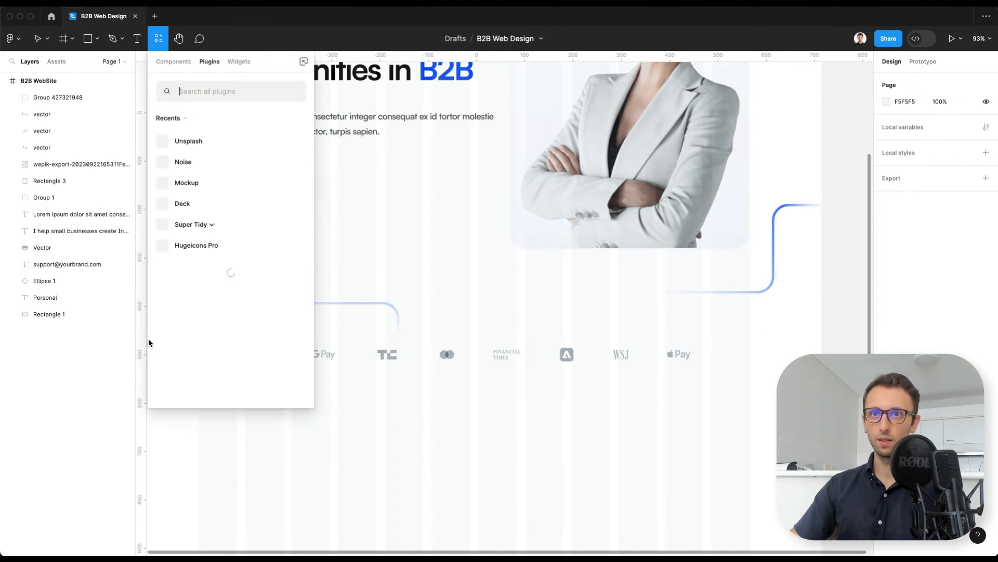
type("logos")
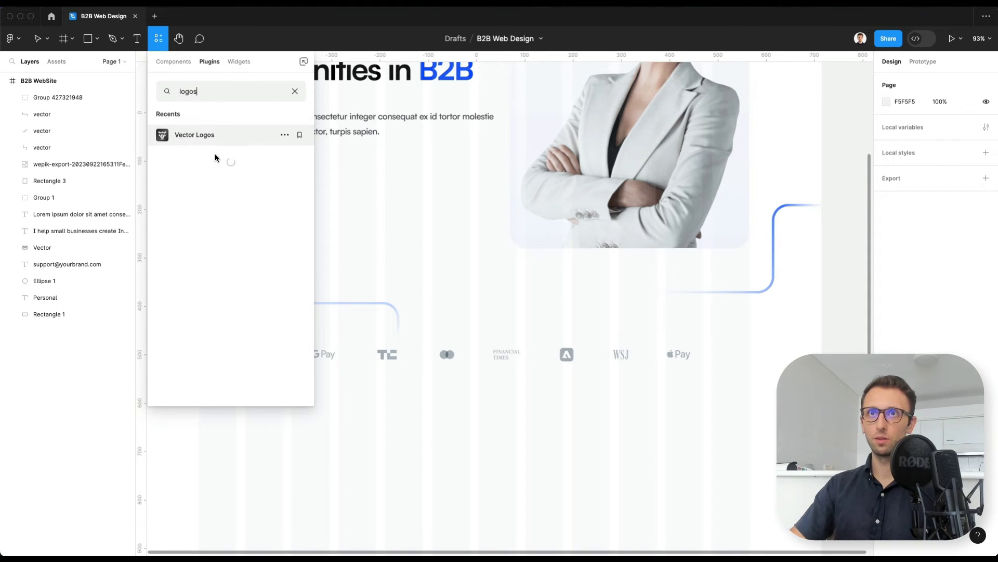
left_click(215, 136)
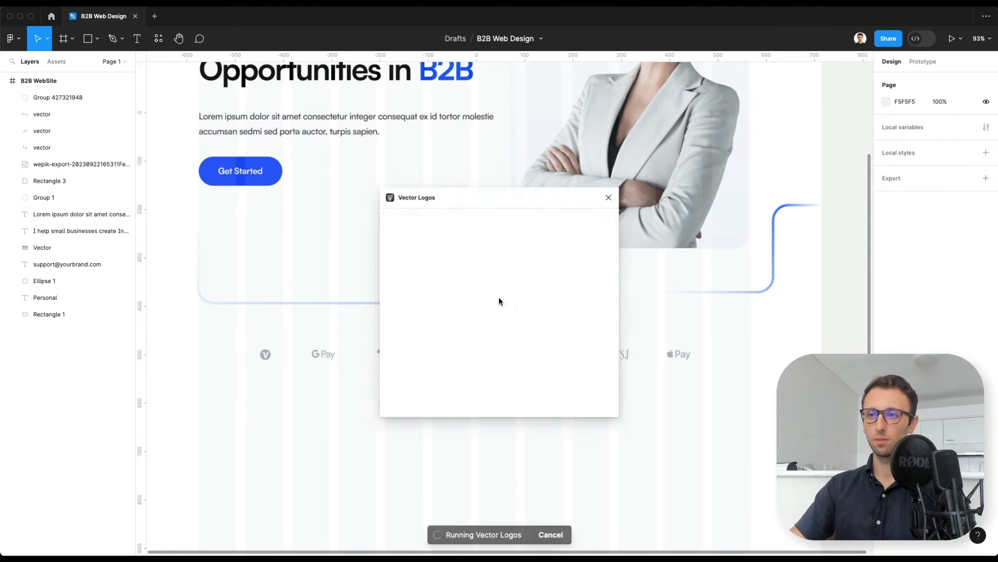
Search Vector Logos for 'meta' and insert the blue Meta infinity logo onto the canvas
left_click(469, 233)
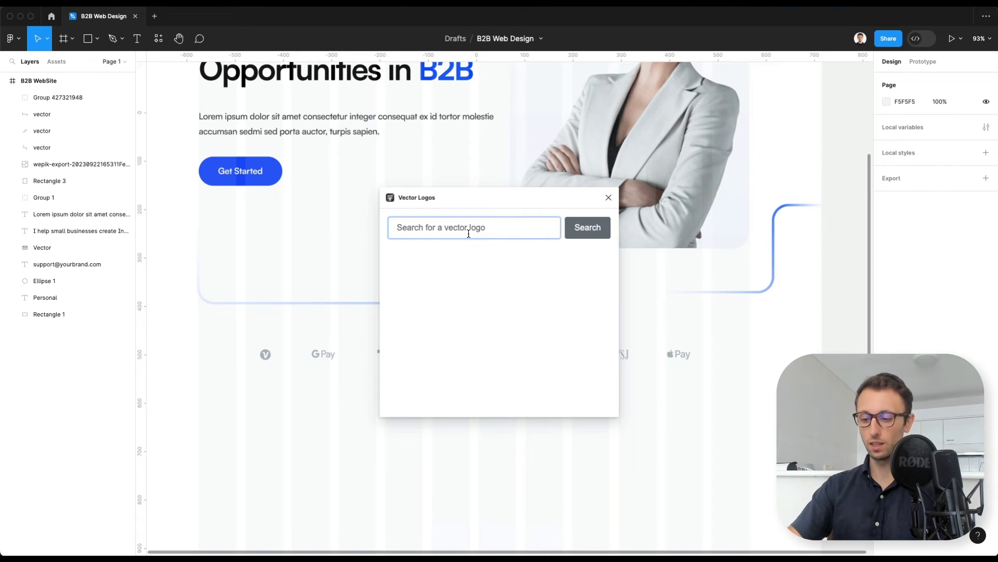
type("meta")
key("Return")
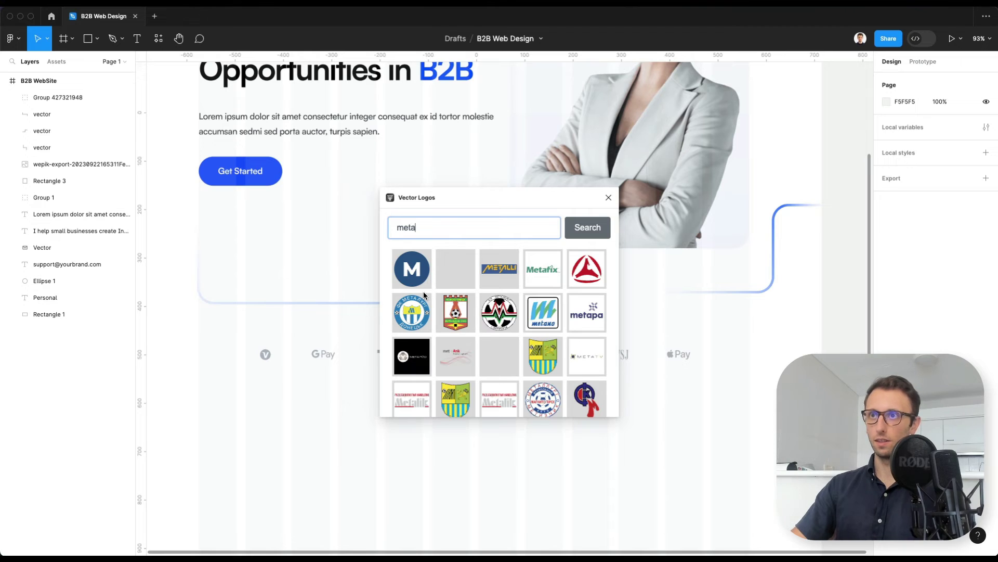
scroll(432, 292, "down", 5)
scroll(432, 295, "down", 5)
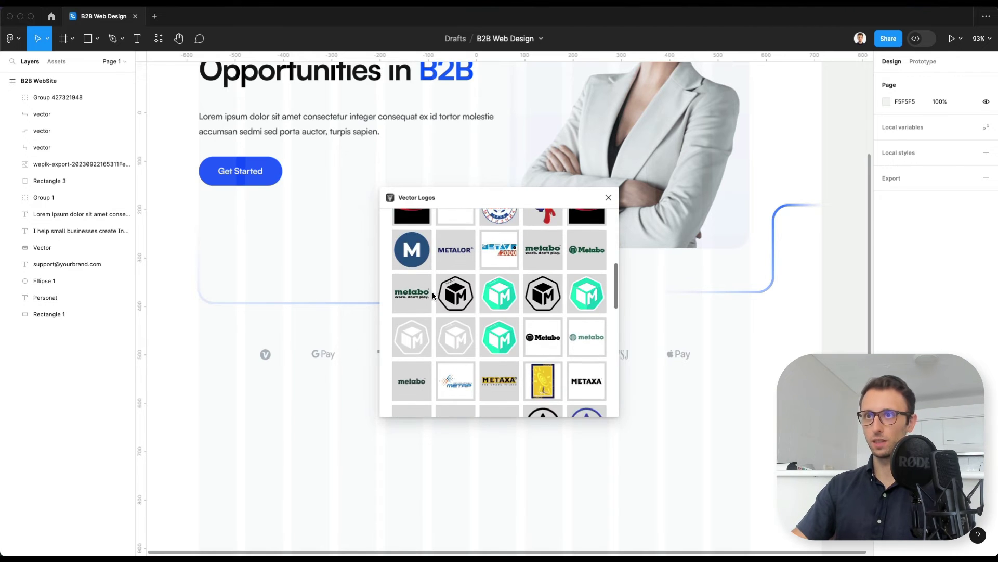
scroll(436, 277, "down", 3)
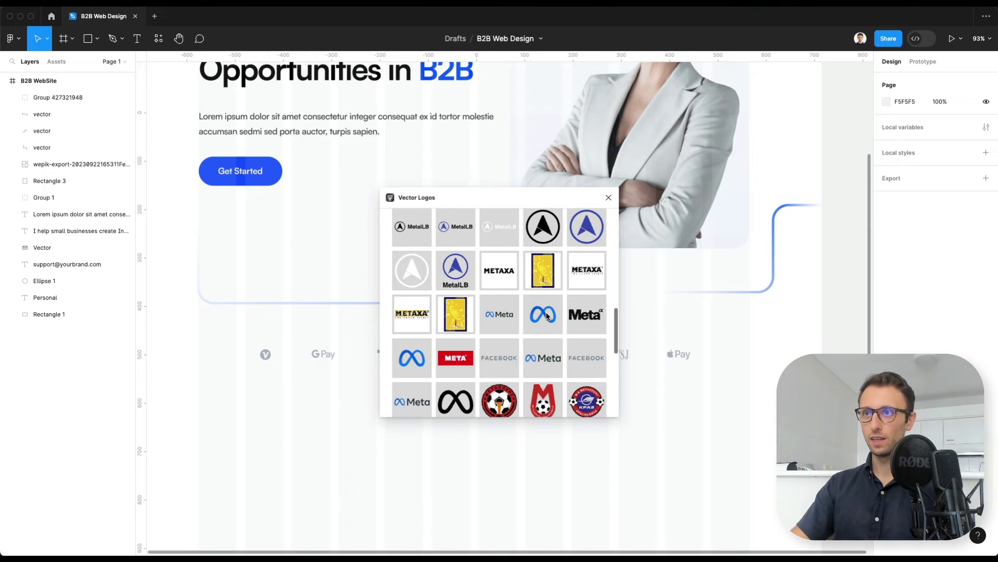
left_click(546, 313)
scroll(541, 326, "down", 5)
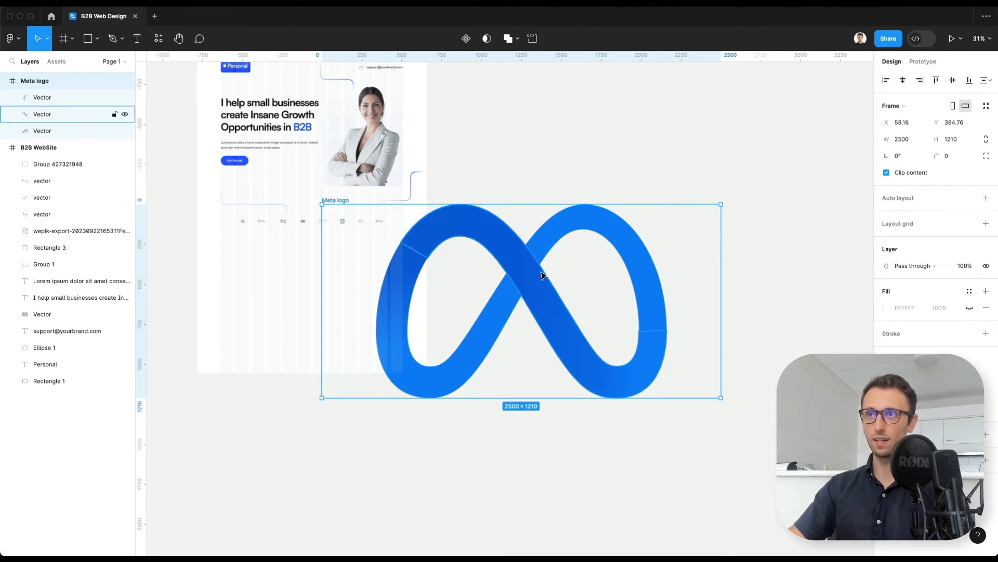
scroll(529, 263, "down", 1)
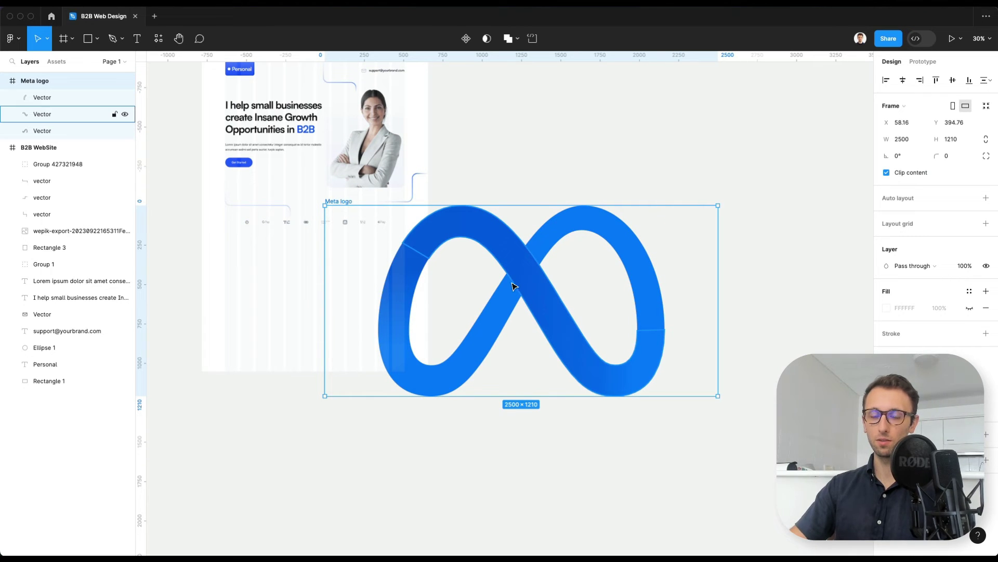
Delete the Meta logo frame and nudge the left curve up slightly
key("Delete")
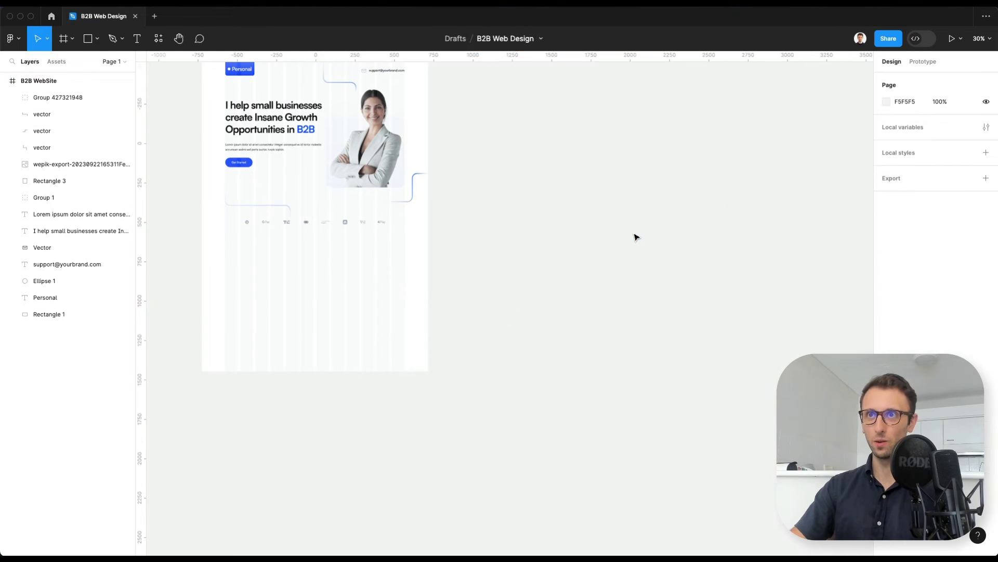
scroll(639, 249, "left", 5)
scroll(471, 204, "up", 5)
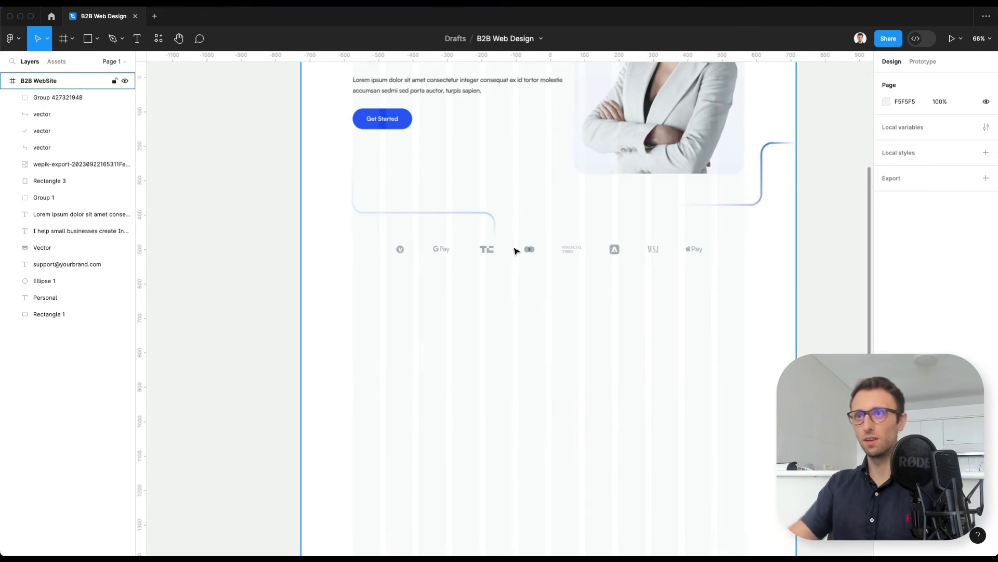
scroll(520, 237, "up", 2)
left_click_drag(479, 248, 475, 241)
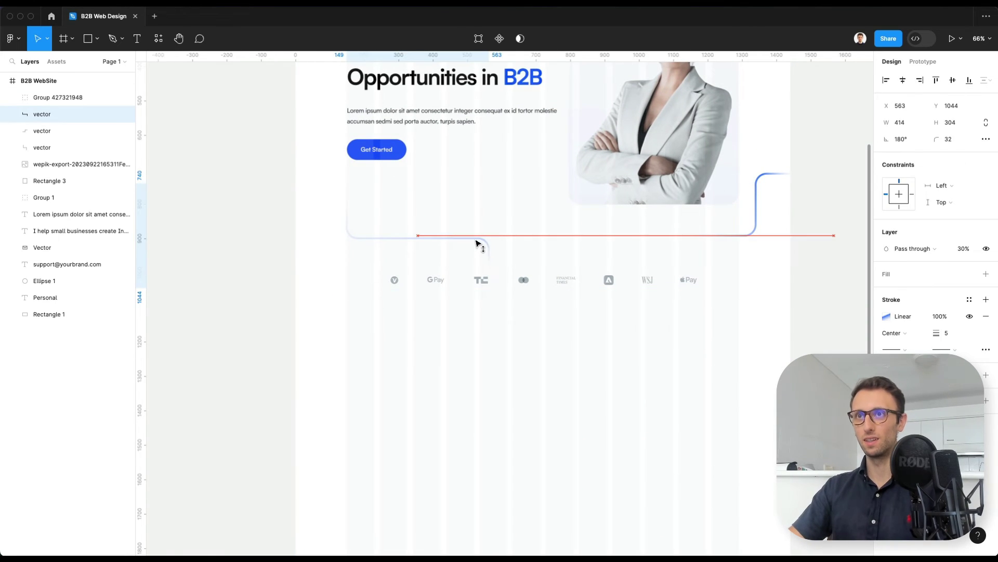
left_click(552, 241)
Remove the stray Frame 1 that was accidentally created
key("f")
left_click(541, 239)
scroll(542, 249, "up", 4)
left_click(520, 310)
left_click(546, 344)
key("Delete")
scroll(555, 317, "down", 4)
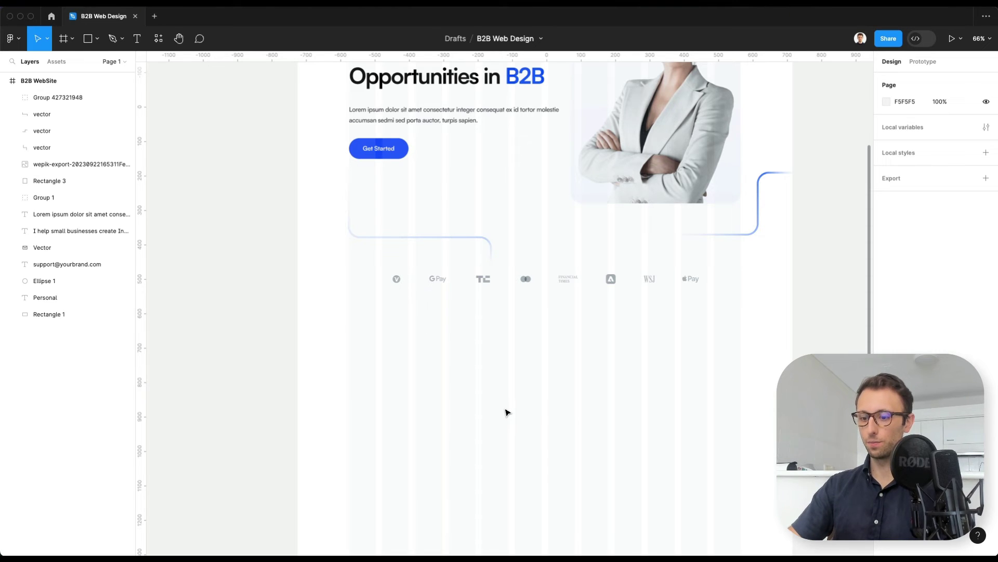
Draw a 463×427 grey rectangle below the partner-logo row
key("r")
mouse_move(346, 310)
left_mouse_down()
mouse_move(426, 354)
mouse_move(503, 439)
mouse_move(508, 458)
left_mouse_up()
key("shift+Down")
key("shift+Down")
Fill the rectangle with the sampled 1456FF blue and give it a 55 corner radius
left_click(546, 388)
key("ctrl+z")
scroll(700, 268, "up", 3)
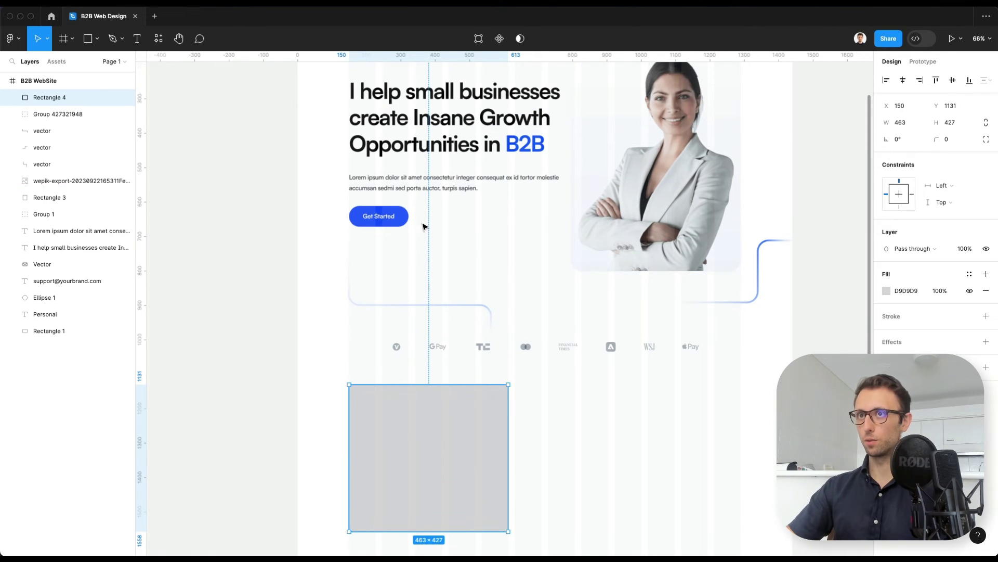
key("i")
left_click(390, 216)
left_click(948, 139)
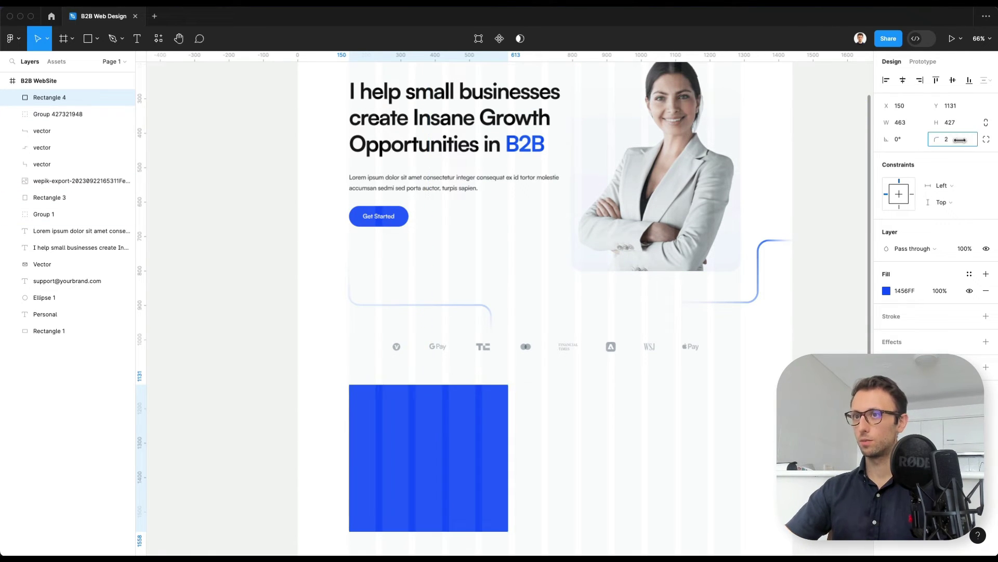
type("55")
key("Return")
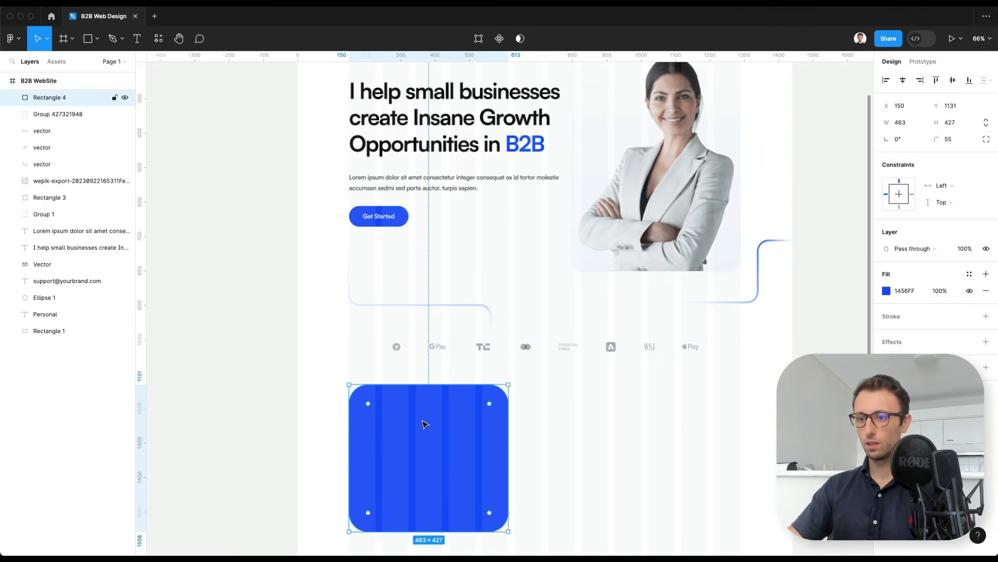
Change the rectangle's fill to a linear gradient fading downward
scroll(423, 422, "down", 5)
left_click(880, 291)
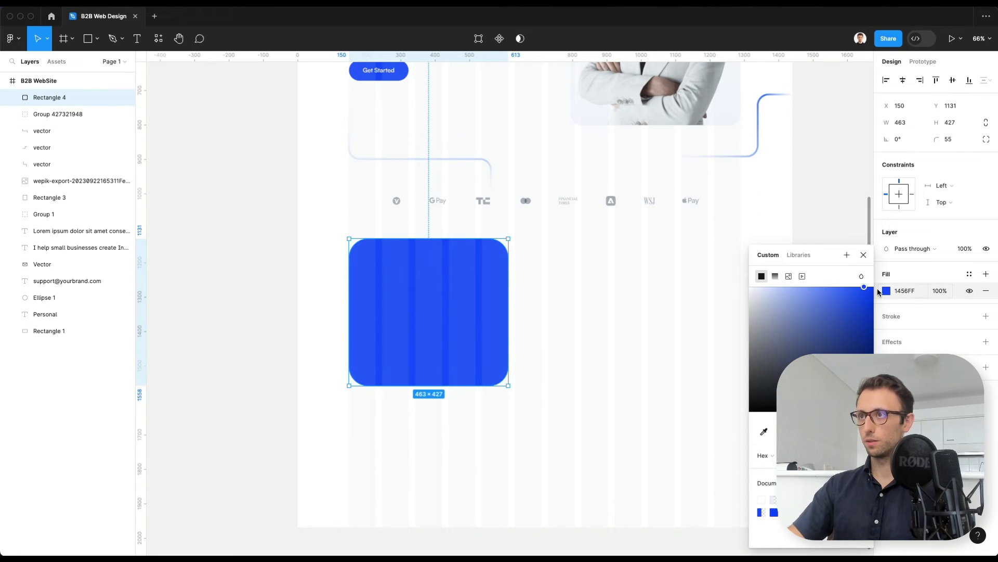
left_click(775, 274)
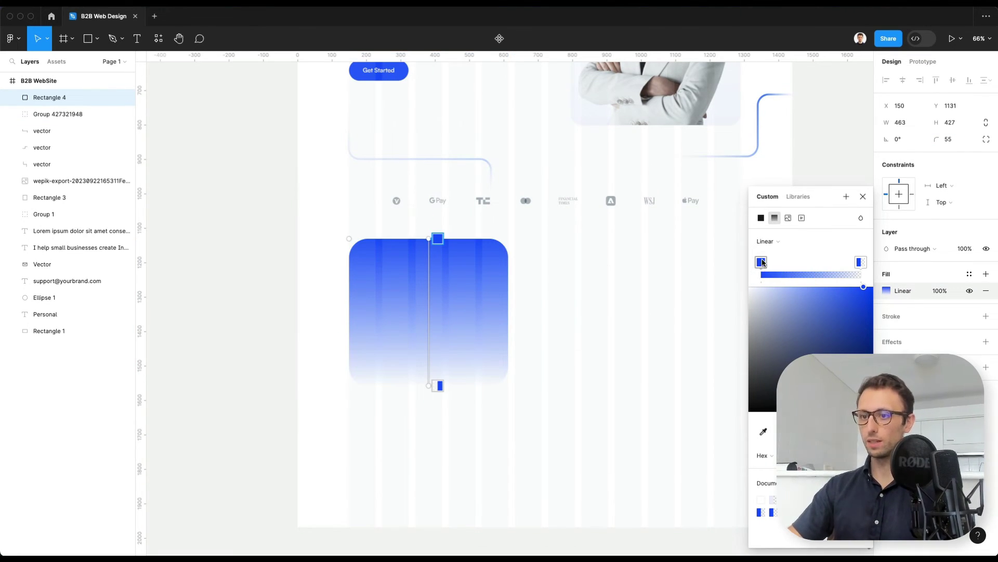
left_click(762, 262)
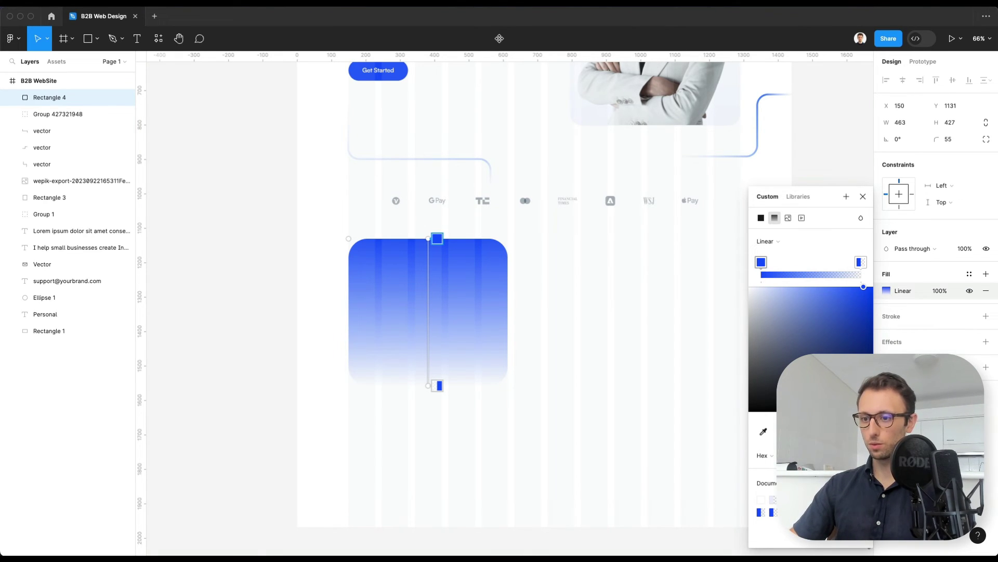
left_click(596, 270)
Paste the two glassy cards, Card 7 and Card 12, and position them over the rectangle
key("ctrl+v")
left_click_drag(529, 303, 473, 315)
left_click(606, 318)
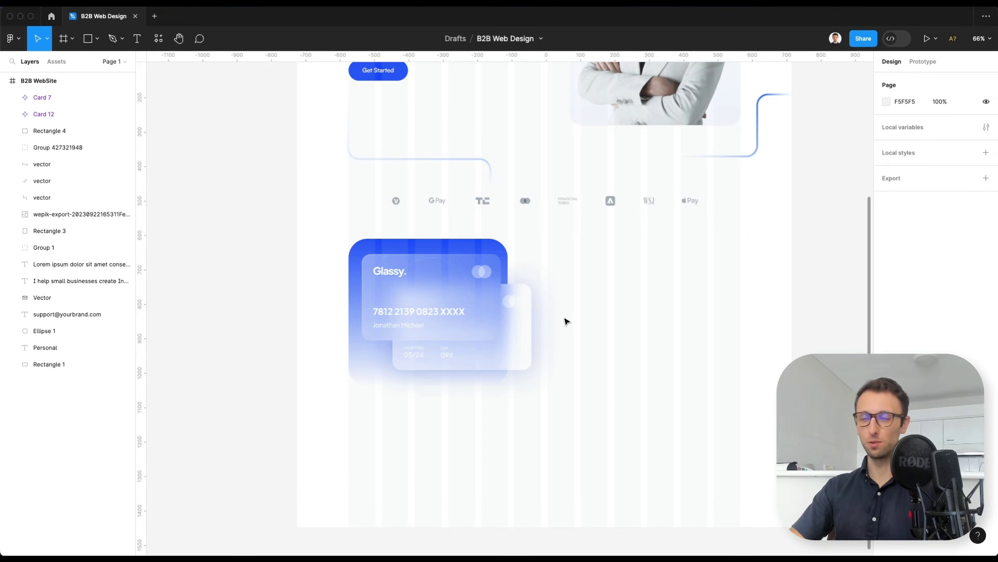
scroll(416, 320, "up", 5)
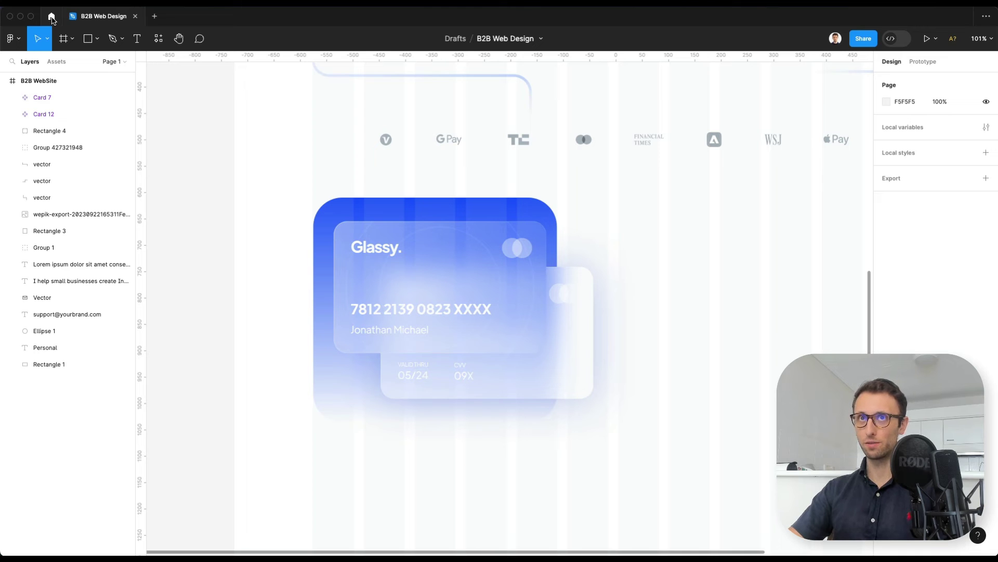
Go to Figma Community through the account menu and search for 'glass'
left_click(52, 17)
left_click(46, 39)
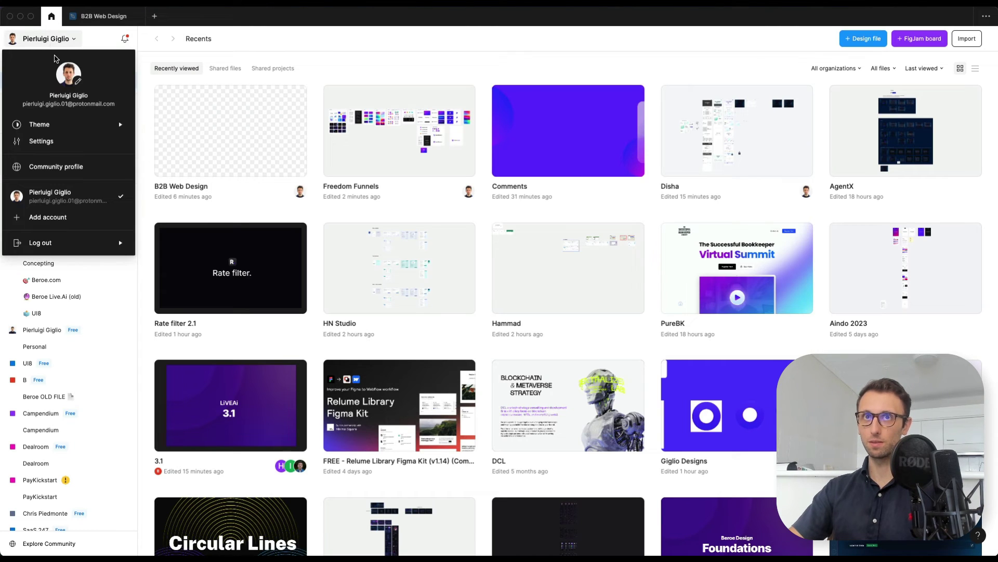
left_click(74, 167)
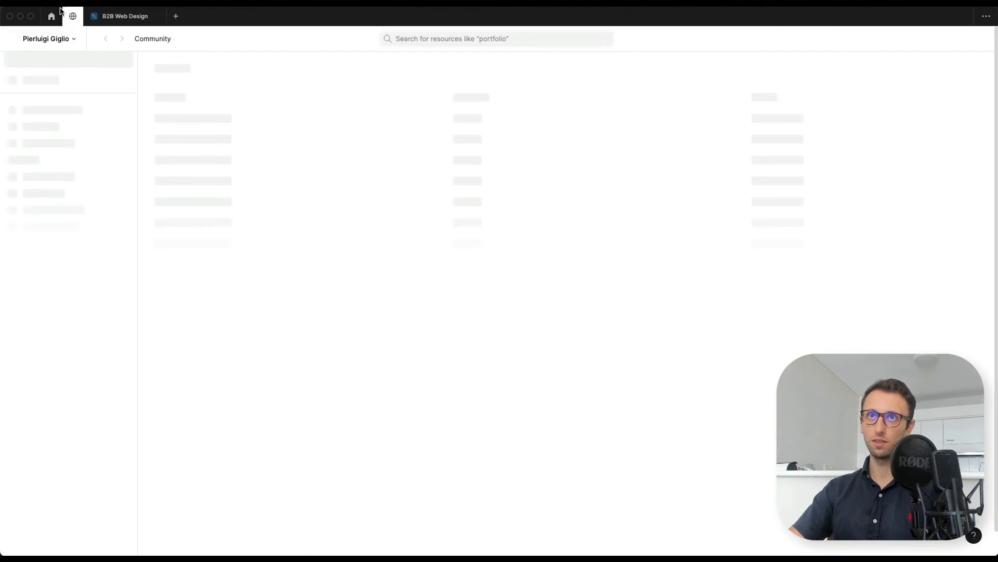
left_click(180, 40)
left_click(492, 158)
type("glass")
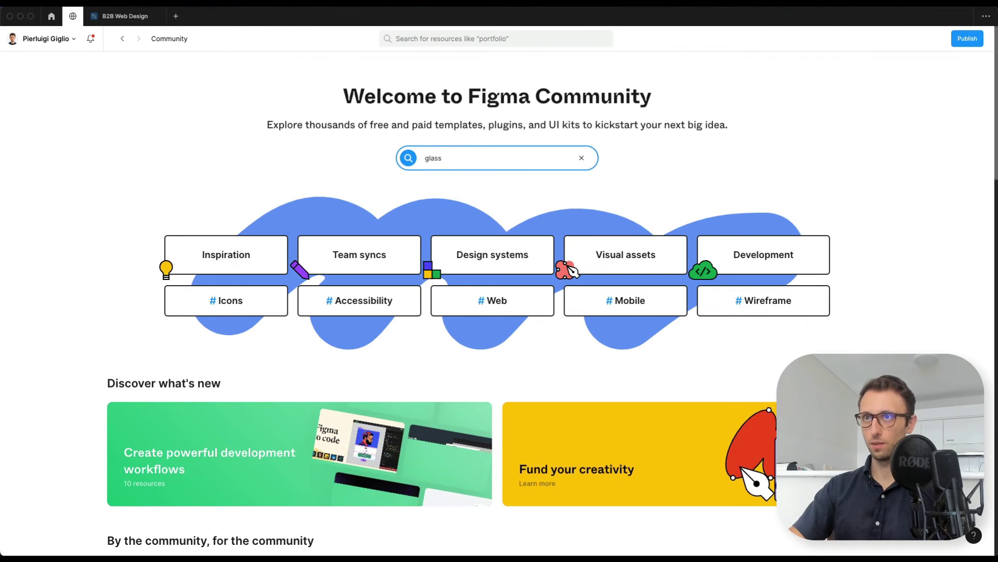
key("Return")
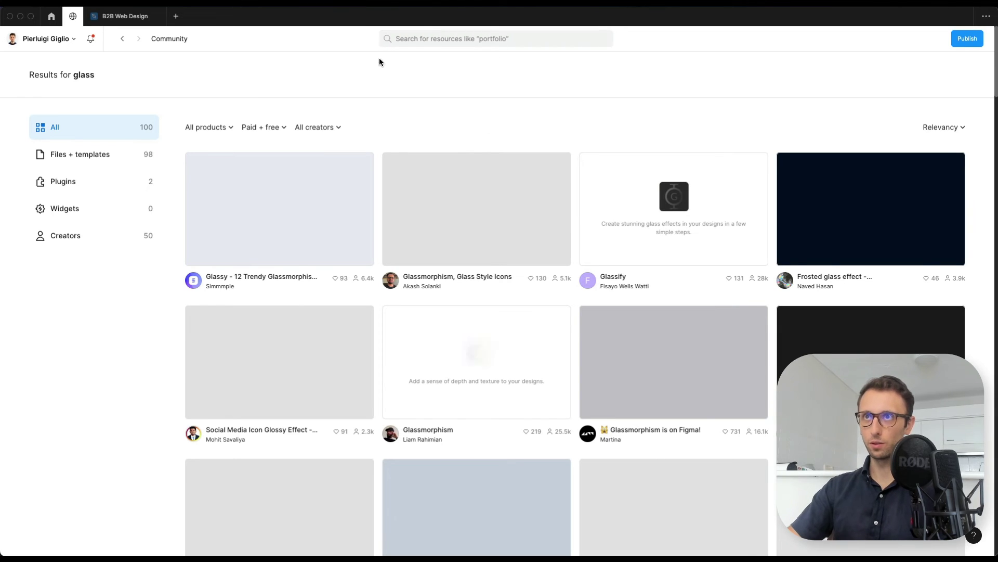
Refine the search to 'glass card', browse the results, and return to the B2B Web Design file
left_click(426, 37)
type("glass")
key("Return")
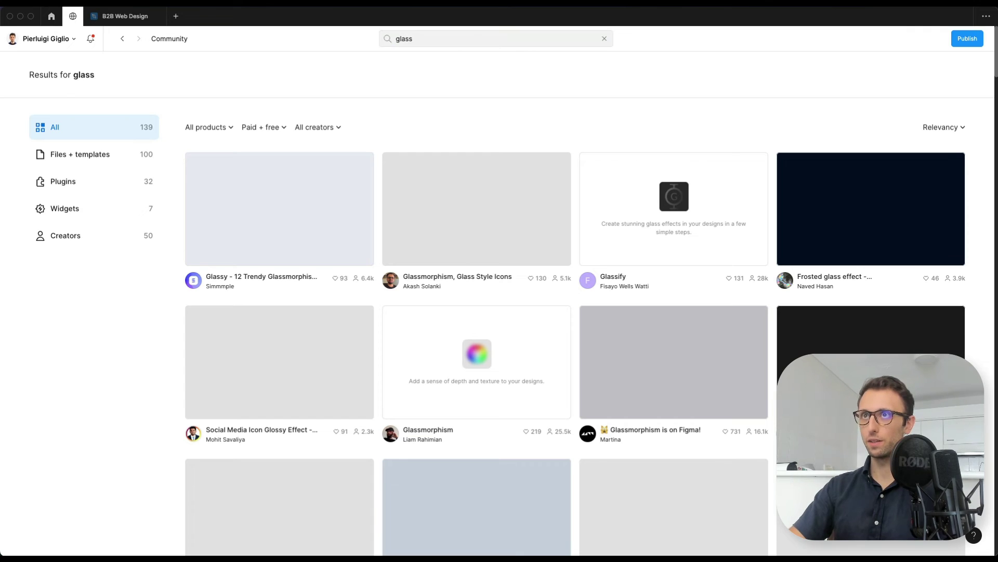
left_click(426, 35)
type("card")
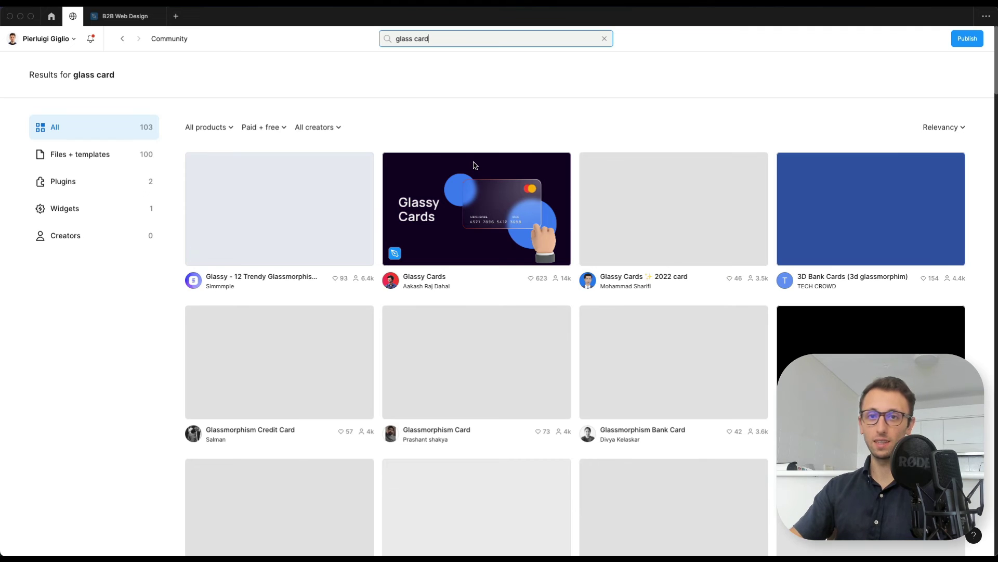
scroll(473, 165, "down", 10)
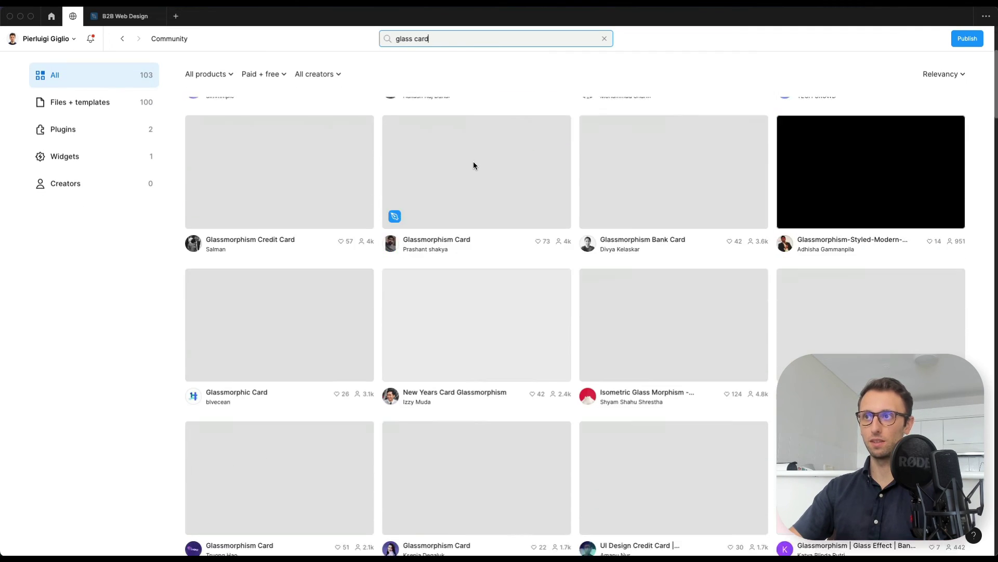
scroll(473, 165, "down", 5)
scroll(423, 188, "up", 10)
scroll(422, 188, "up", 3)
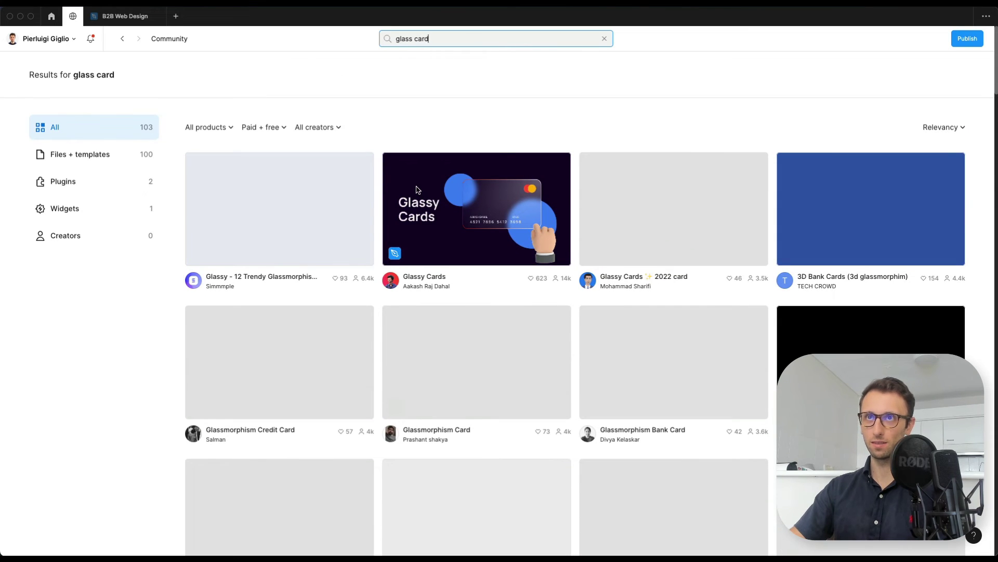
left_click(120, 16)
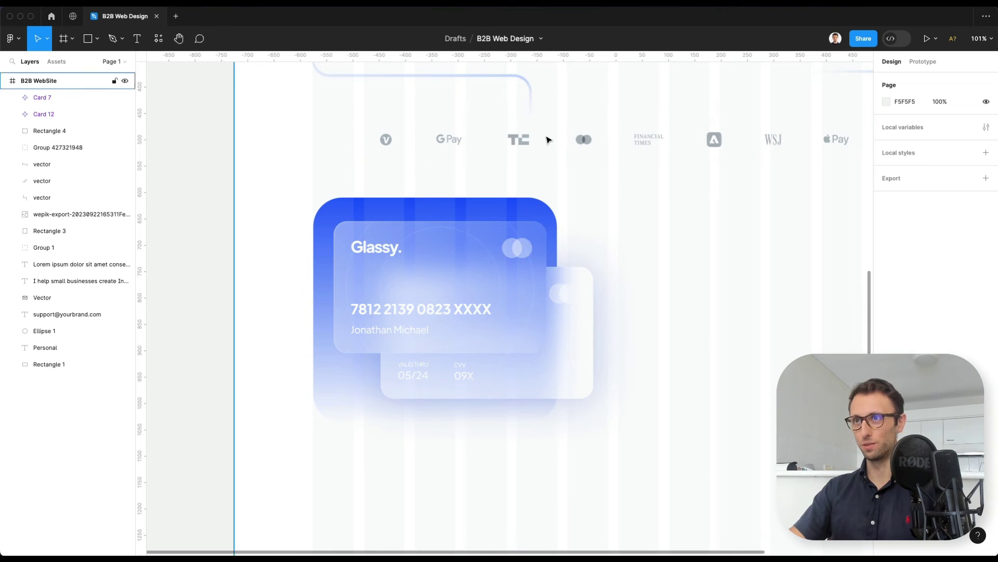
Duplicate the hero heading beside the glass card and set its font size to 52
scroll(549, 138, "down", 5)
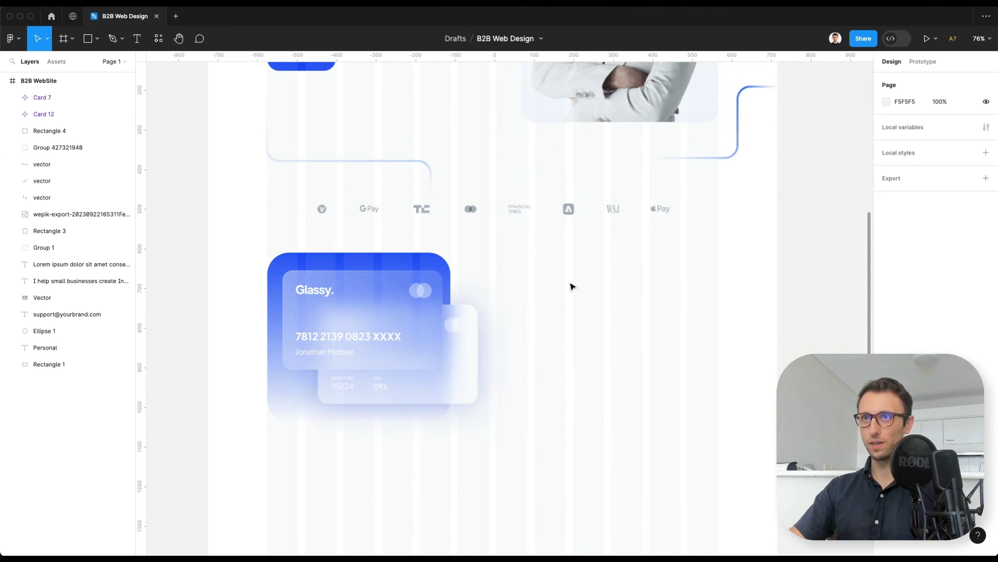
scroll(570, 286, "up", 3)
left_click(391, 92)
left_click_drag(388, 106, 623, 429)
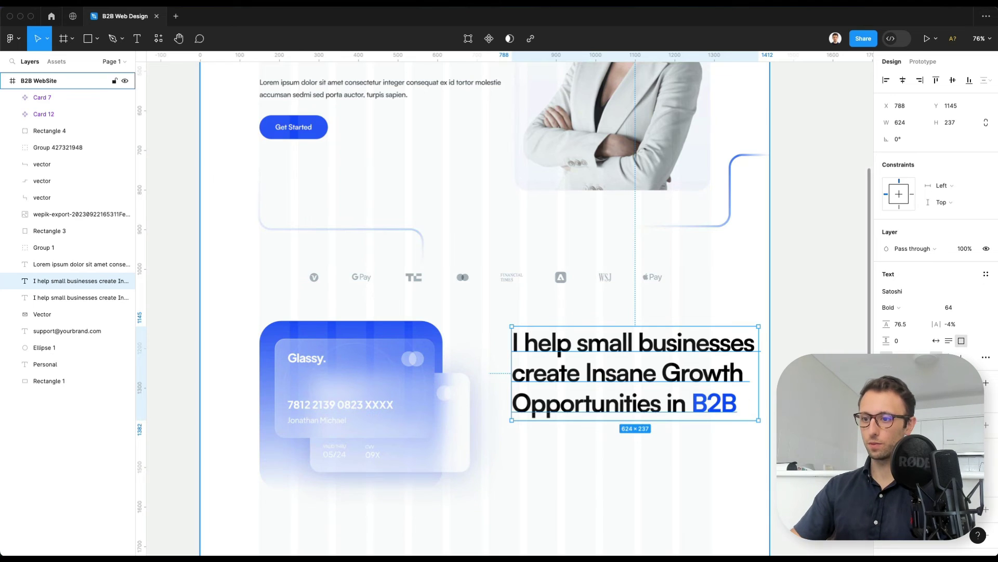
left_click(946, 309)
type("52")
key("Return")
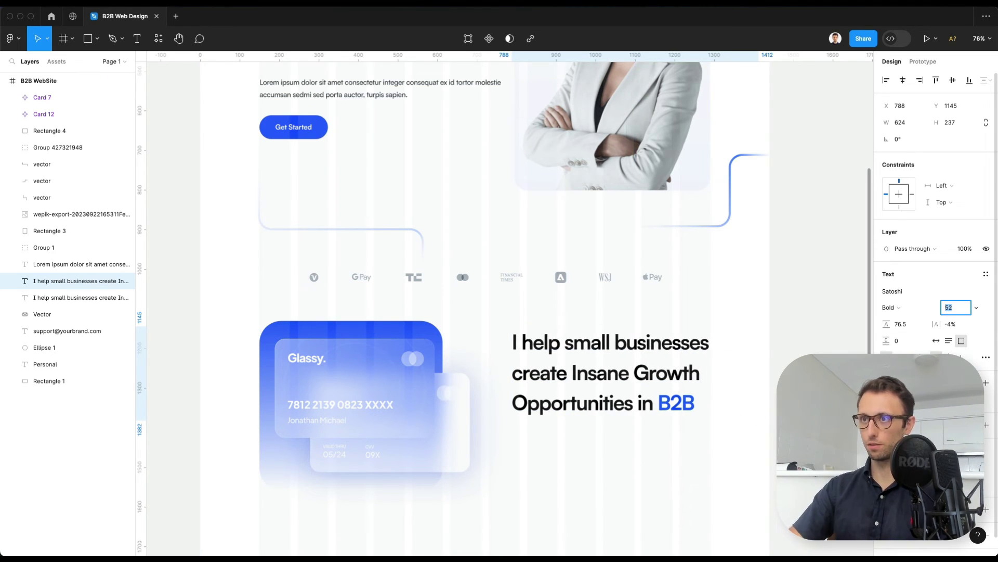
Change the copied heading to 'Optimizing business processes & systems' and fit its text box
scroll(715, 369, "down", 3)
scroll(746, 380, "up", 5)
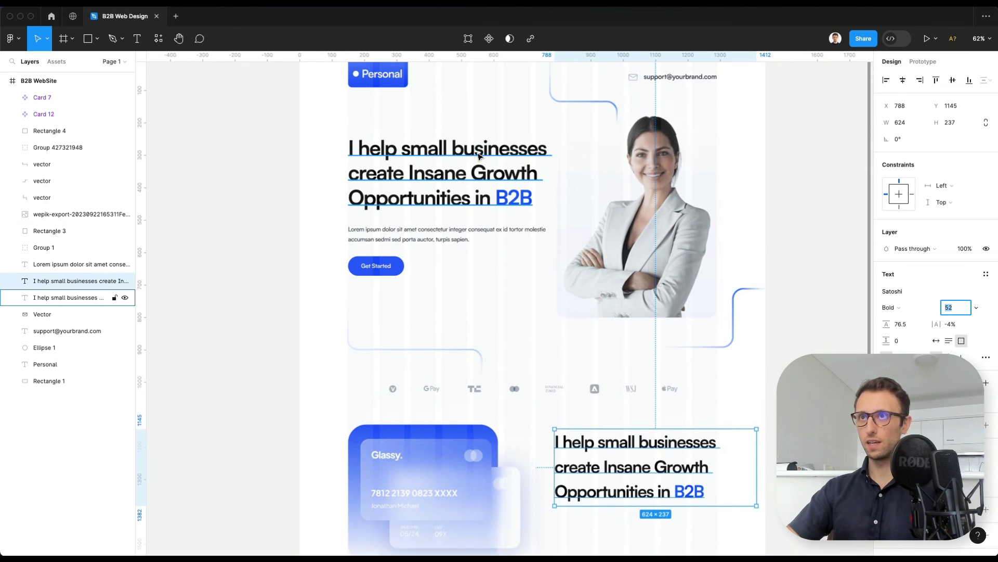
scroll(483, 177, "down", 2)
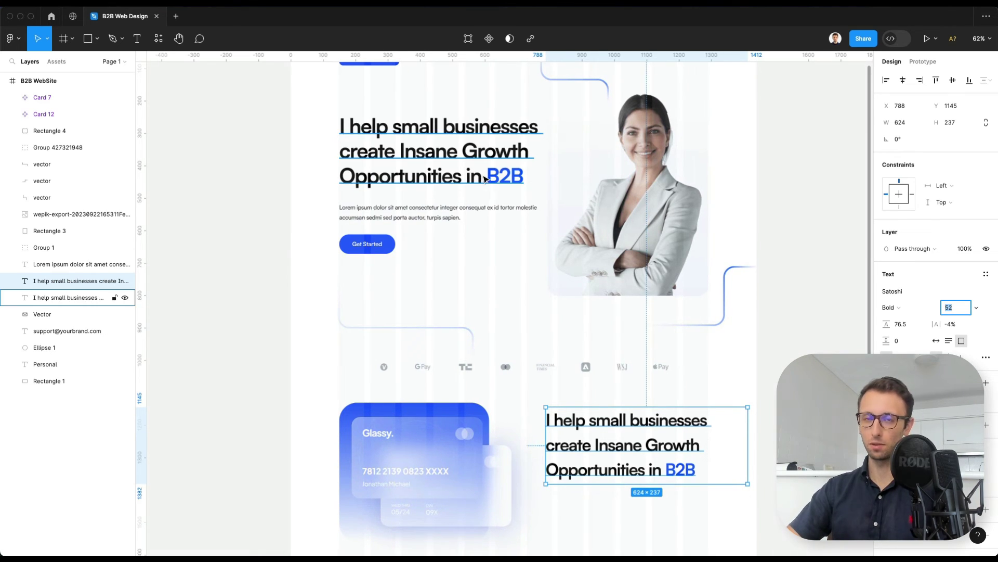
scroll(603, 315, "down", 1)
scroll(603, 315, "down", 3)
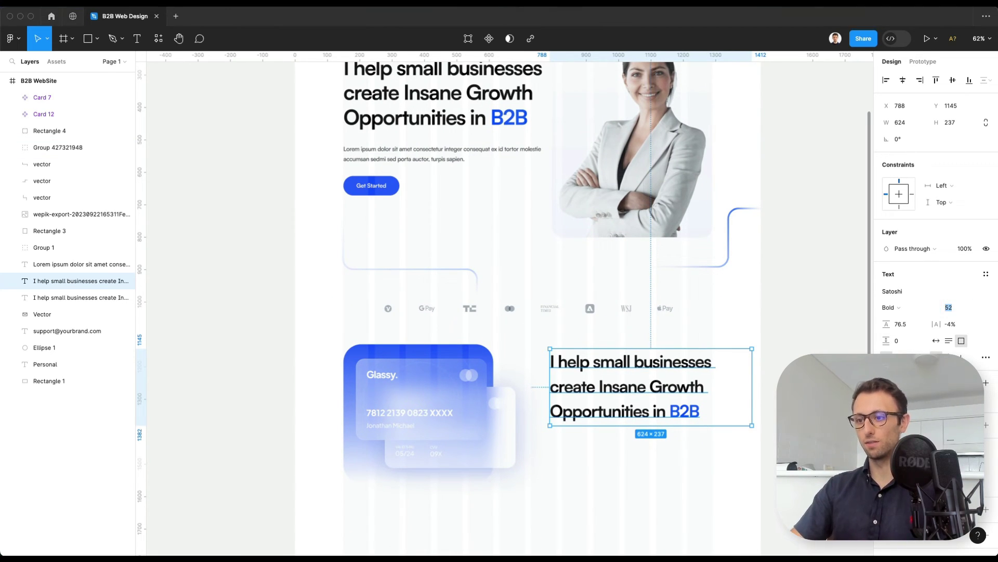
double_click(649, 405)
key("super+a")
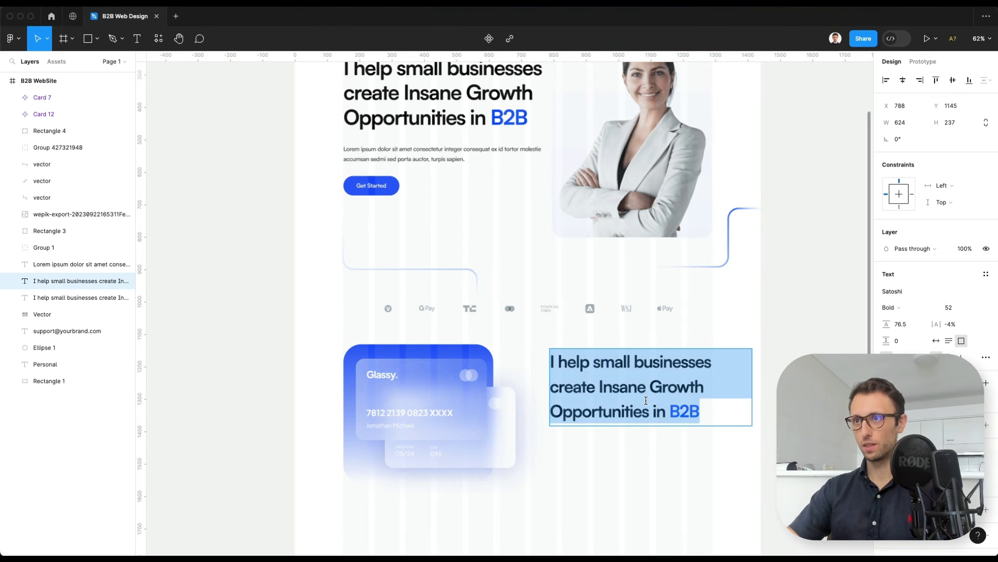
type("Optimizing business processes & systems")
scroll(767, 372, "down", 1)
key("Escape")
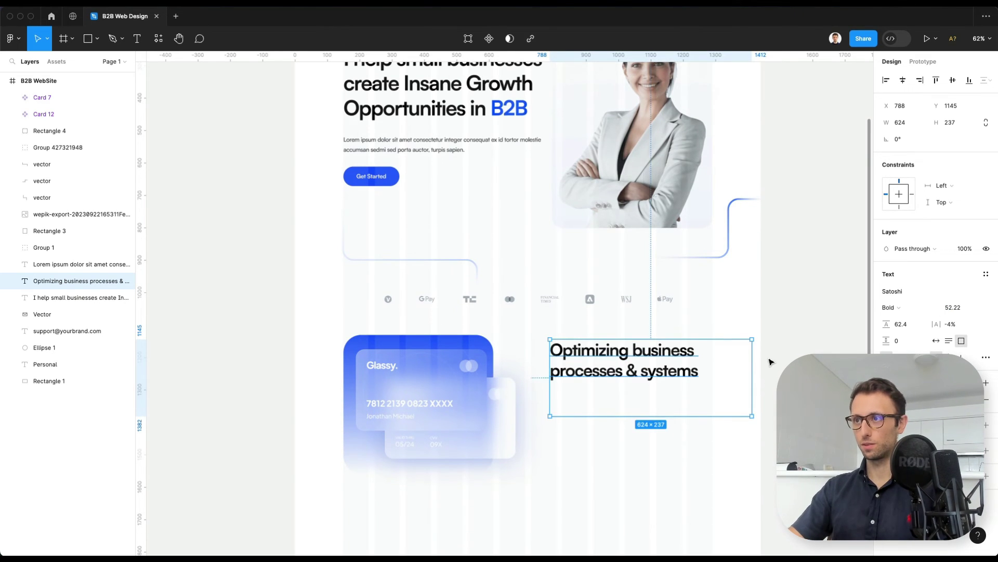
left_click_drag(752, 416, 715, 379)
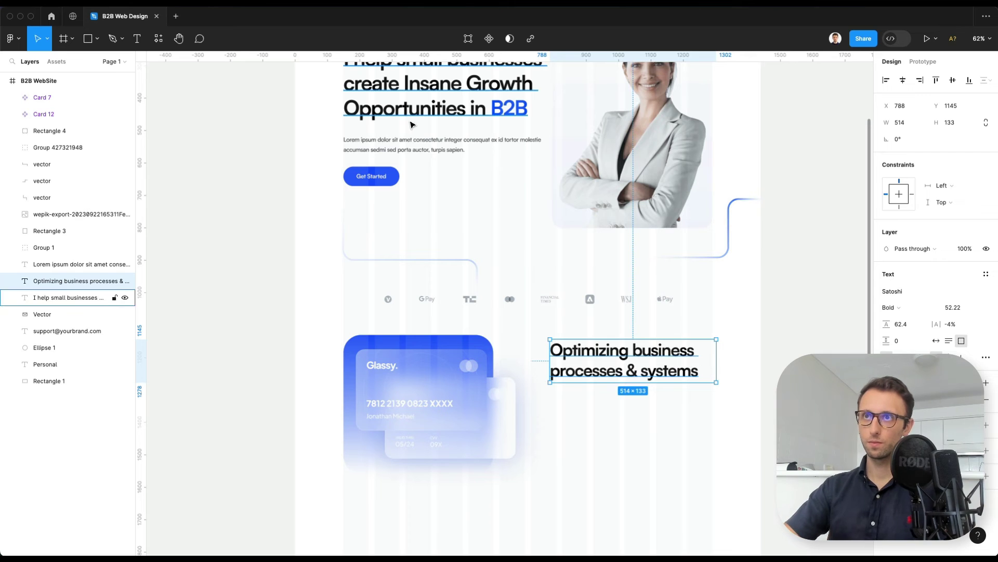
Duplicate the Lorem ipsum paragraph and Get Started button beneath the new heading
left_click(401, 146)
left_click_drag(401, 146, 609, 405)
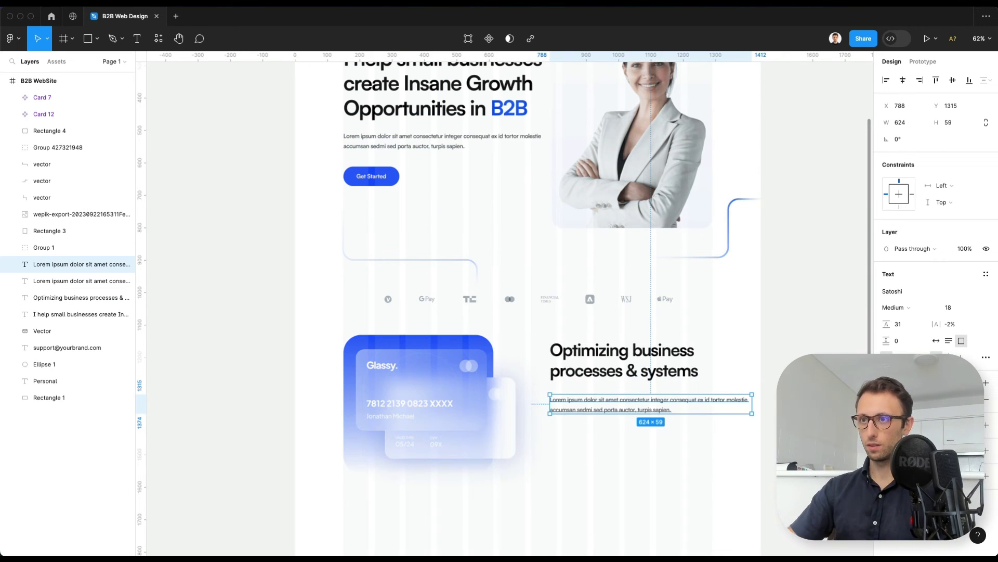
left_click_drag(753, 403, 710, 403)
left_click(683, 482)
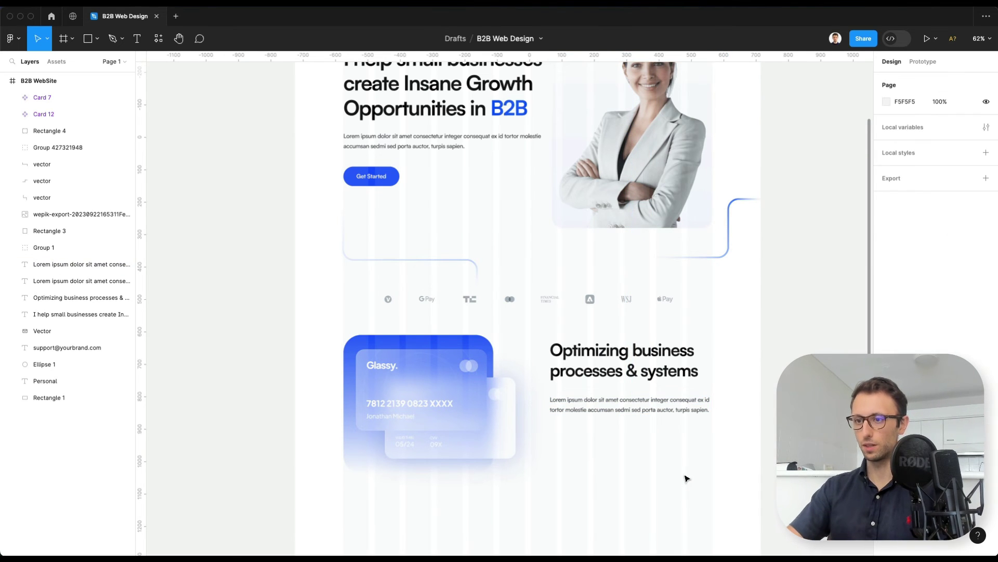
left_click(370, 175)
left_click_drag(370, 176, 575, 435)
Hide the blue fill on the new Get Started button's background rectangle
scroll(572, 436, "up", 5)
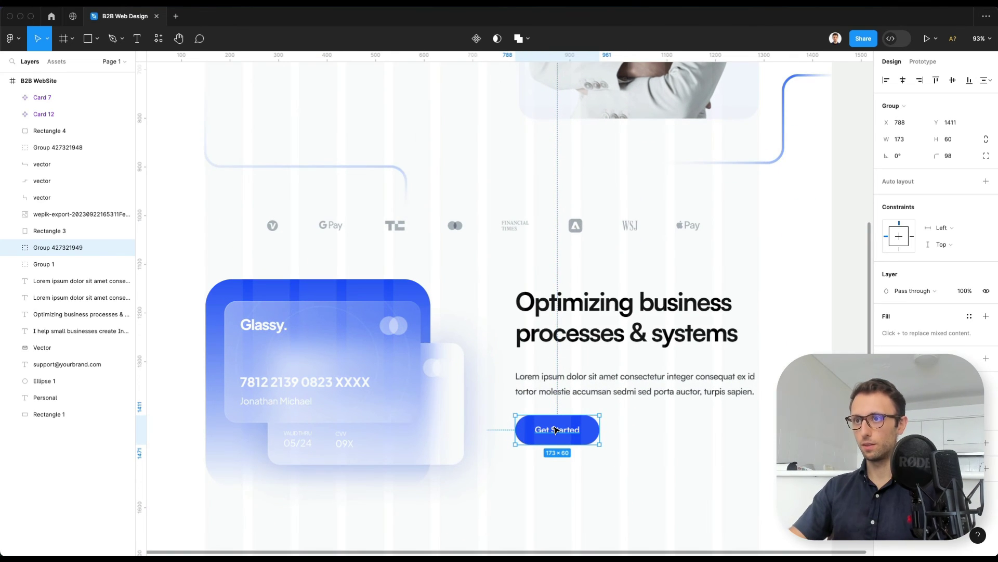
double_click(556, 430)
left_click(529, 428)
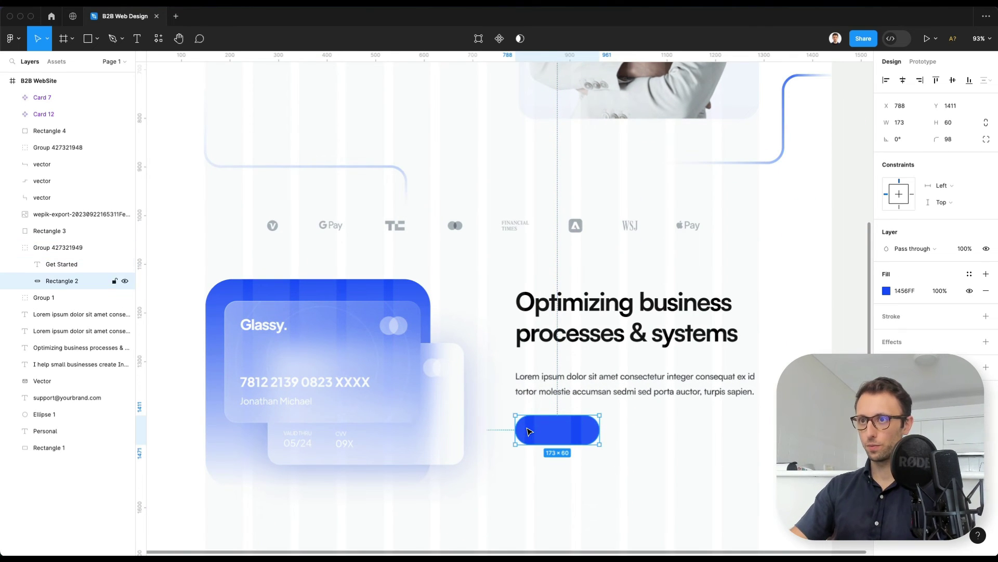
left_click(904, 291)
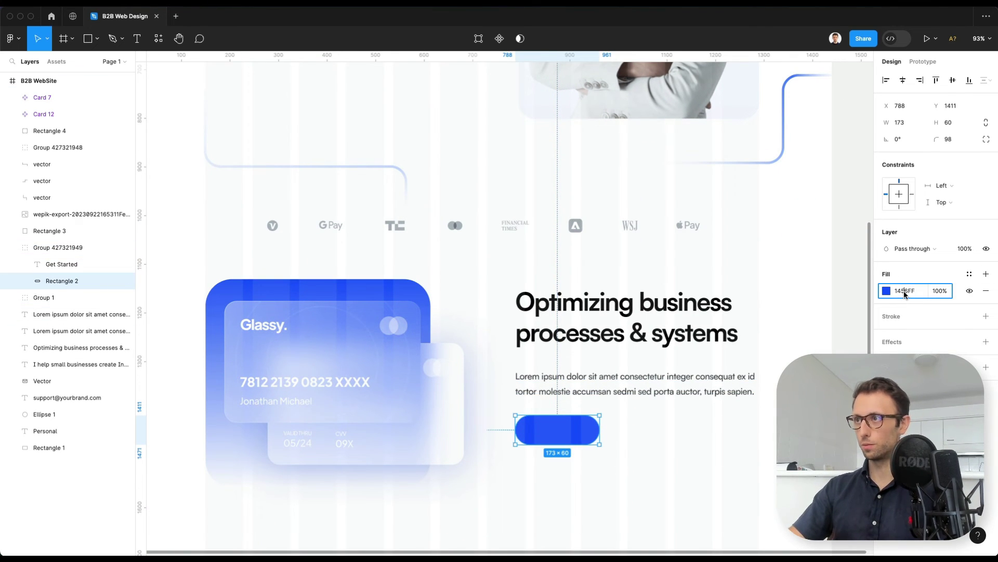
left_click(969, 291)
Give the button a 1456FF blue stroke with weight 3
left_click(986, 317)
left_click(887, 333)
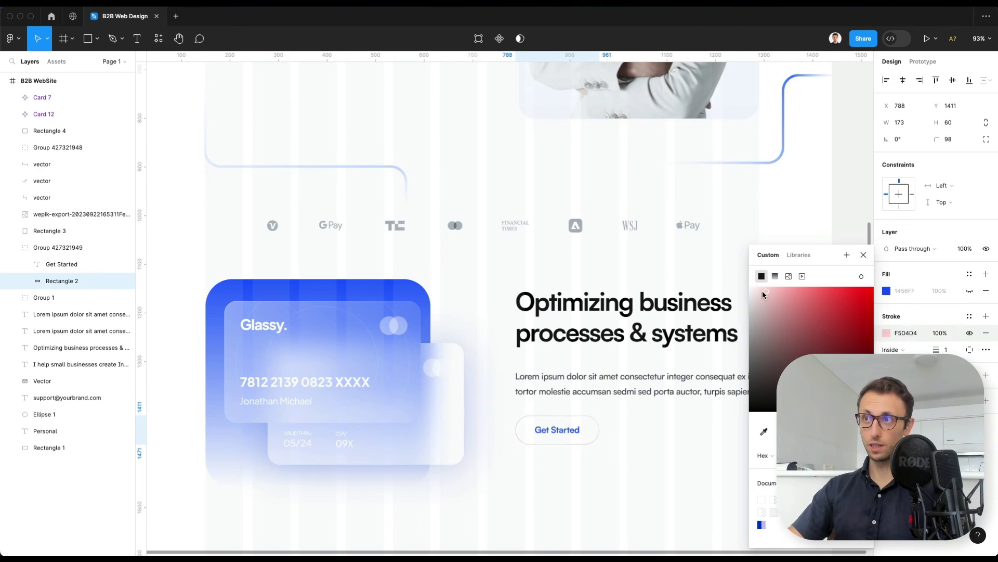
left_click_drag(762, 291, 750, 286)
left_click(761, 524)
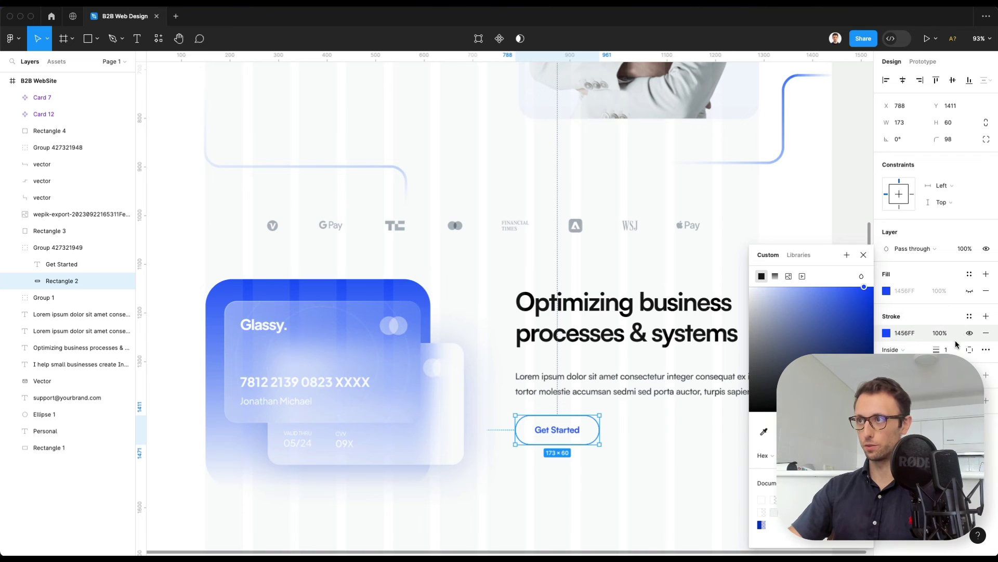
type("3")
key("Return")
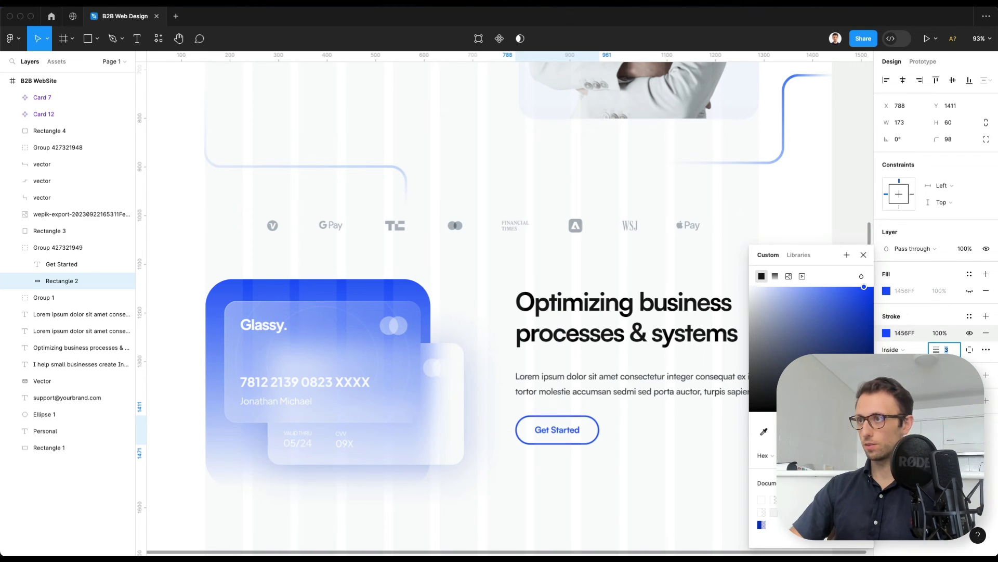
left_click(659, 417)
scroll(660, 416, "down", 3)
scroll(659, 416, "down", 2)
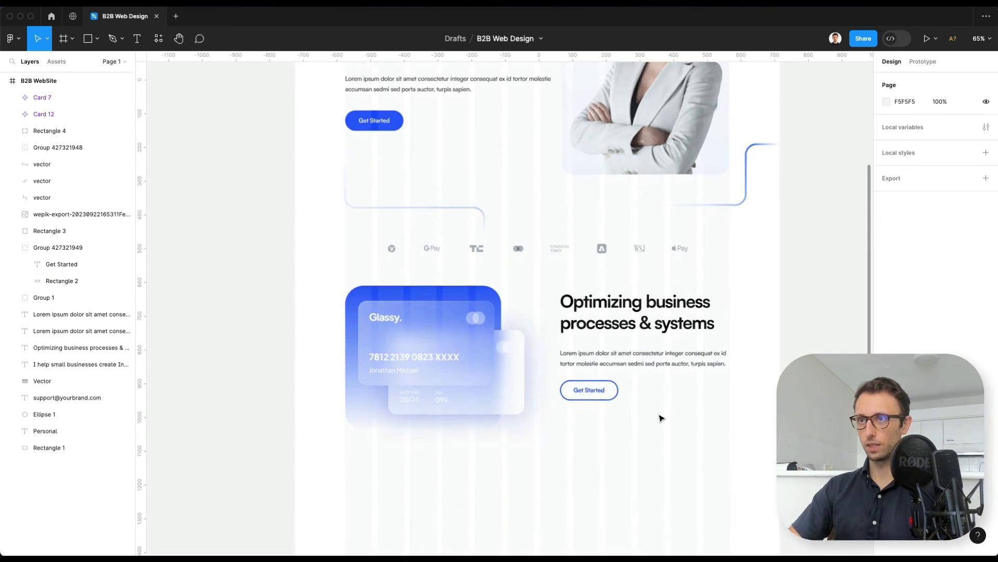
left_click_drag(749, 270, 577, 401)
Nudge the text block down and extend the B2B WebSite frame's bottom edge to make it taller
key("shift+Down")
key("shift+Down")
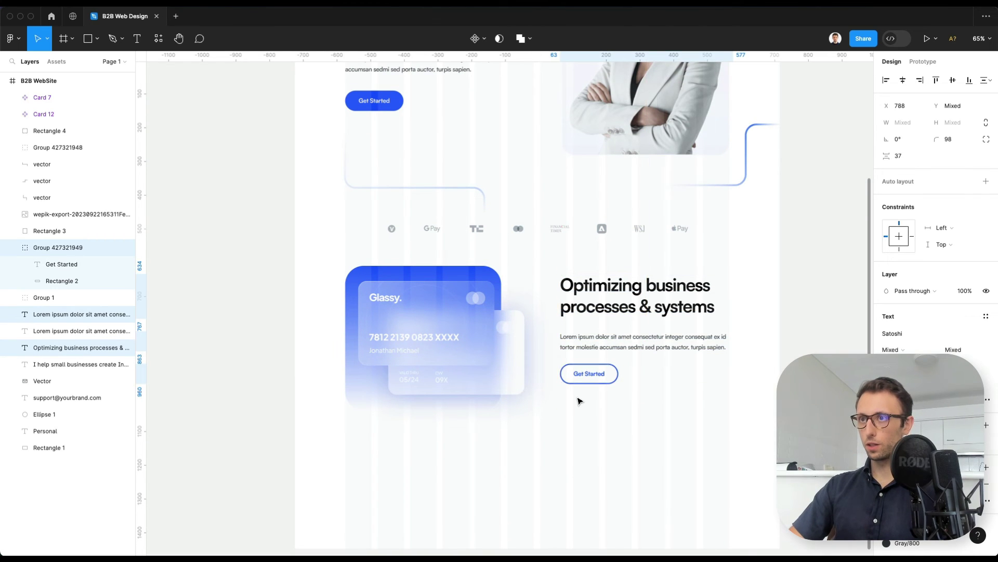
scroll(580, 400, "down", 3)
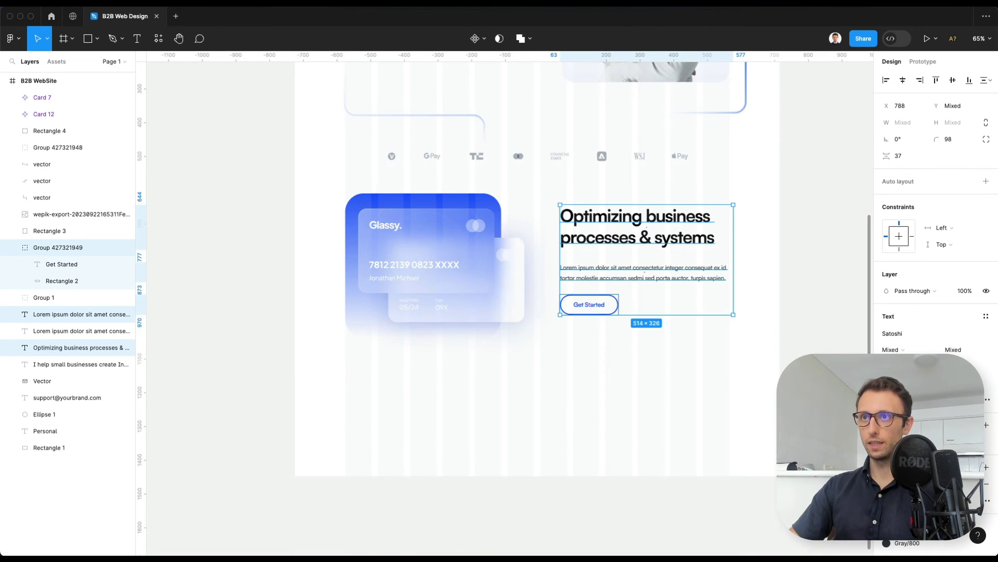
left_click(462, 291)
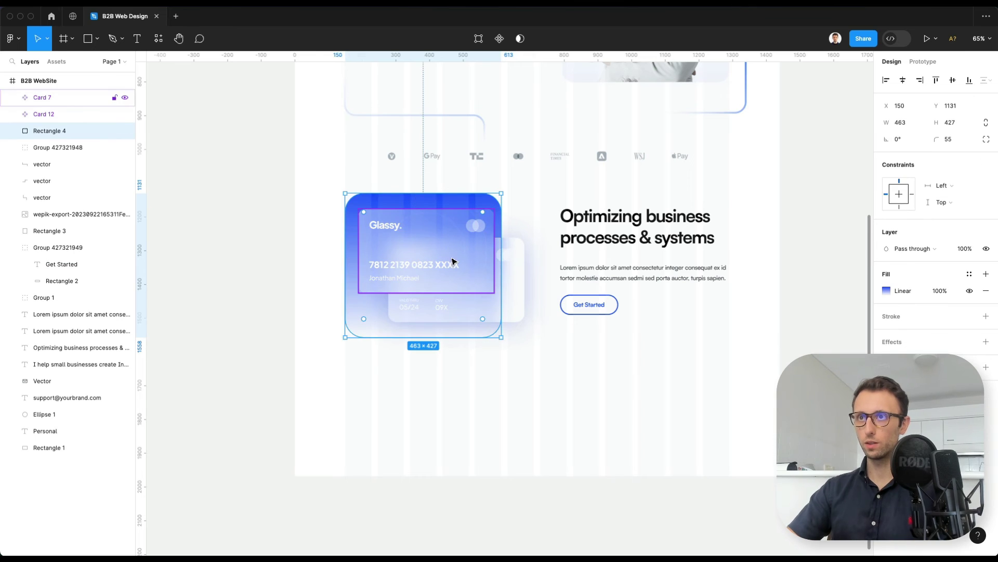
scroll(538, 343, "down", 1)
scroll(538, 343, "down", 1)
left_click(579, 241)
right_click(504, 331)
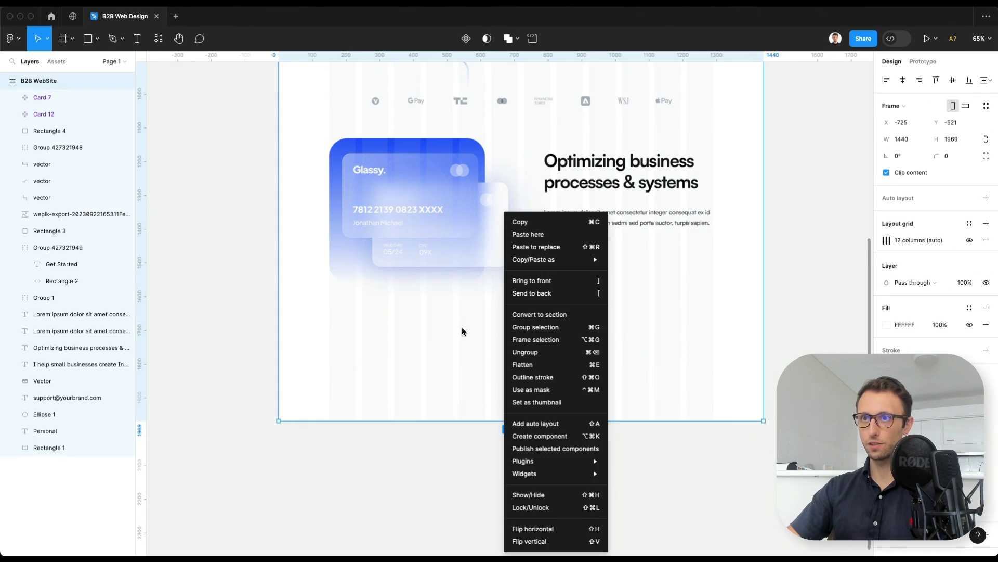
left_click(462, 327)
scroll(468, 338, "down", 3)
left_click_drag(475, 328, 489, 468)
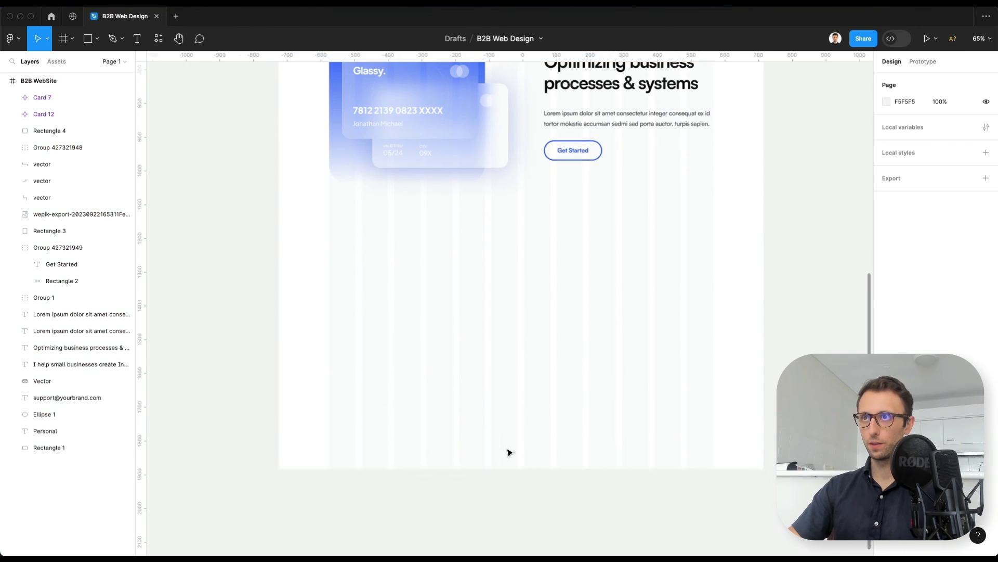
Duplicate the heading, paragraph and outline button below the glass card, left-aligned at X 149
scroll(508, 451, "up", 5)
scroll(508, 451, "right", 2)
scroll(468, 229, "down", 1)
left_click_drag(468, 229, 598, 354)
left_click_drag(577, 308, 363, 504)
scroll(364, 497, "down", 5)
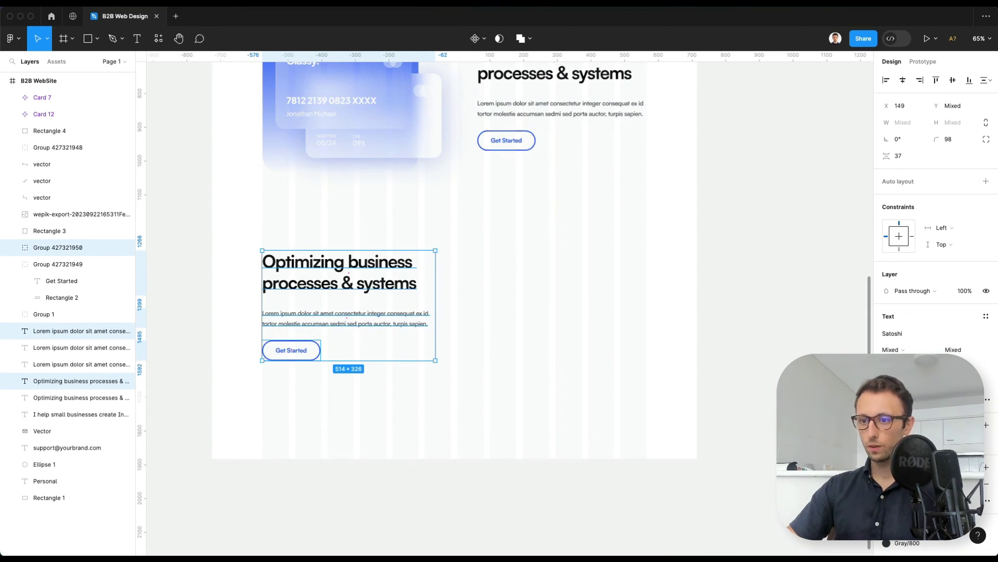
Replace the copied heading's text with 'Check my Monthly Consultation Plans', keeping Consultation in blue
left_click(497, 348)
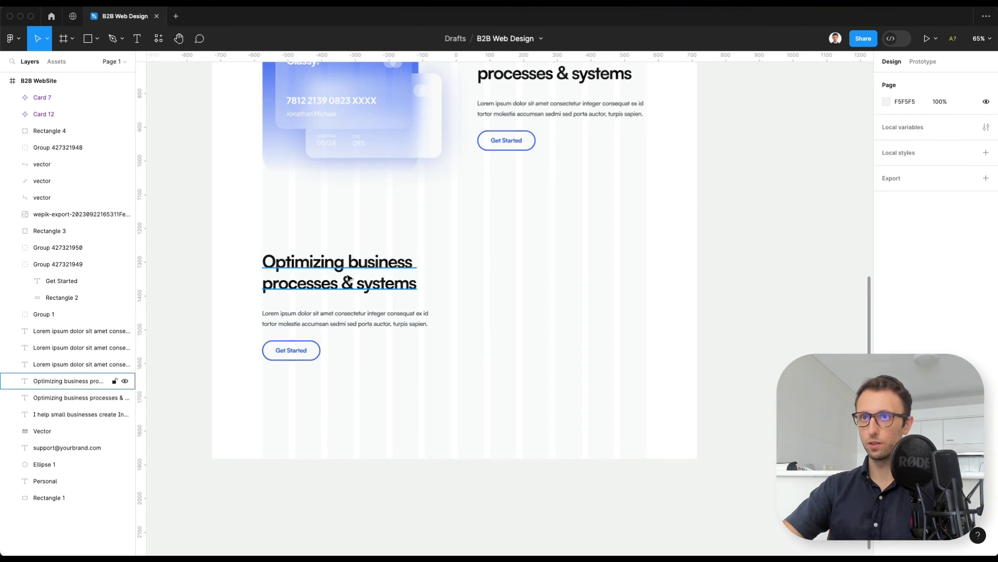
double_click(346, 272)
type("Optimizing business processes & systems Lorem ipsum dolor sit amet consectetur integer consequat ex id tortor molestie accumsan sedmi sed porta auctor, turpis sapien. Get Started")
key("ctrl+z")
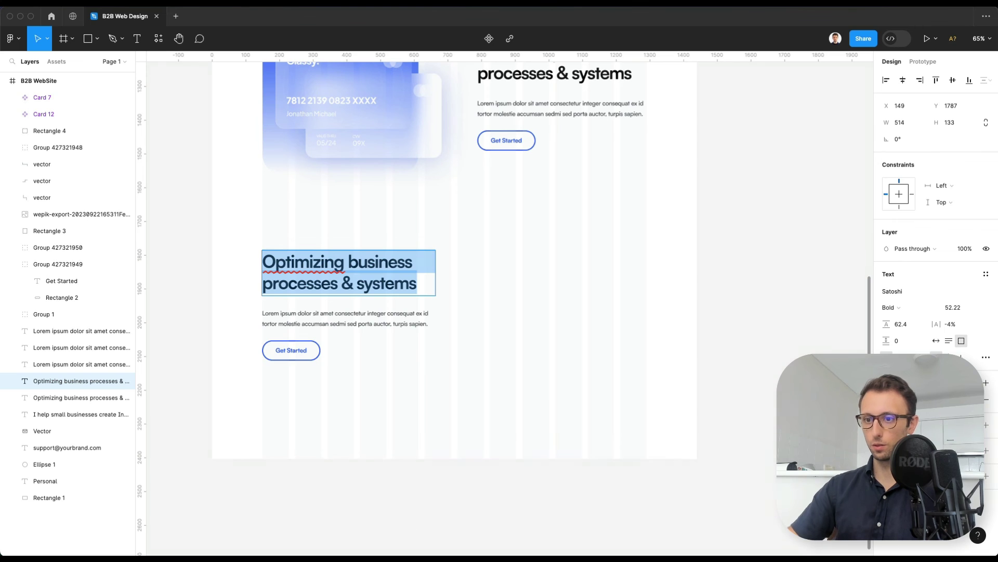
triple_click(343, 270)
type("Check my Monthly Consultation Plans")
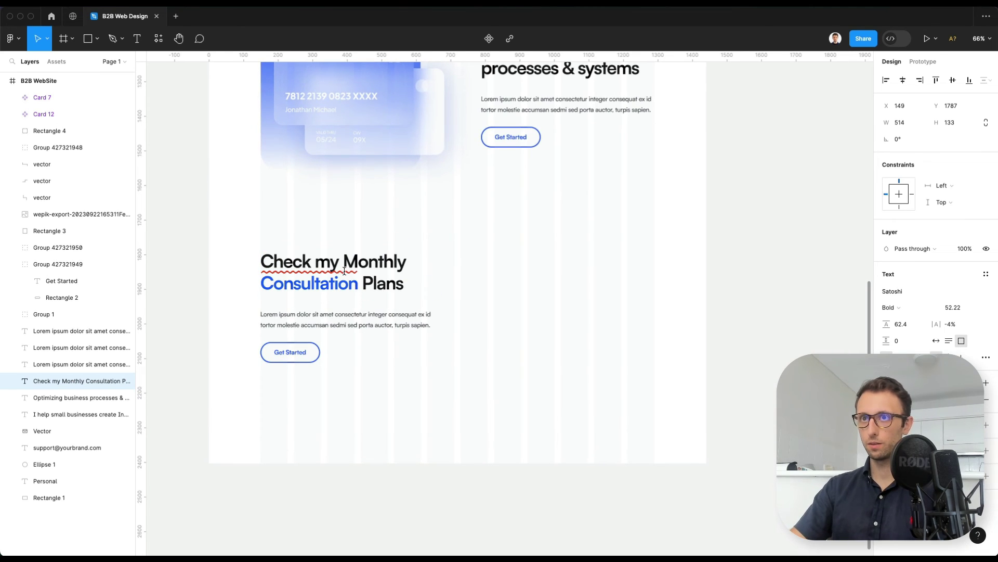
key("Escape")
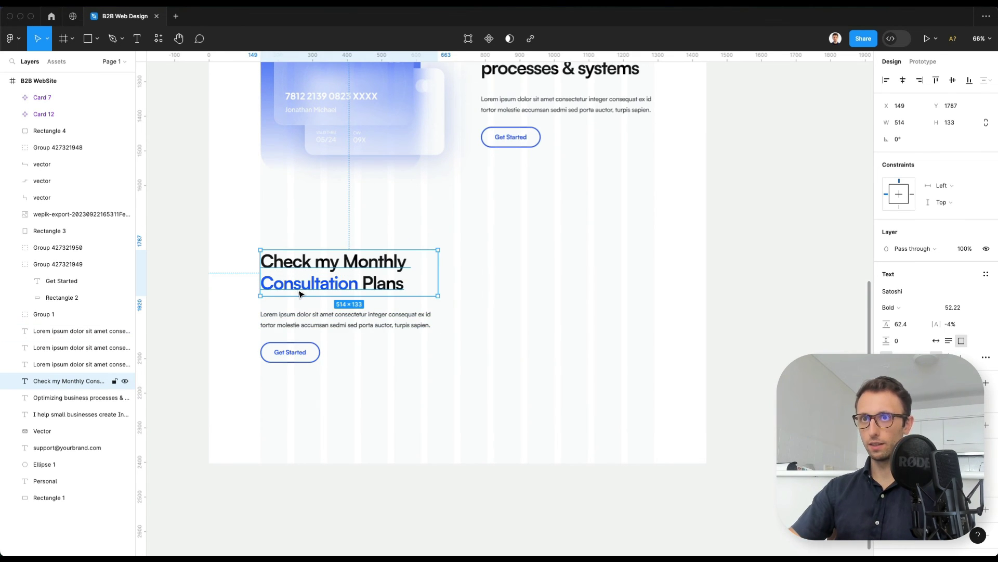
scroll(302, 294, "up", 2)
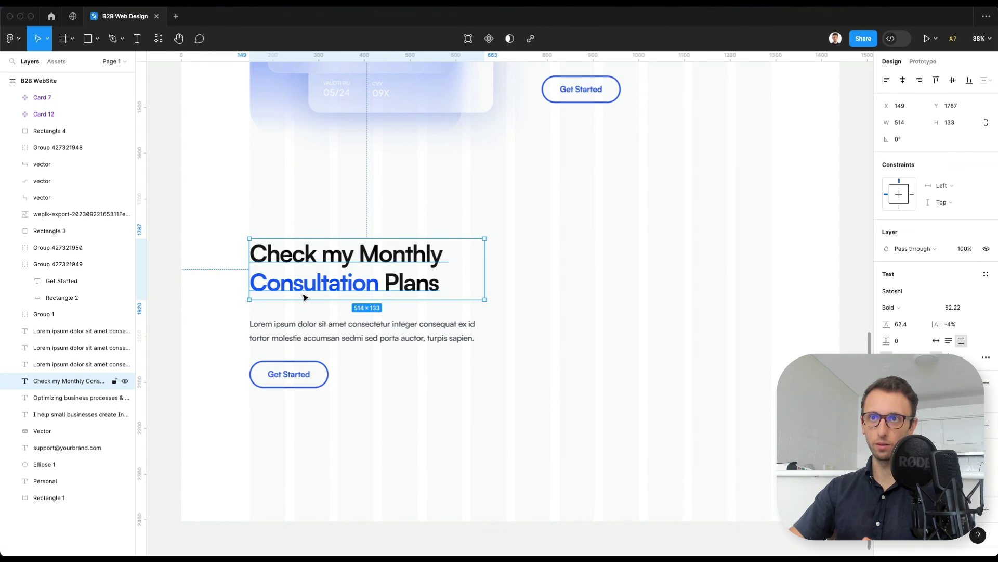
scroll(377, 286, "up", 3)
scroll(377, 286, "down", 3)
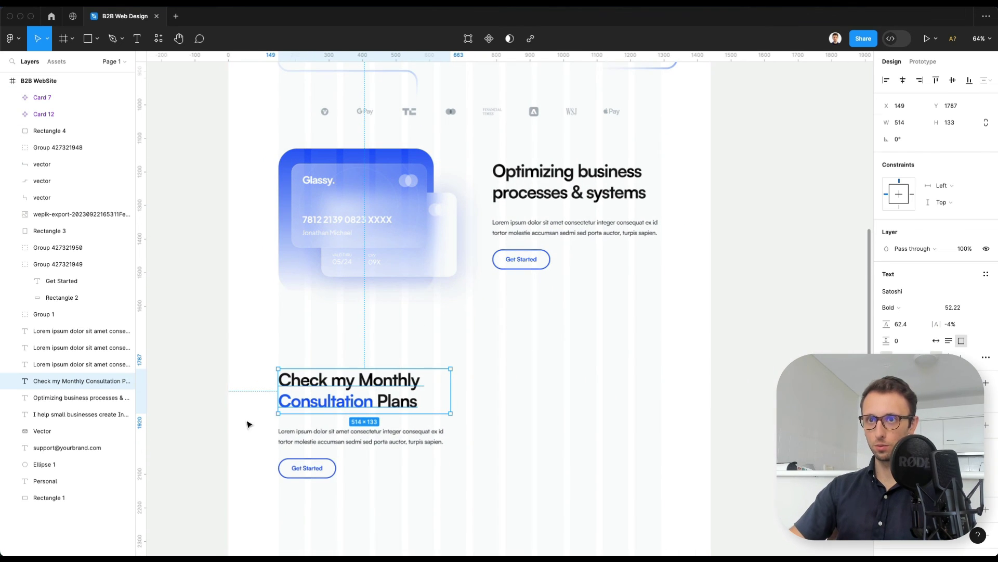
Nudge both paragraphs and their buttons slightly upward
left_click_drag(248, 424, 349, 497)
left_click(572, 228, "shift")
left_click(517, 263, "shift")
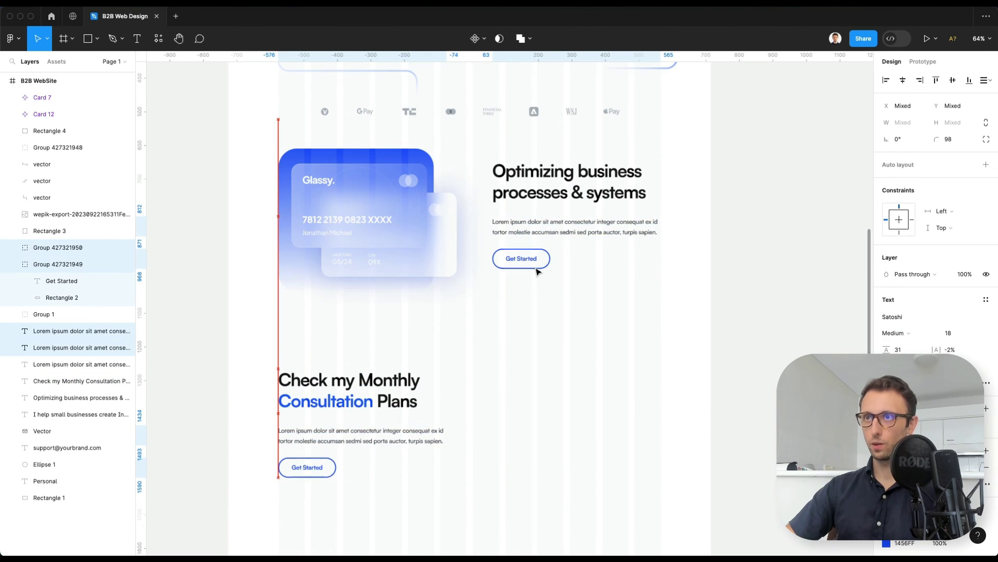
key("Up")
key("Up")
key("Up")
key("Up")
key("Up")
key("Up")
key("Up")
key("Up")
key("Up")
key("Up")
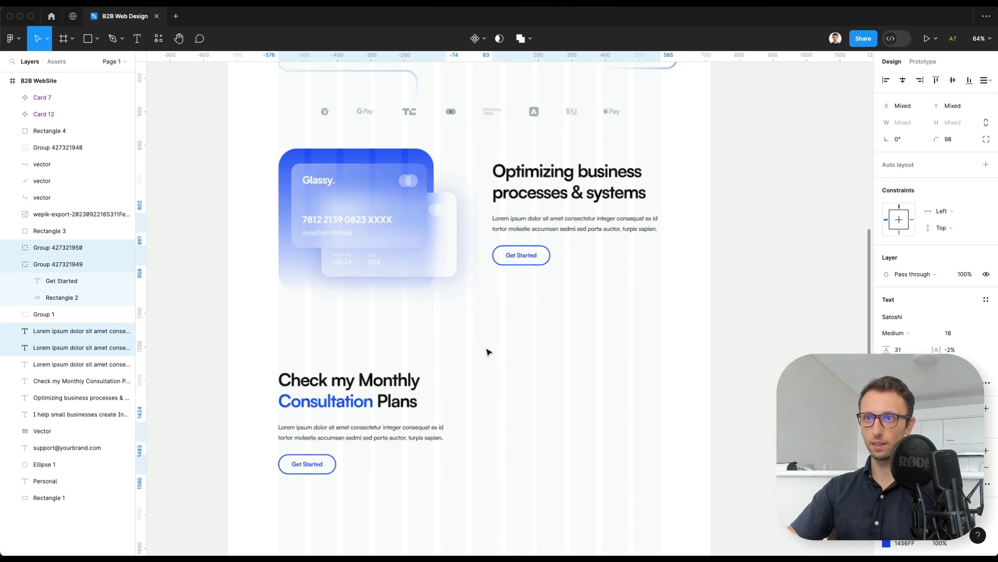
left_click(488, 350)
Paste the 525×440 Premium Plan card ($997/month) beside the consultation heading
scroll(487, 350, "down", 1)
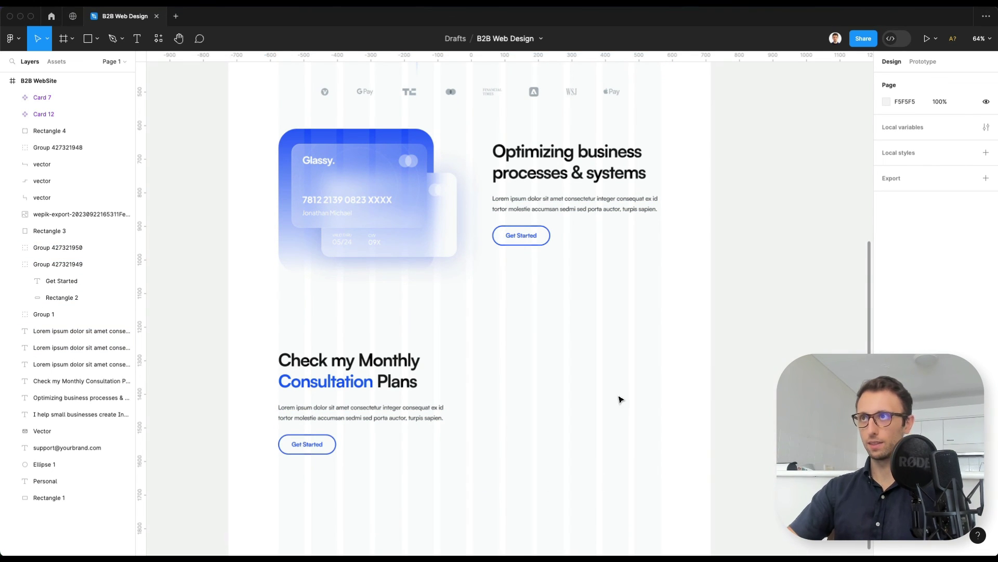
key("ctrl+v")
left_click_drag(544, 342, 576, 407)
key("Escape")
scroll(610, 394, "up", 5)
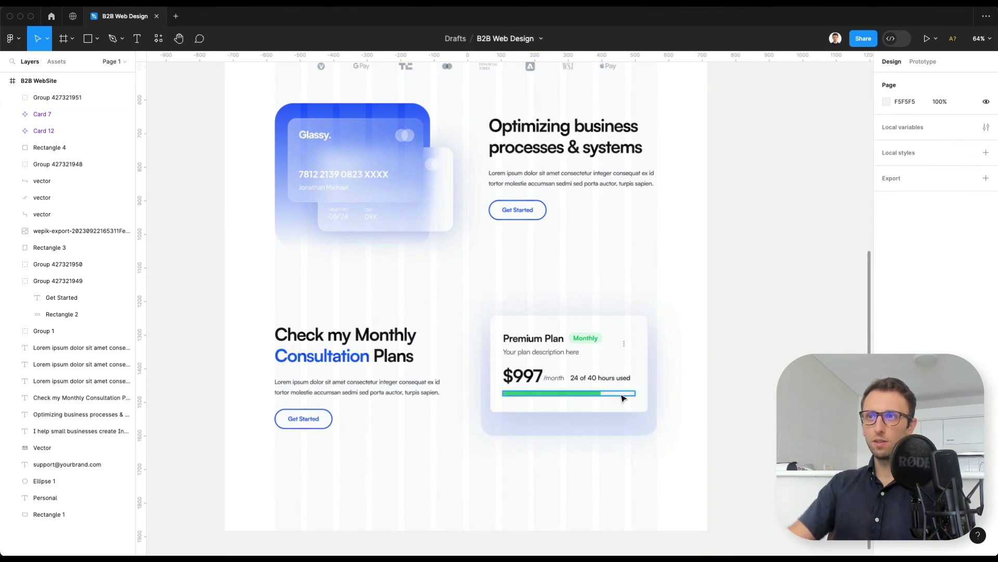
scroll(610, 394, "up", 1)
left_click(478, 447)
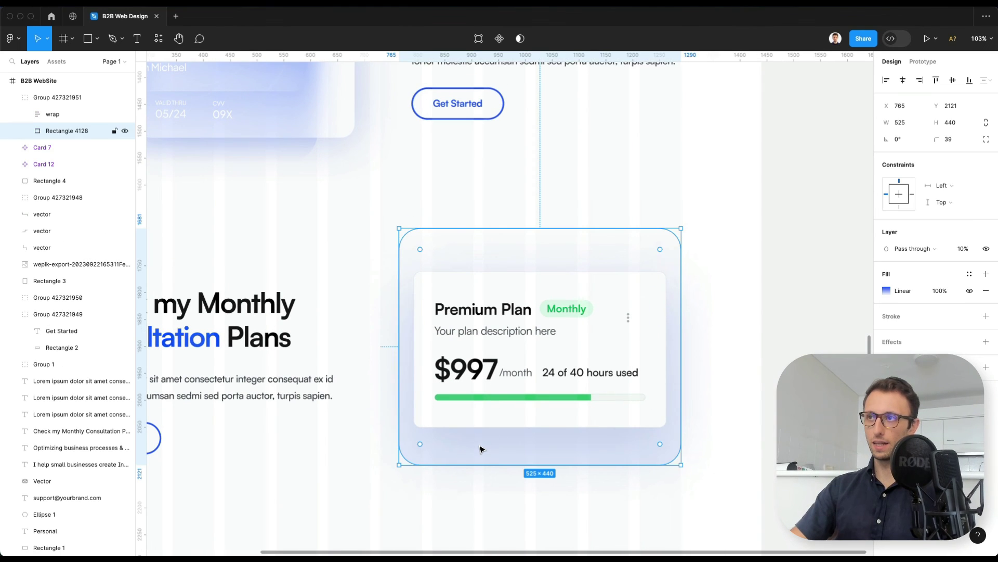
scroll(479, 447, "down", 3)
scroll(482, 508, "up", 3)
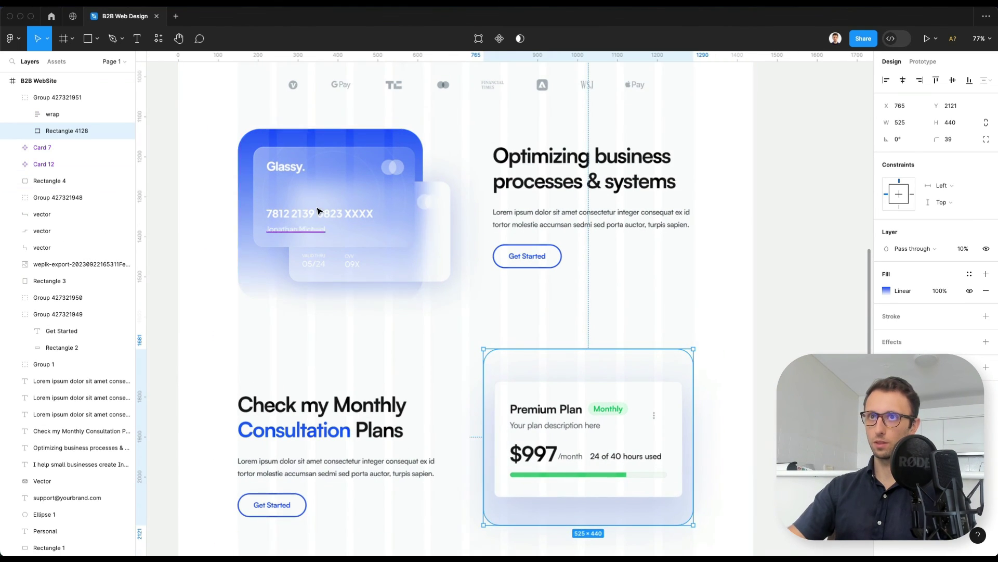
left_click(306, 139)
mouse_move(307, 142)
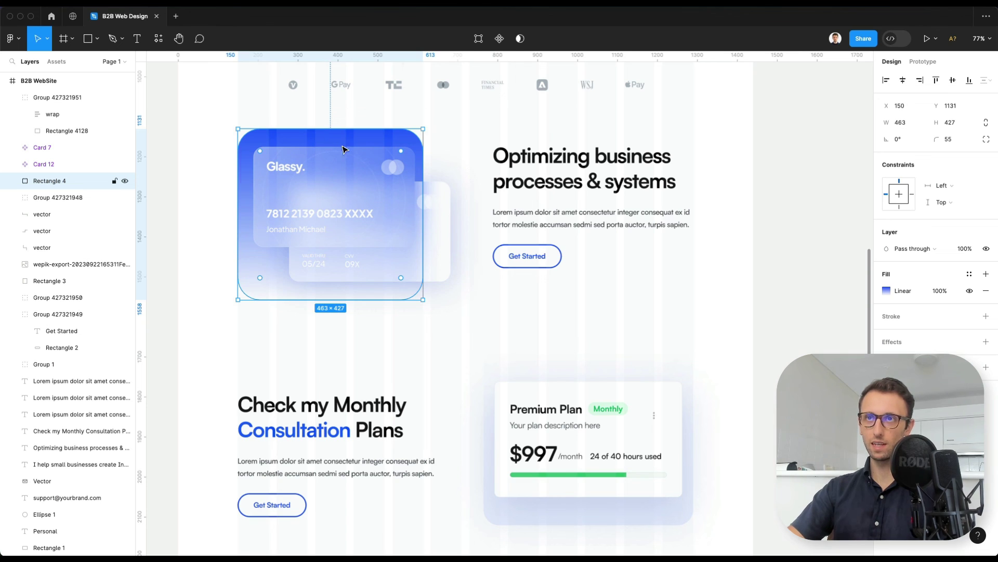
scroll(502, 255, "down", 3)
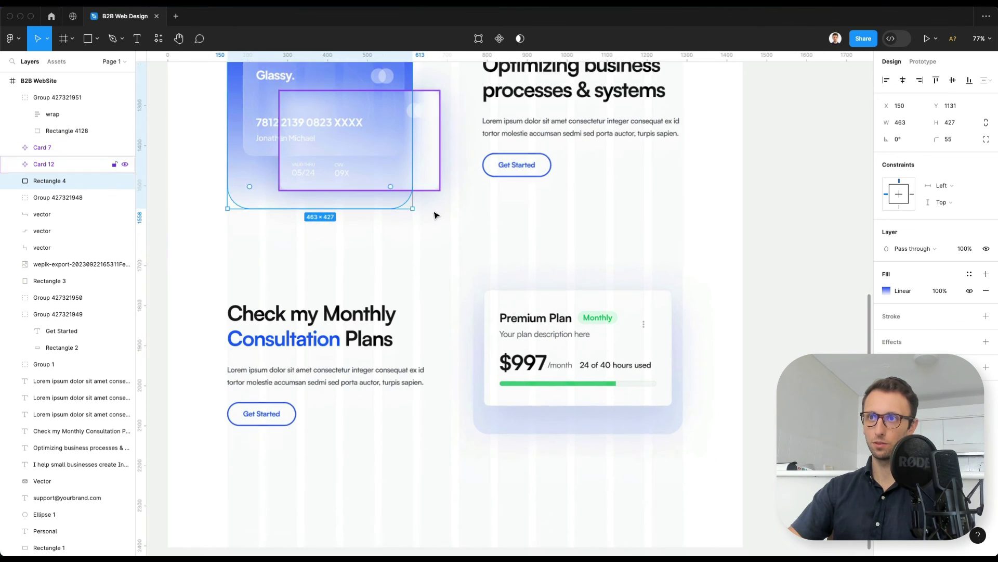
scroll(619, 394, "up", 3)
left_click(584, 377)
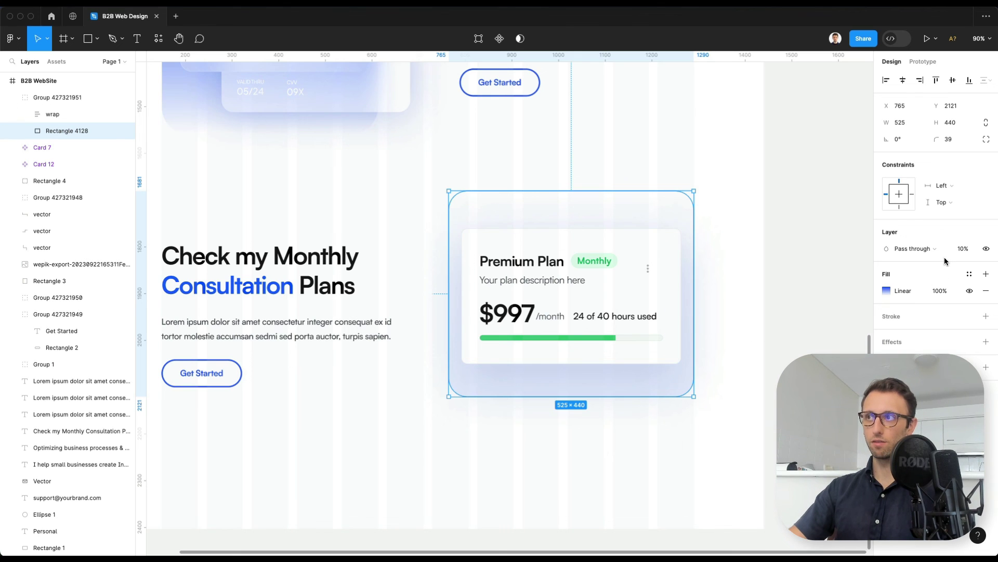
left_click(963, 249)
type("70")
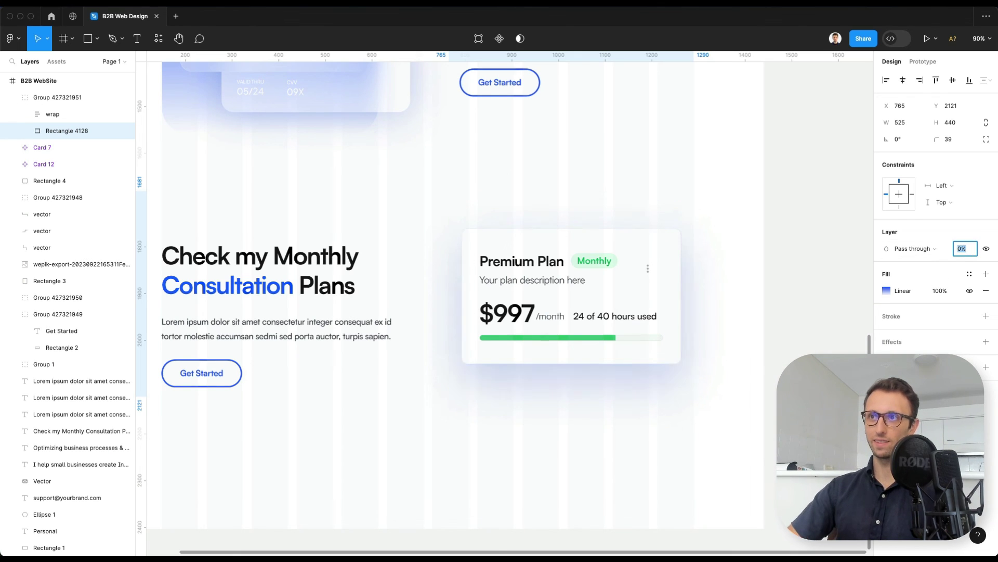
key("Return")
type("0")
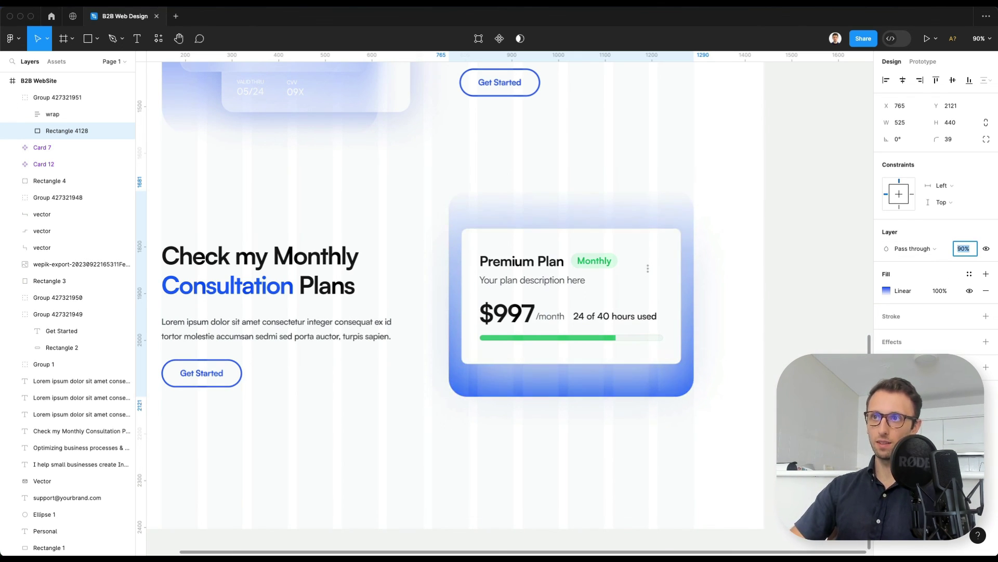
key("Return")
type("10")
key("Return")
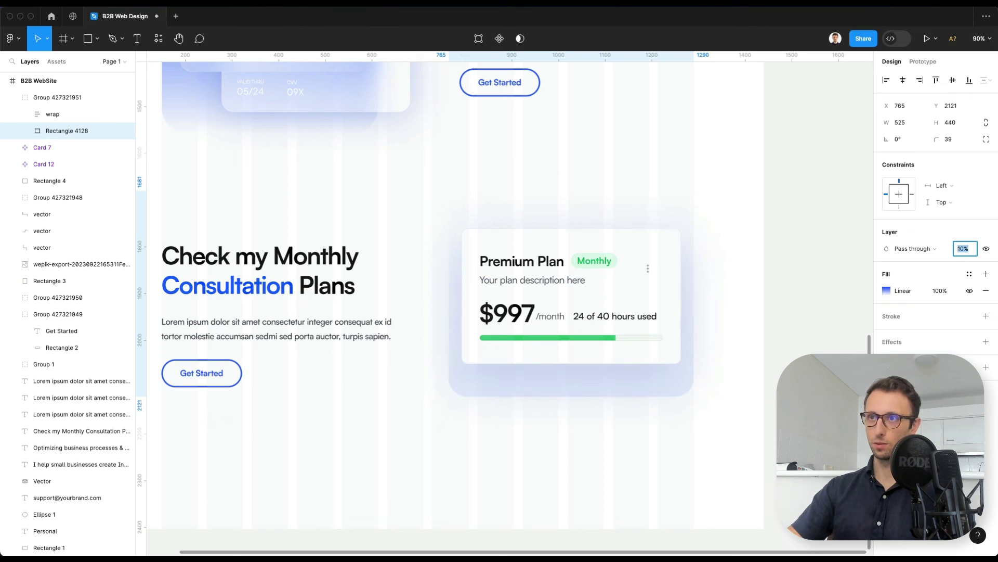
left_click(551, 357)
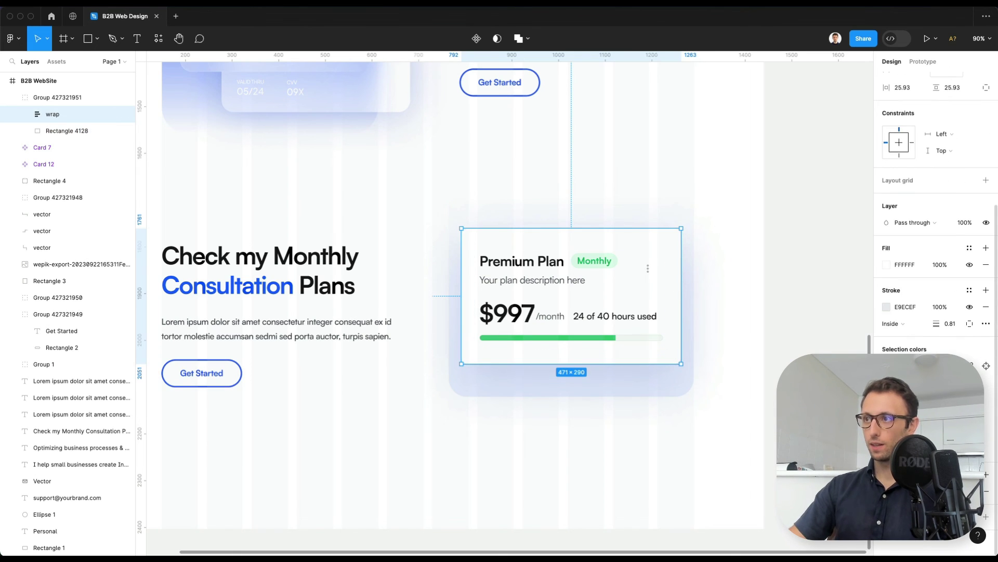
left_click(886, 452)
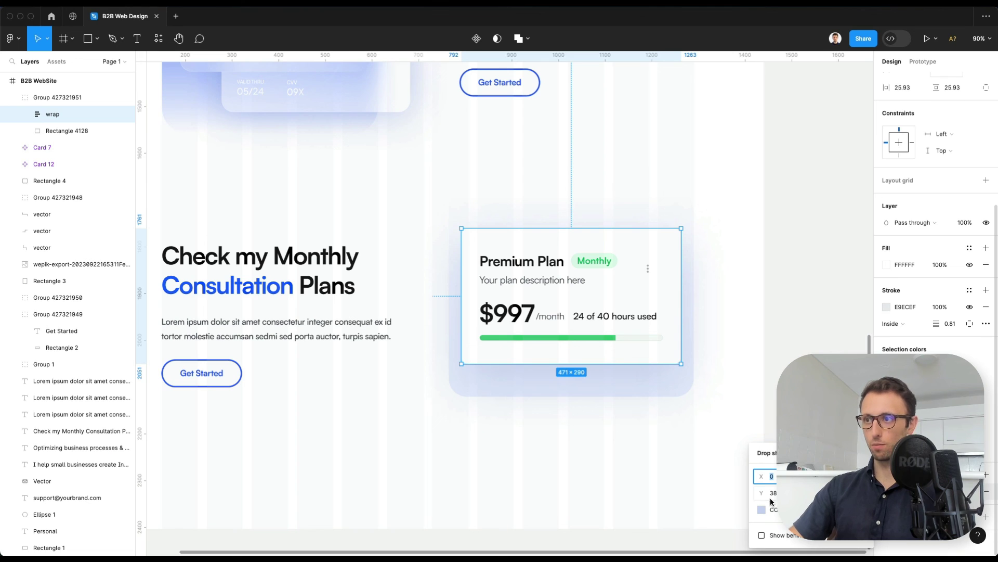
left_click(653, 407)
left_click(525, 307, "super")
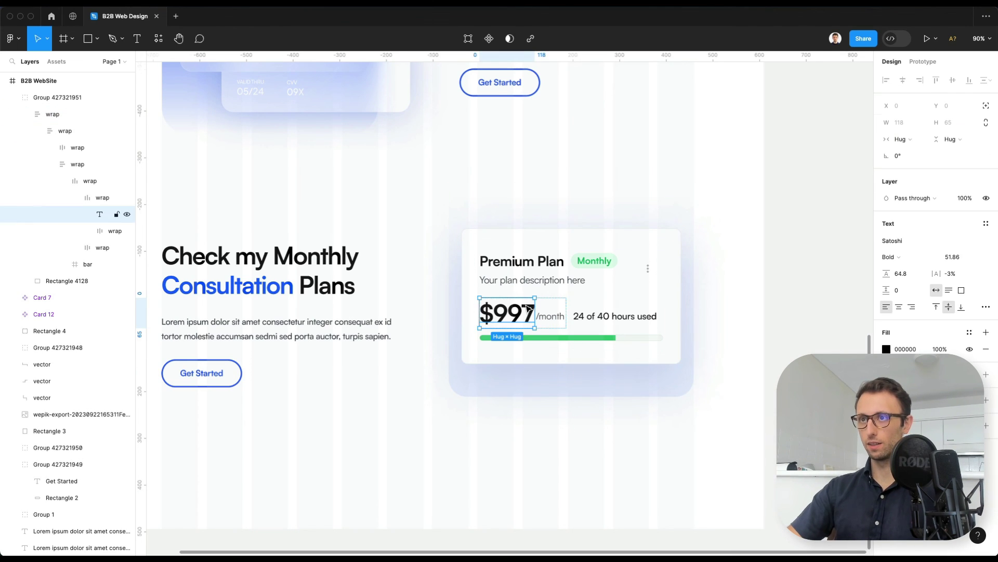
left_click(564, 315, "super")
left_click(598, 317, "super")
left_click(637, 339, "super")
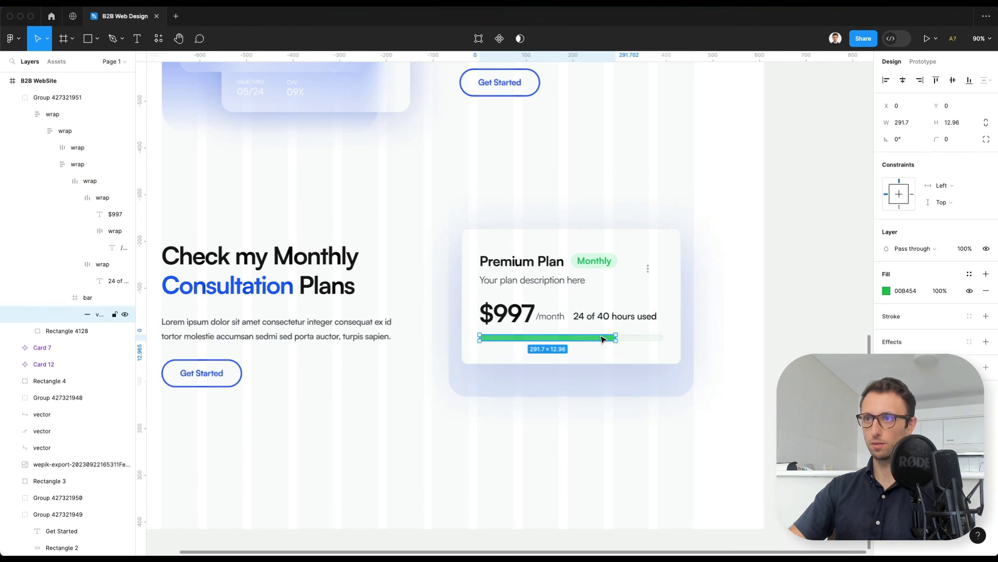
left_click(594, 261, "super")
left_click(552, 264, "super")
left_click(634, 270, "super")
left_click(648, 270, "super")
left_click(742, 264)
scroll(742, 264, "down", 5)
scroll(742, 265, "up", 5)
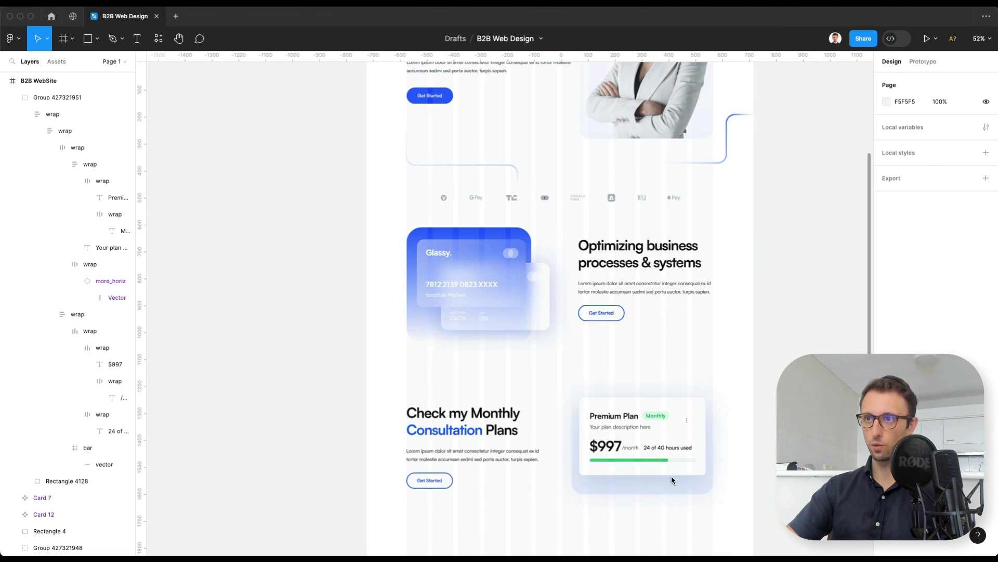
Paste a curved connector line and place it between the glass-card and pricing sections
scroll(754, 420, "down", 4)
key("ctrl+v")
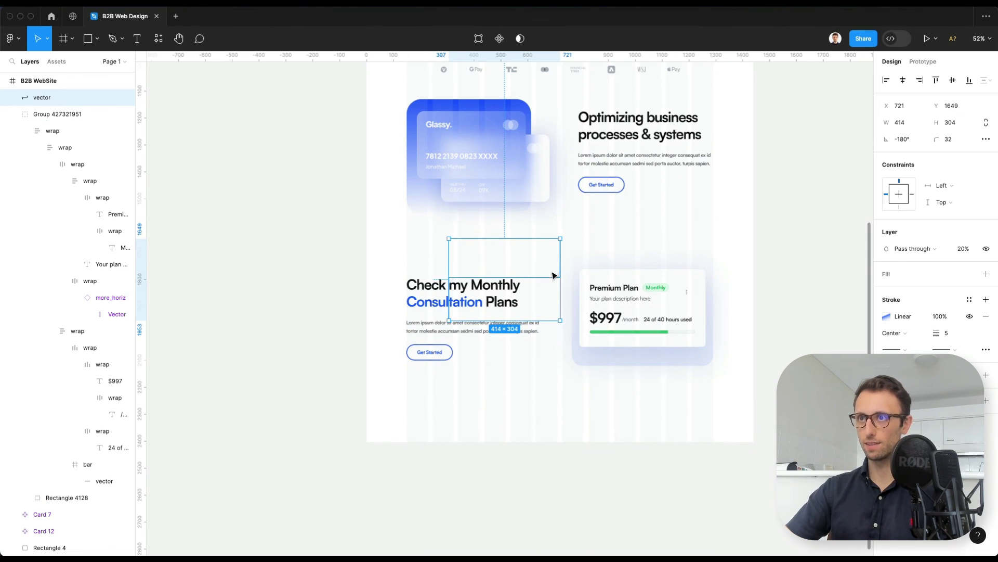
left_click_drag(553, 276, 601, 241)
Shift the pricing section group down with Shift+Down nudges
left_click_drag(346, 229, 788, 417)
key("shift+Down")
left_click_drag(756, 446, 390, 304)
key("shift+Down")
key("shift+Down")
key("shift+Down")
key("shift+Down")
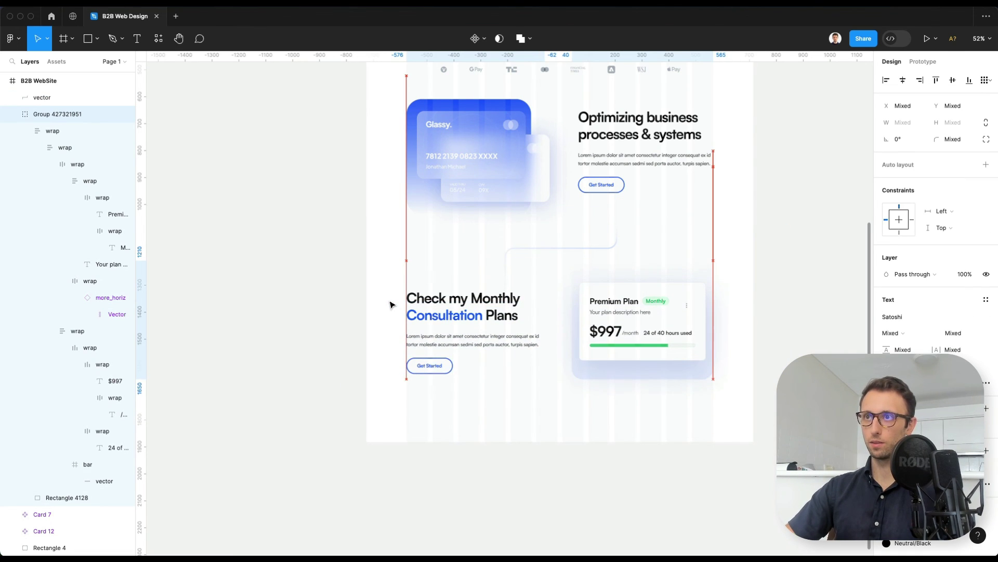
left_click(767, 319)
scroll(767, 319, "up", 10)
left_click(395, 108)
scroll(740, 179, "down", 5)
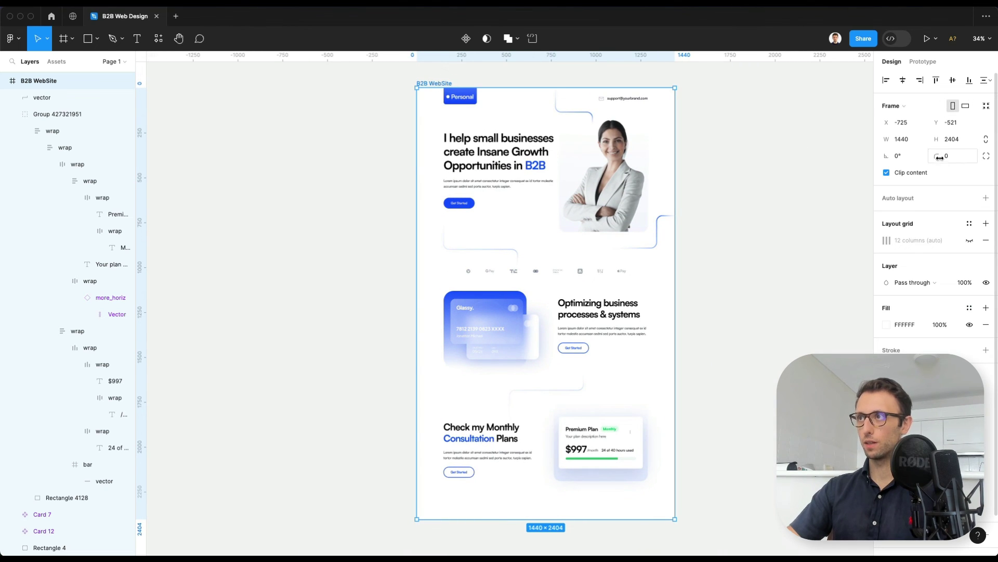
Give the B2B WebSite frame corner radius 43 and color the canvas the badge blue 3C73FF
left_click_drag(937, 156, 959, 156)
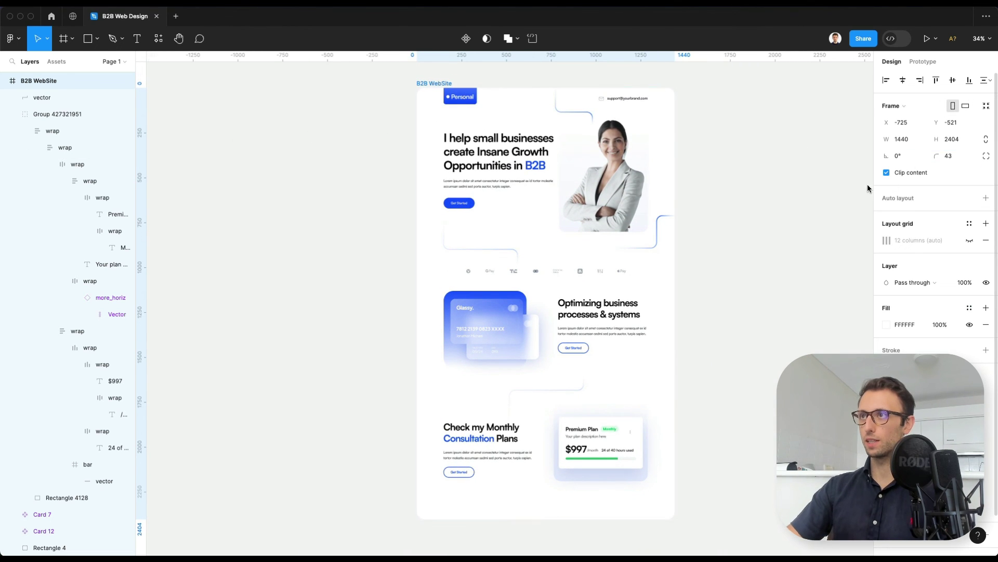
left_click(834, 156)
left_click(887, 104)
left_click(765, 258)
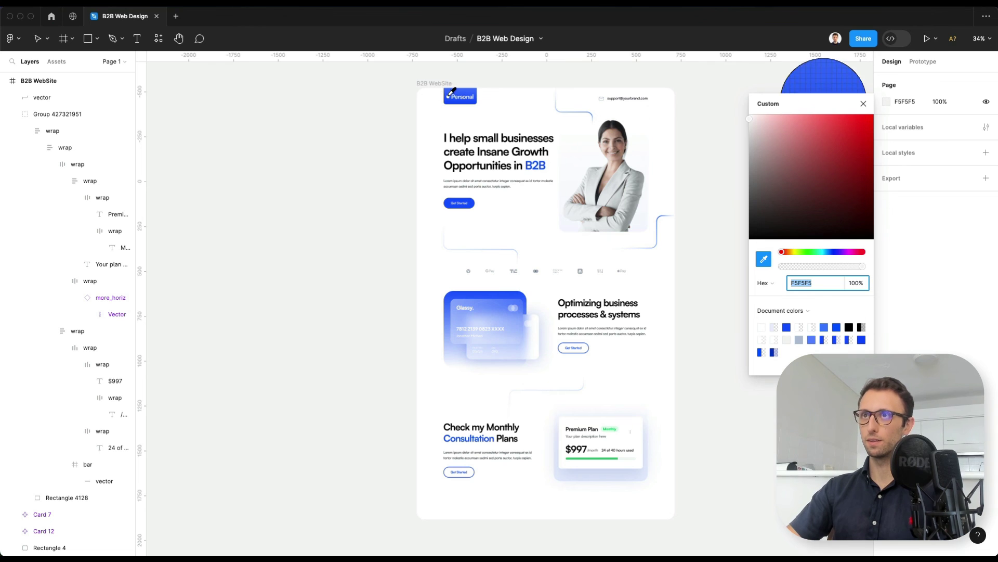
left_click(448, 94)
left_click(727, 157)
scroll(713, 165, "up", 2)
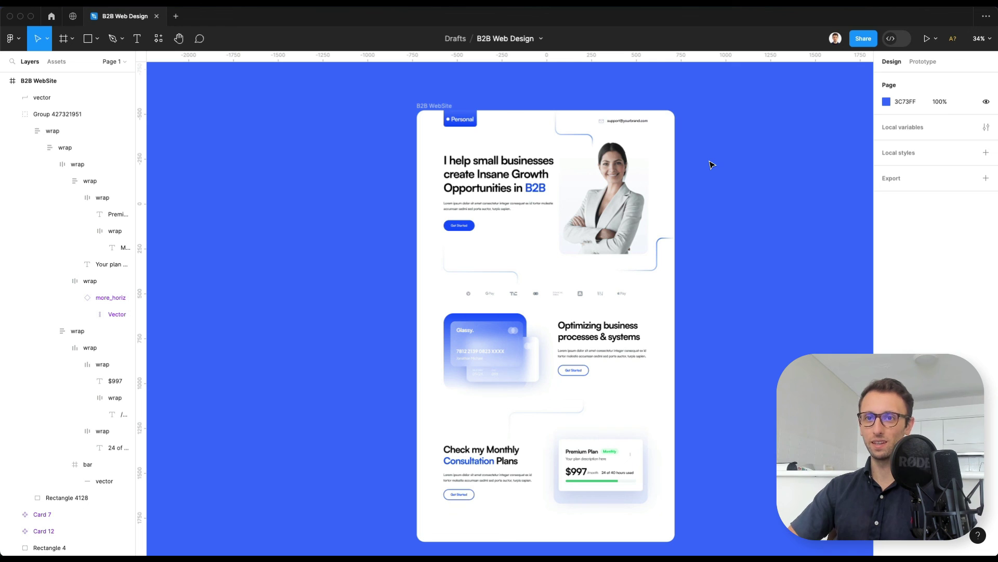
scroll(712, 165, "down", 2)
scroll(711, 164, "right", 2)
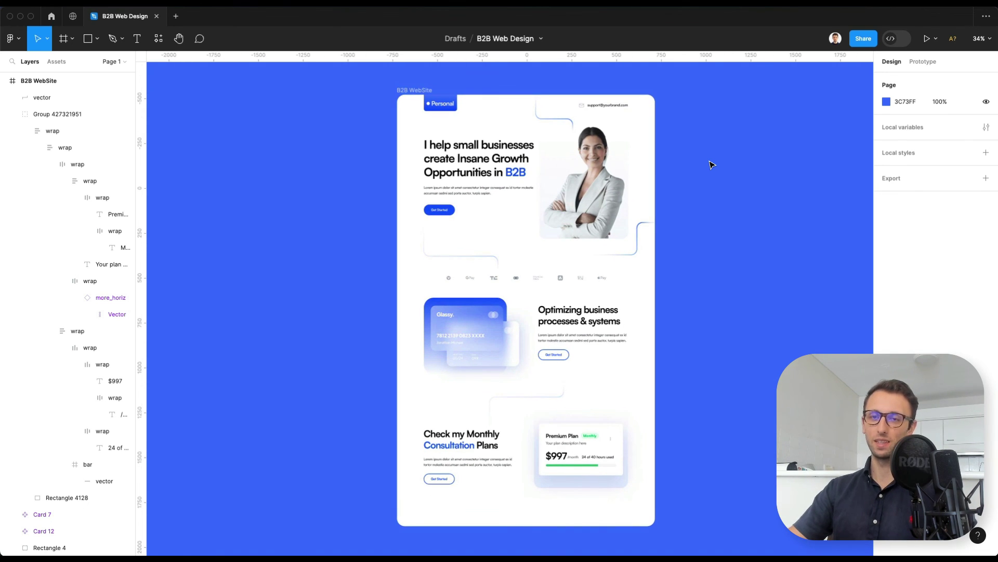